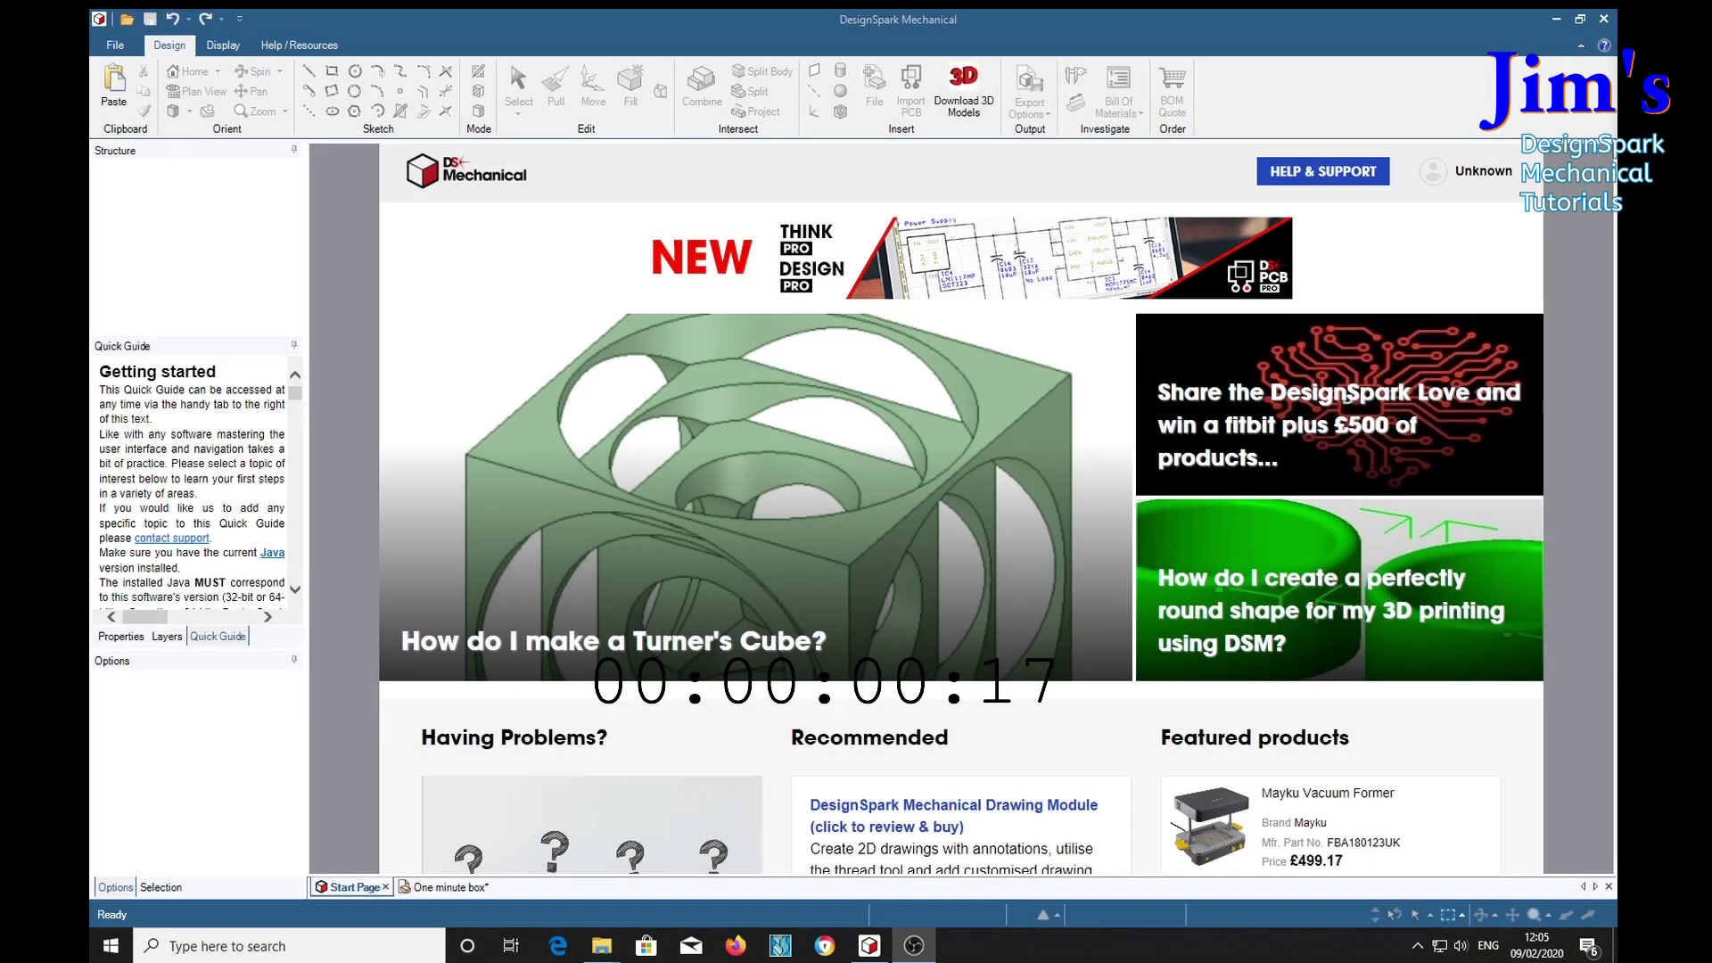
Step: In the One minute box design, sketch a rectangle 150 mm wide and 200 mm high
{"action": "left_click", "coordinate": [453, 888]}
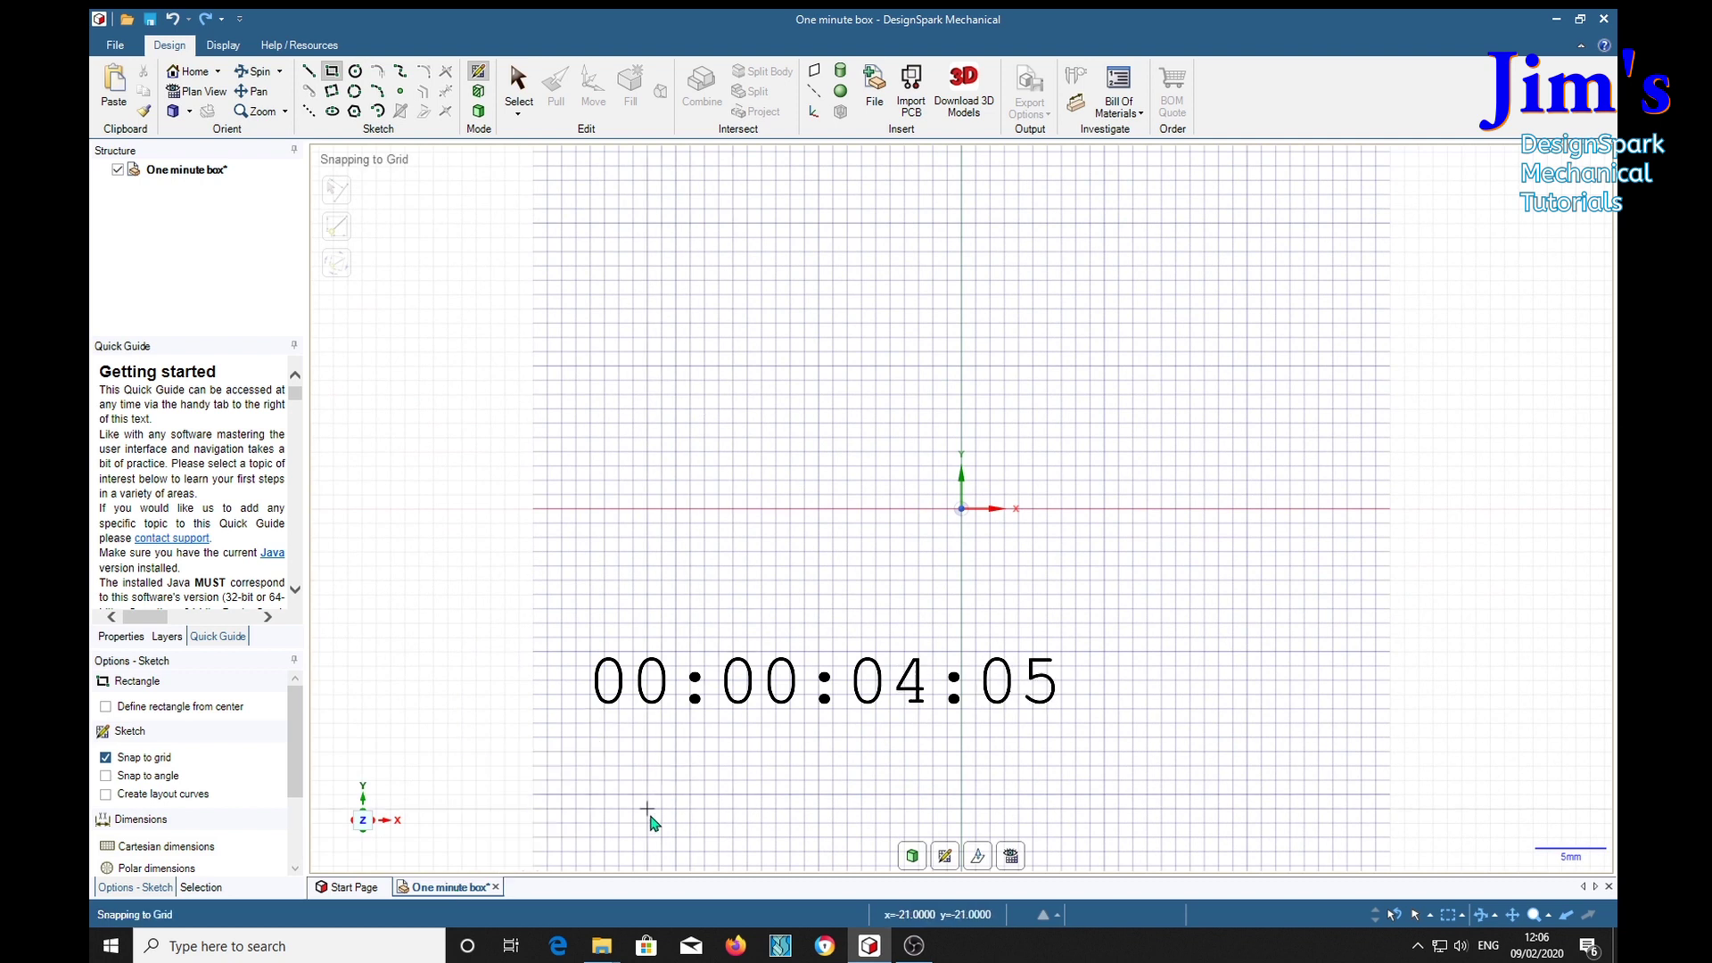
{"action": "left_click", "coordinate": [718, 736]}
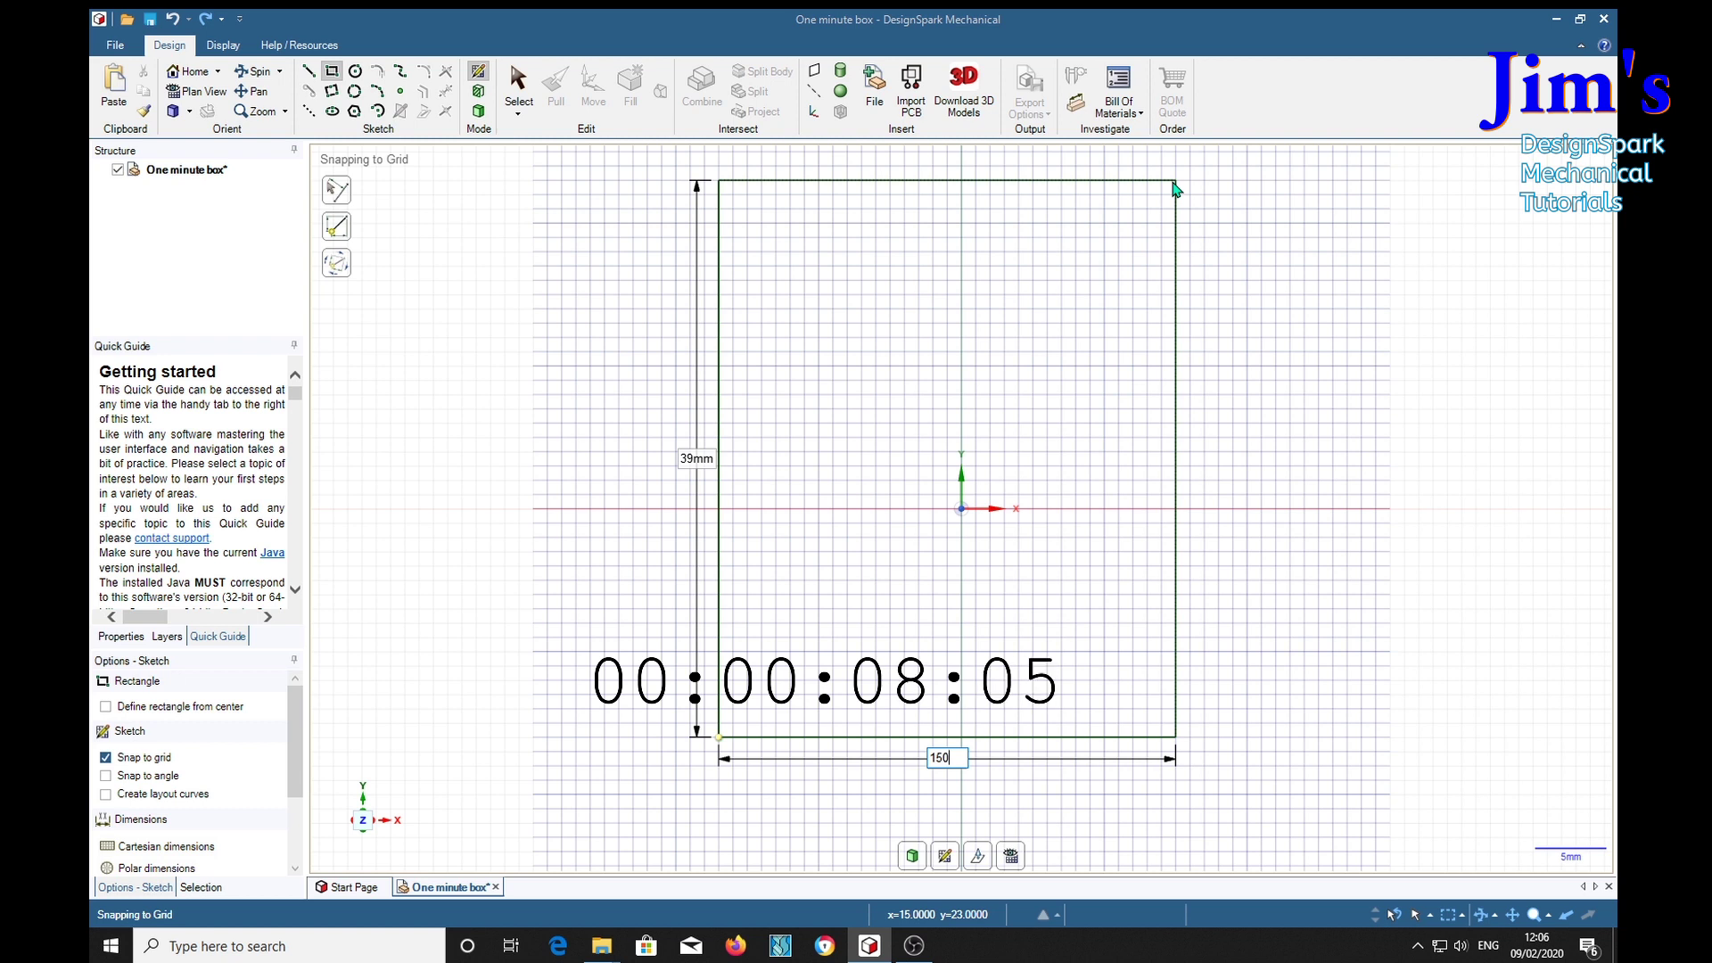
{"action": "key", "text": "Tab"}
{"action": "type", "text": "2"}
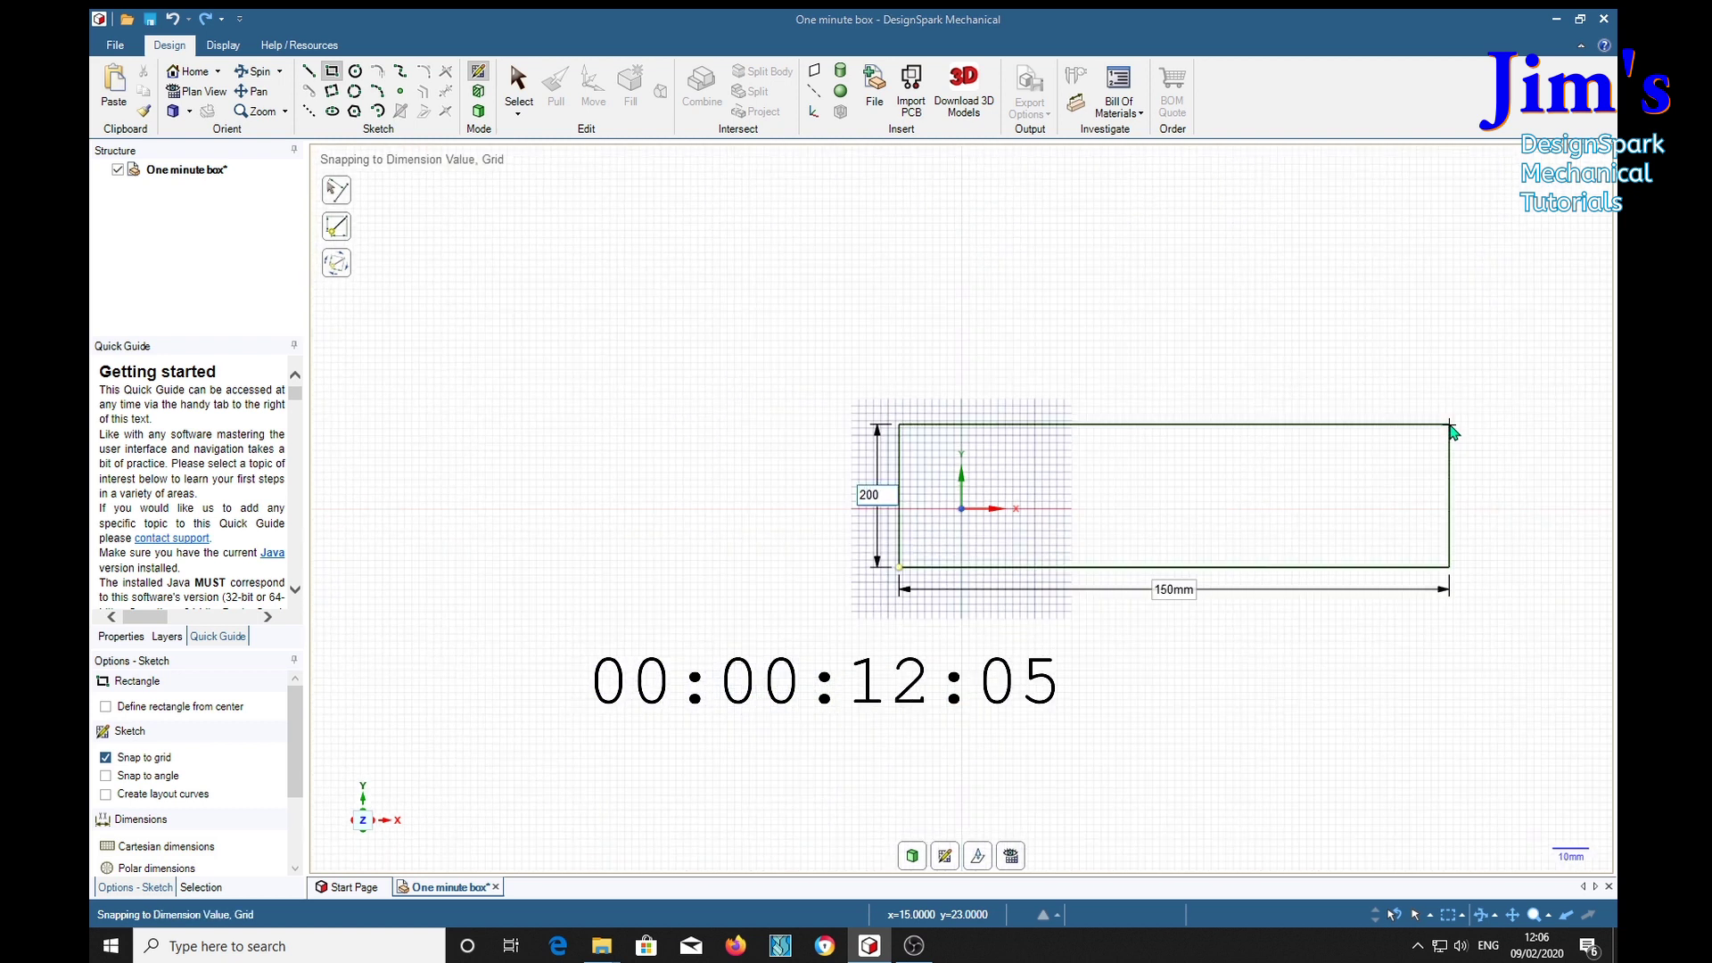
{"action": "type", "text": "00"}
{"action": "key", "text": "Return"}
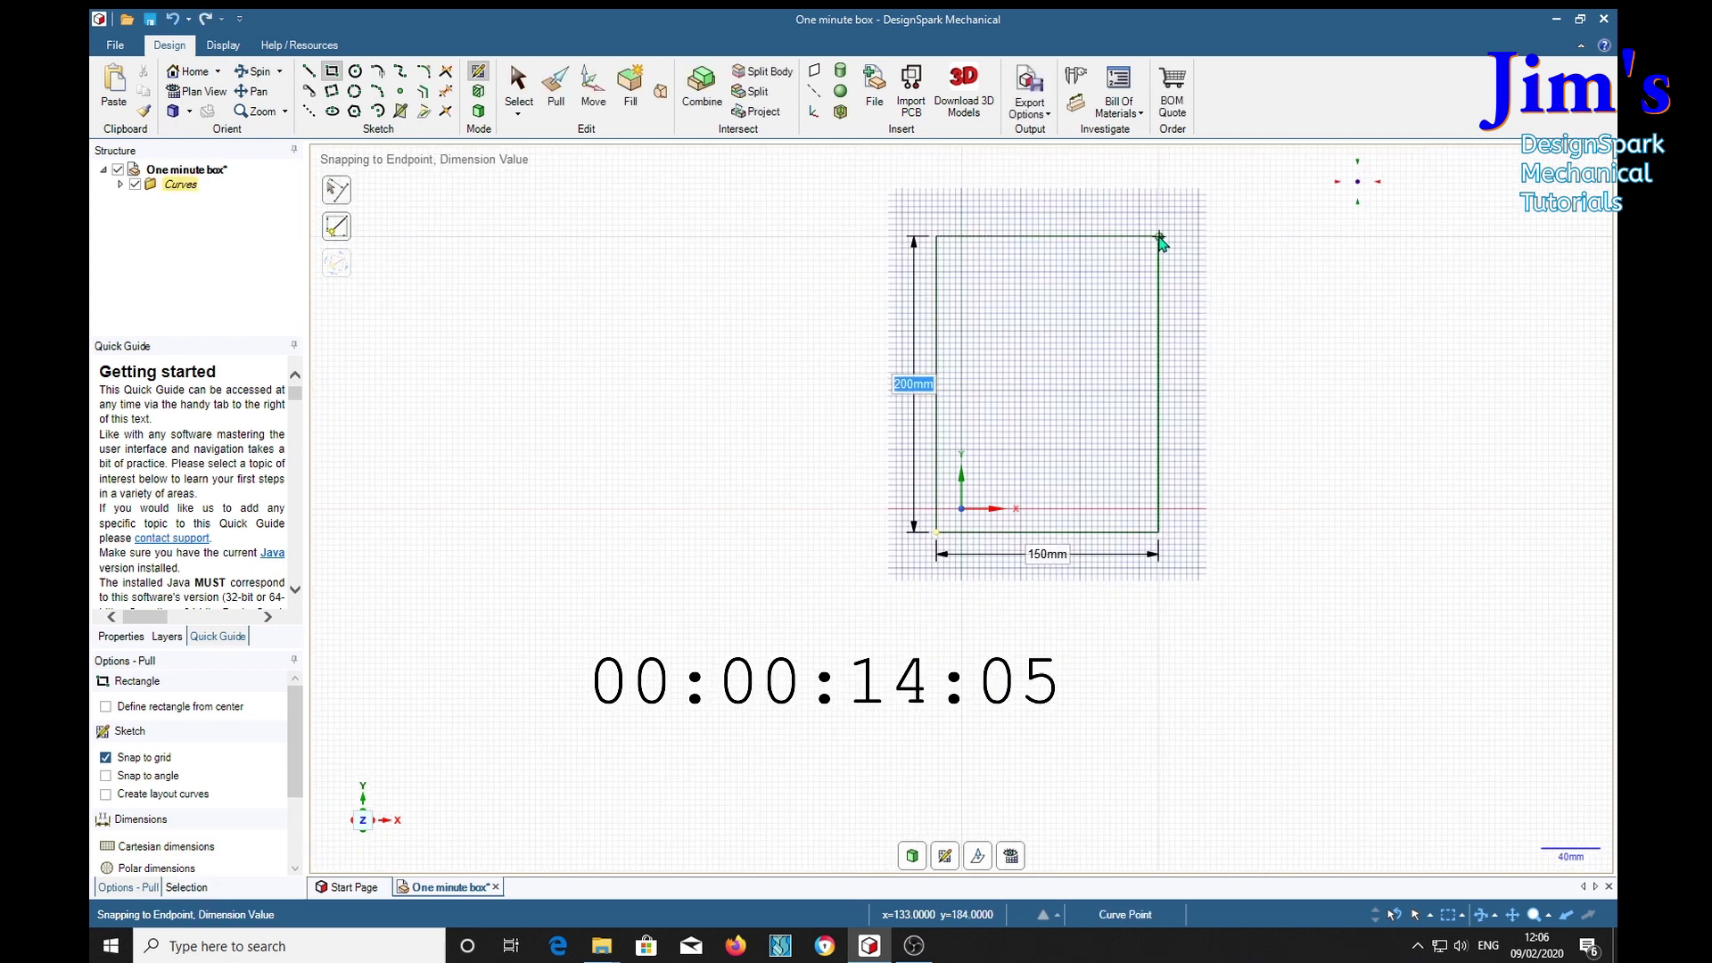
Step: Pull the rectangular face 100 mm into a solid block
{"action": "key", "text": "p"}
{"action": "left_click", "coordinate": [1102, 410]}
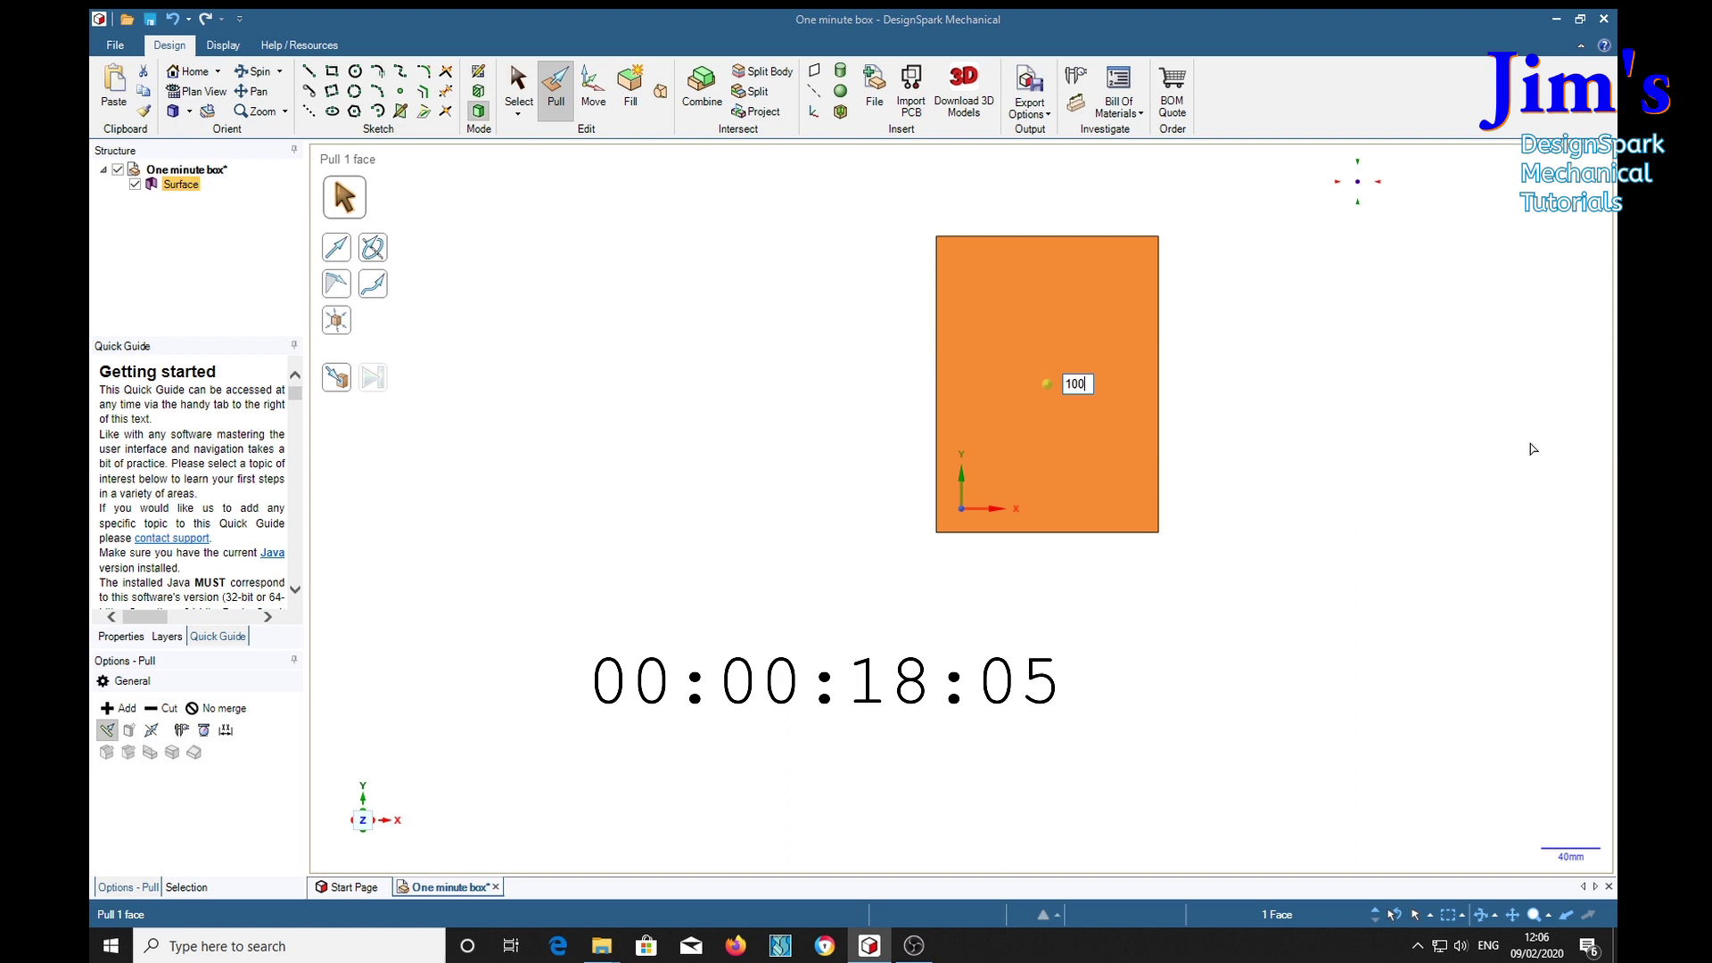
{"action": "key", "text": "Return"}
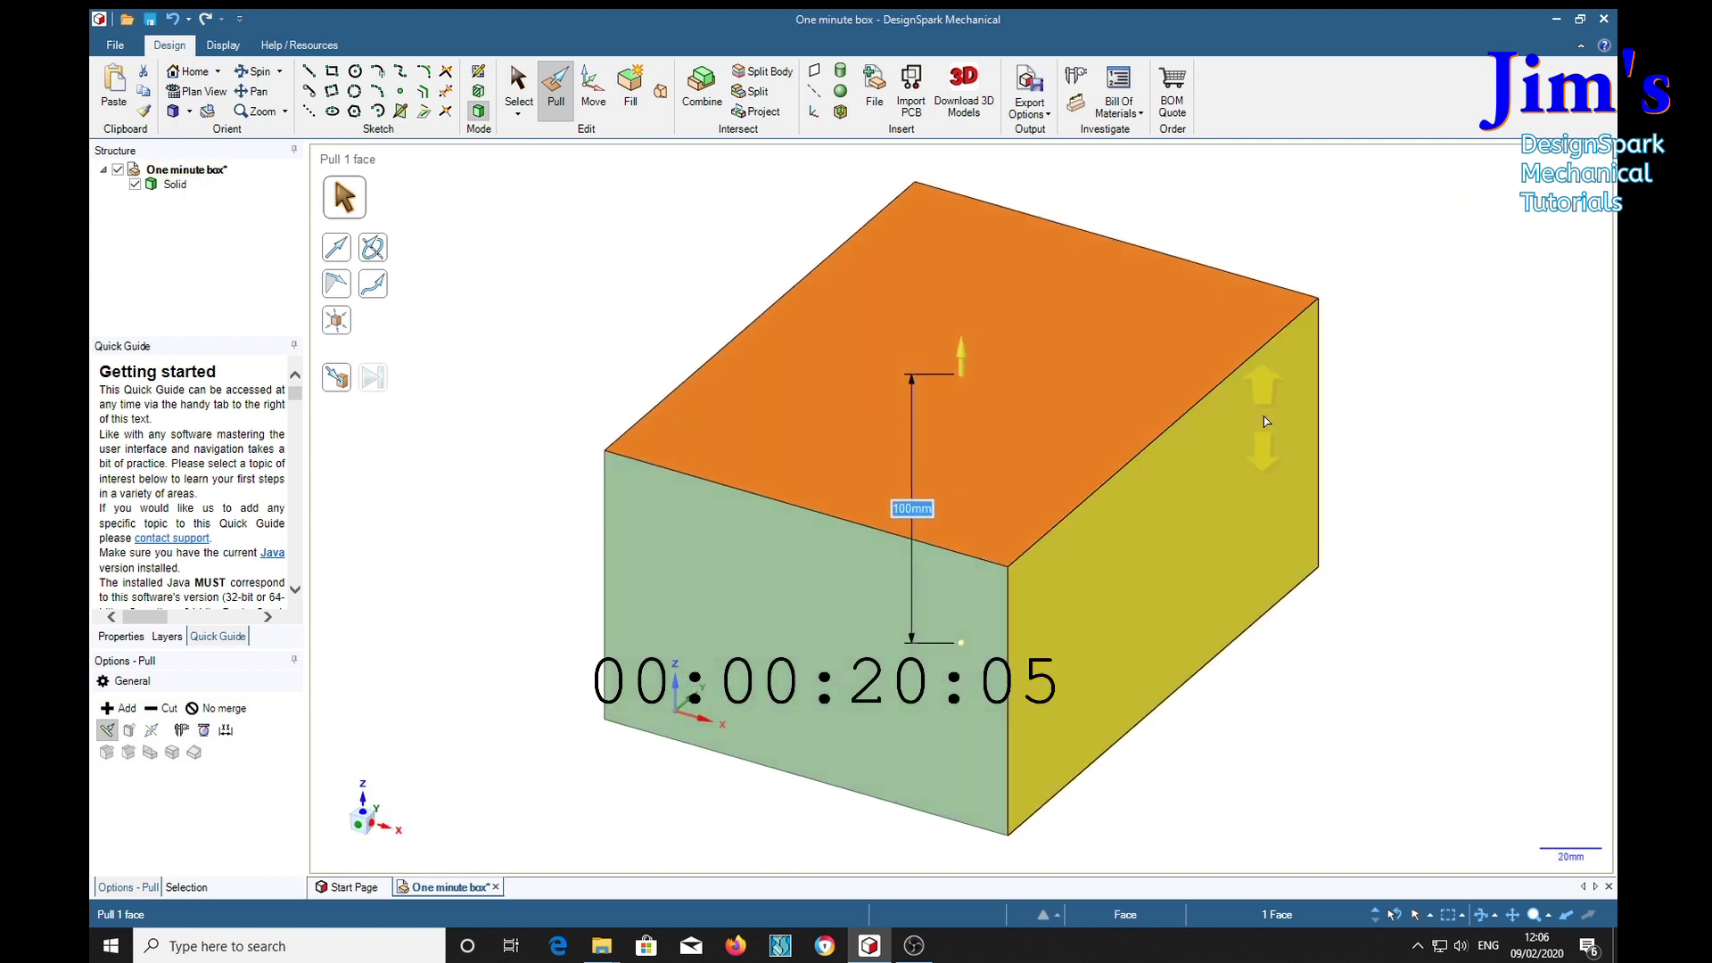
Step: Start a rectangle sketch on the block's top face with its first corner 10 mm inward from both edges at the upper-left corner
{"action": "left_click", "coordinate": [329, 75]}
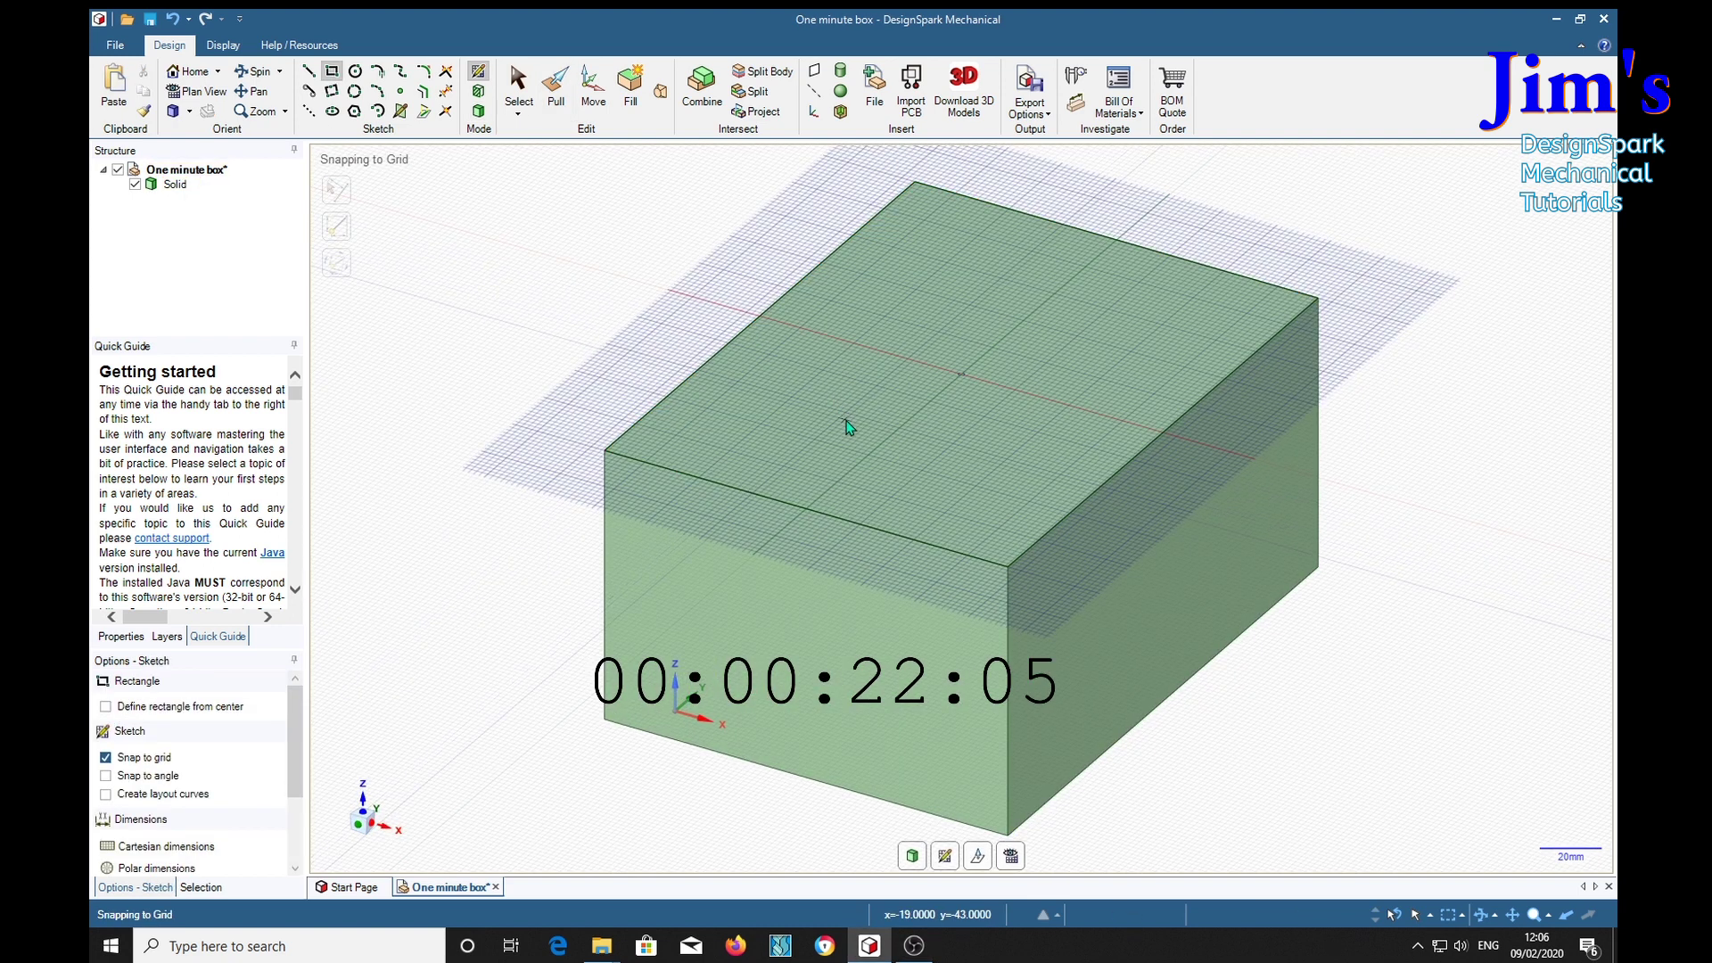
{"action": "key", "text": "v"}
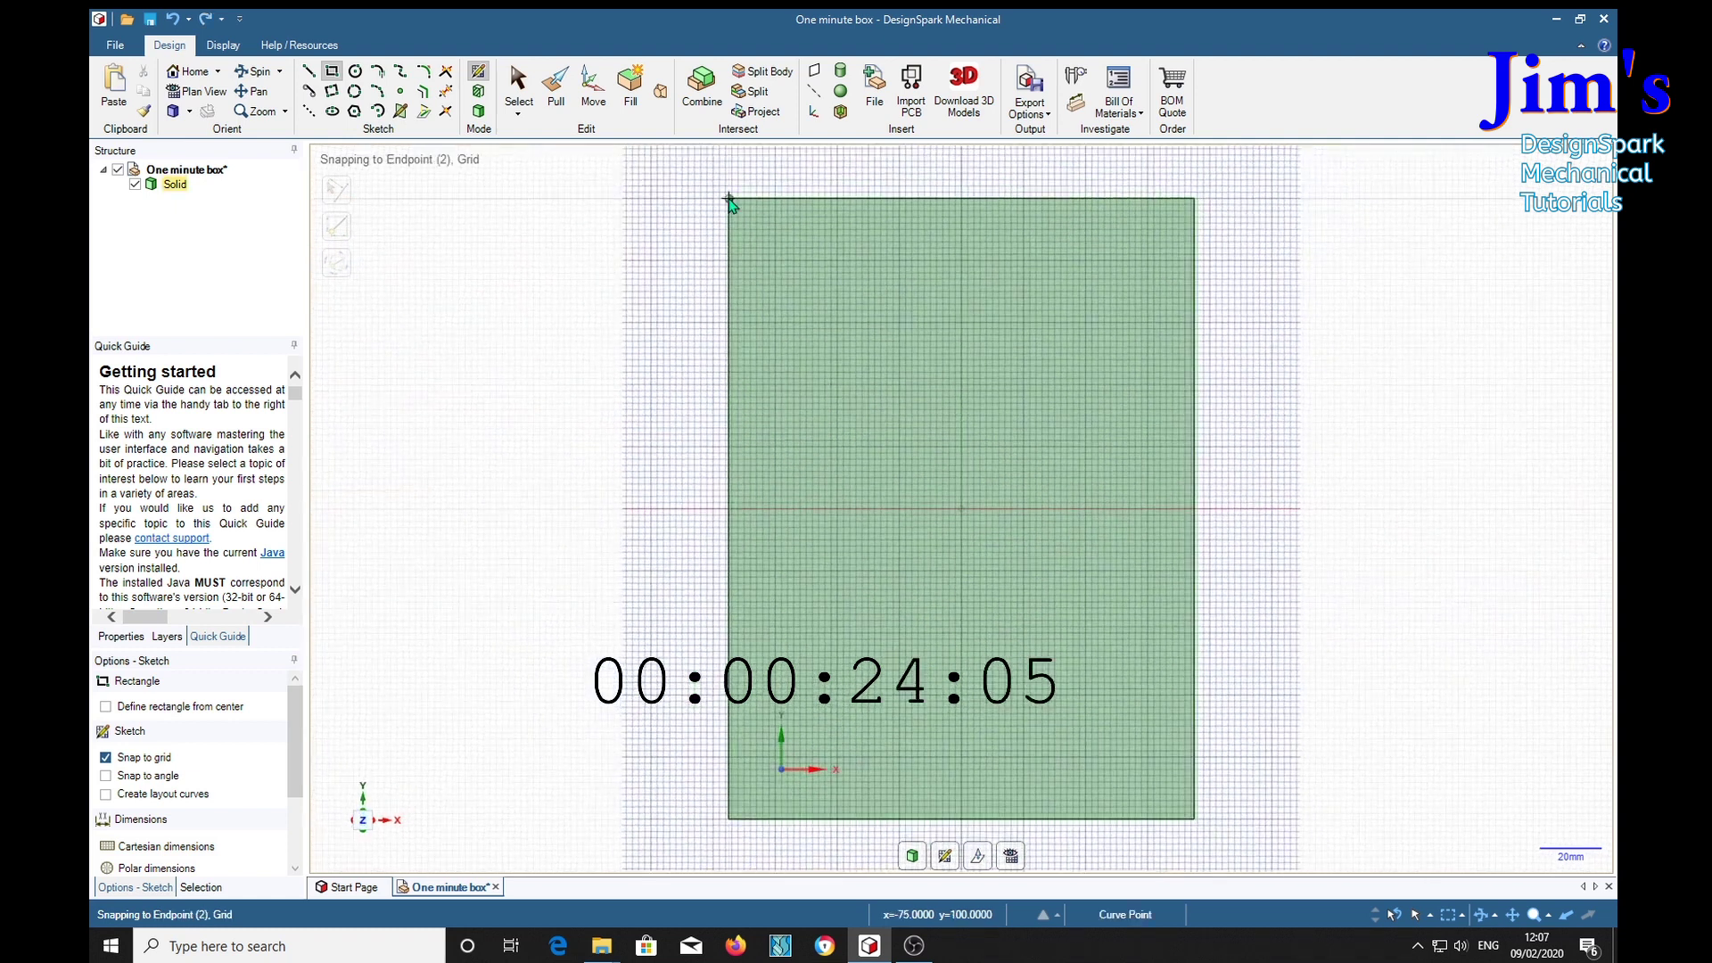
{"action": "left_click", "coordinate": [731, 202]}
{"action": "type", "text": "10"}
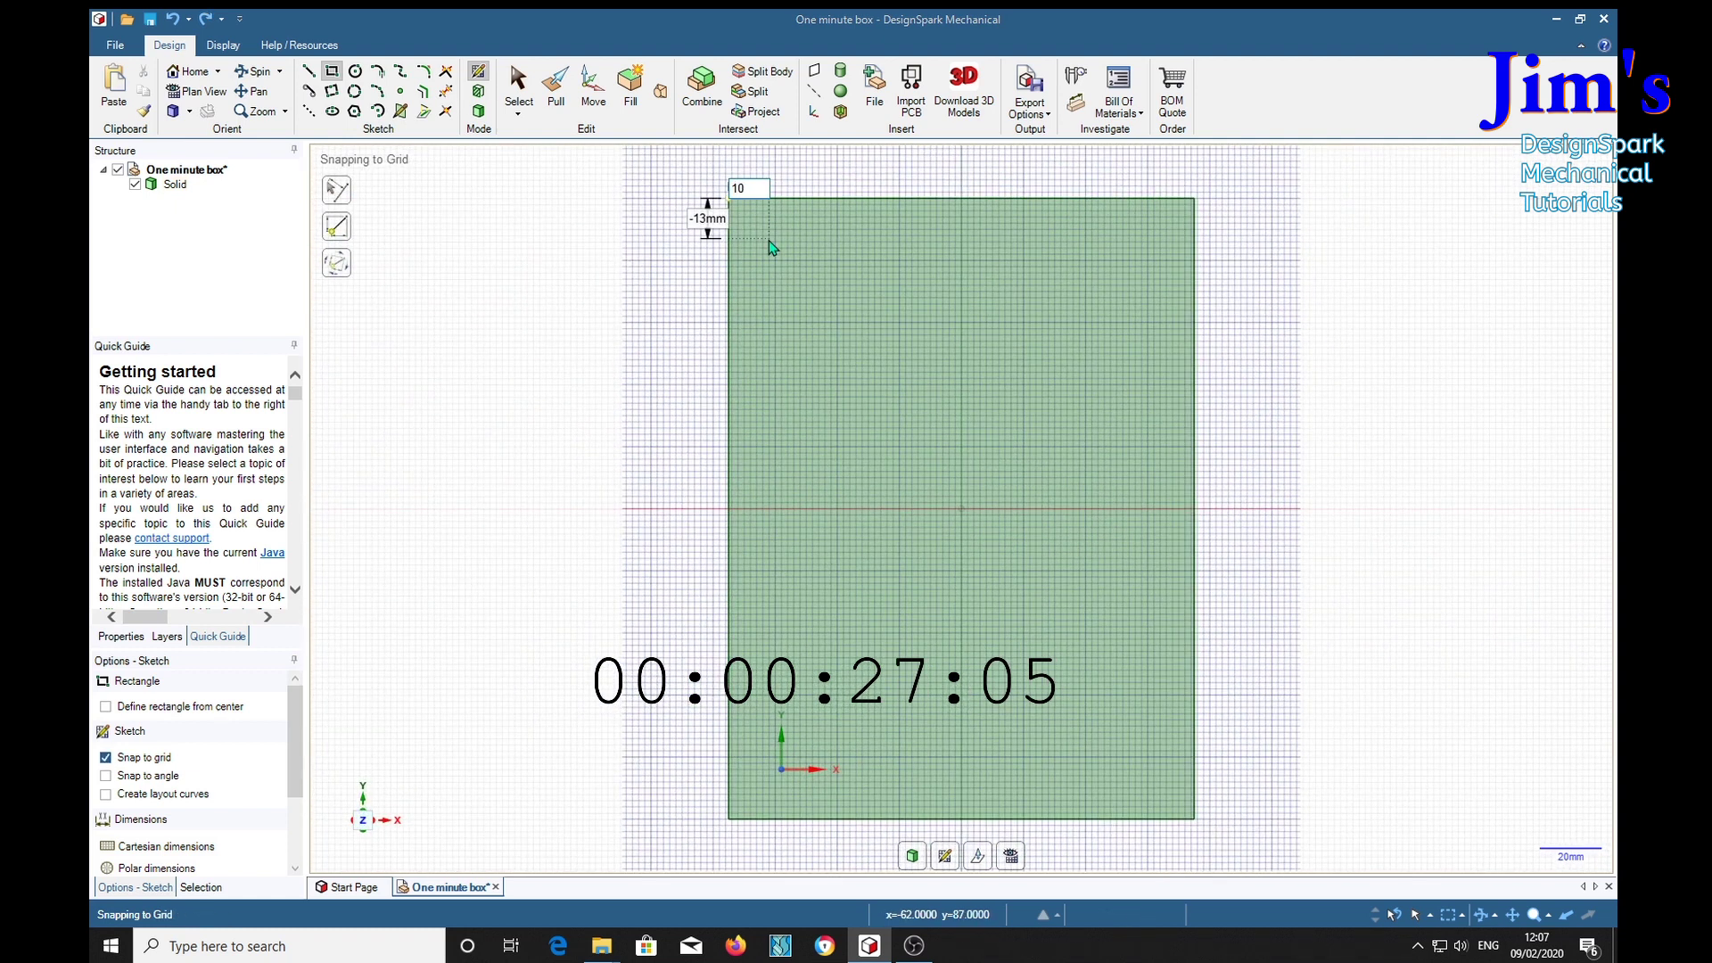
{"action": "key", "text": "Tab"}
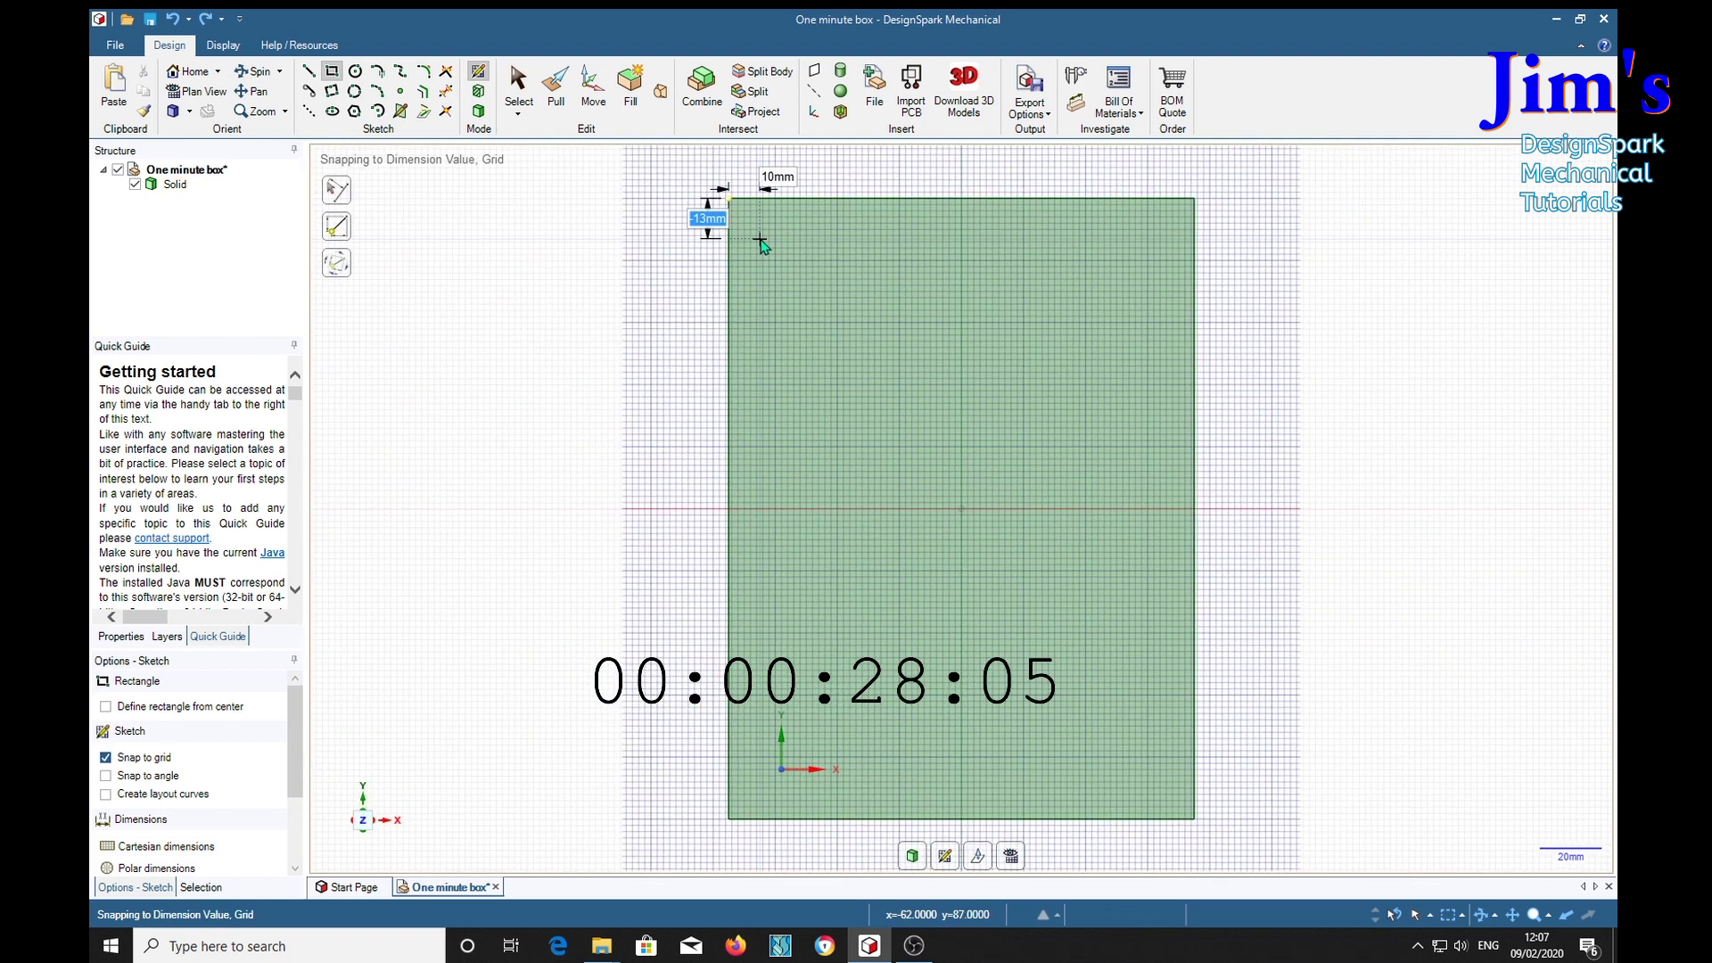
{"action": "type", "text": "-"}
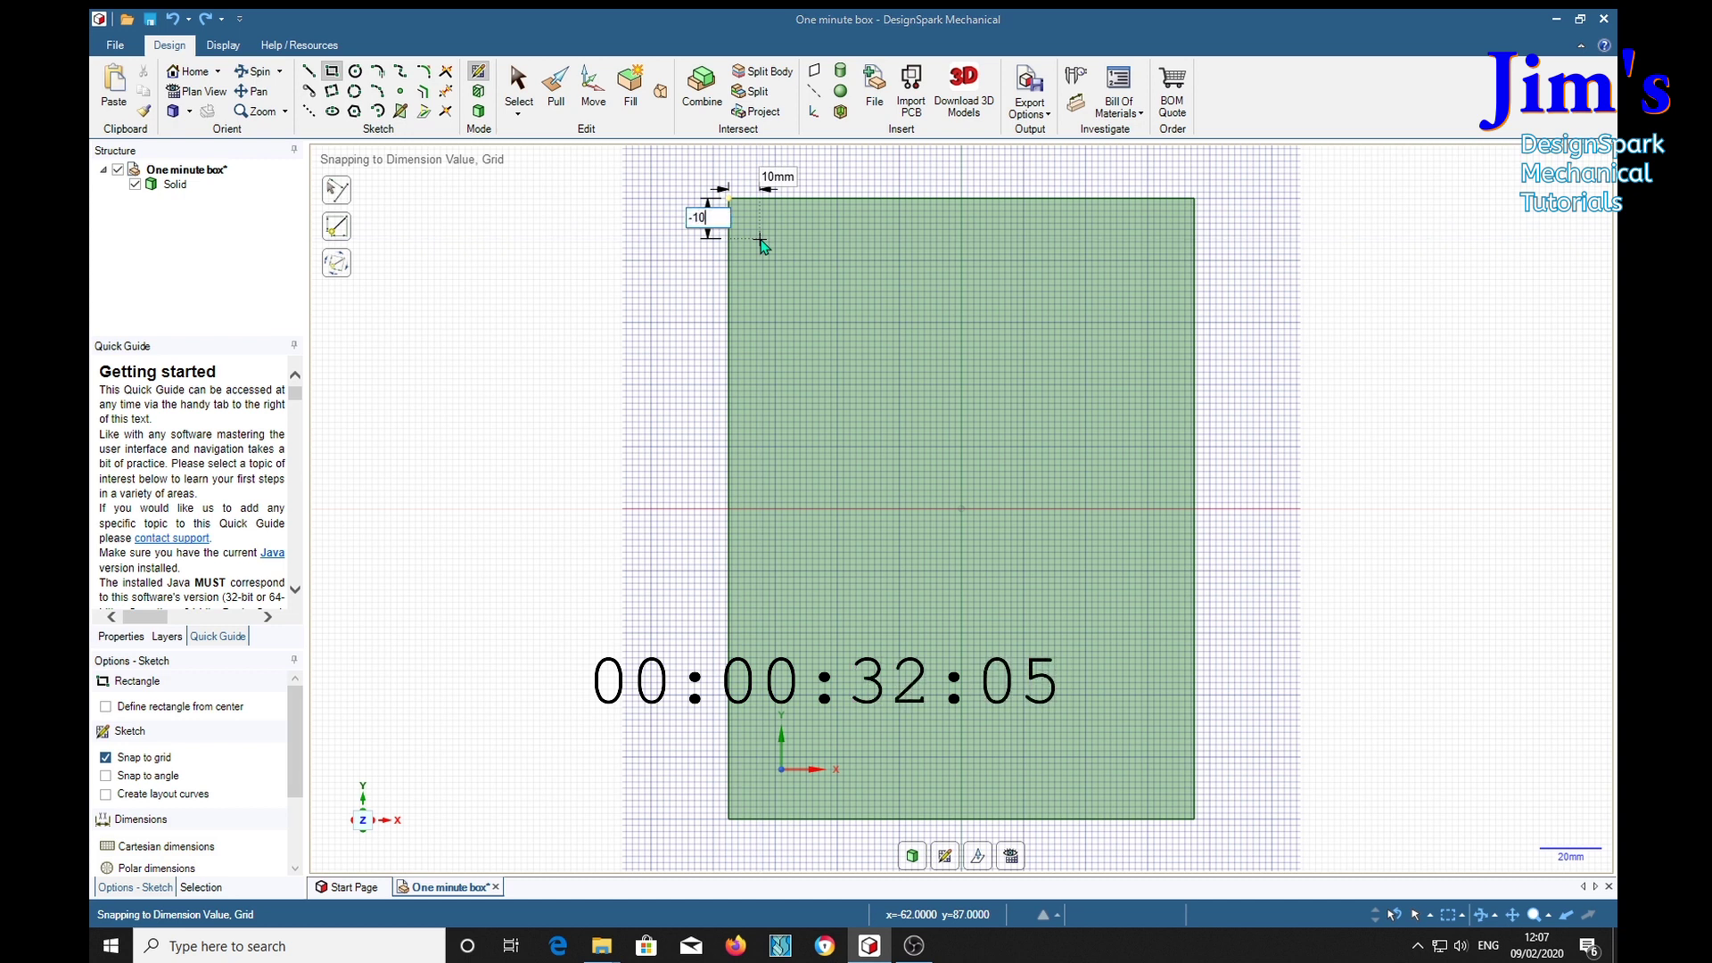
{"action": "left_click", "coordinate": [761, 237]}
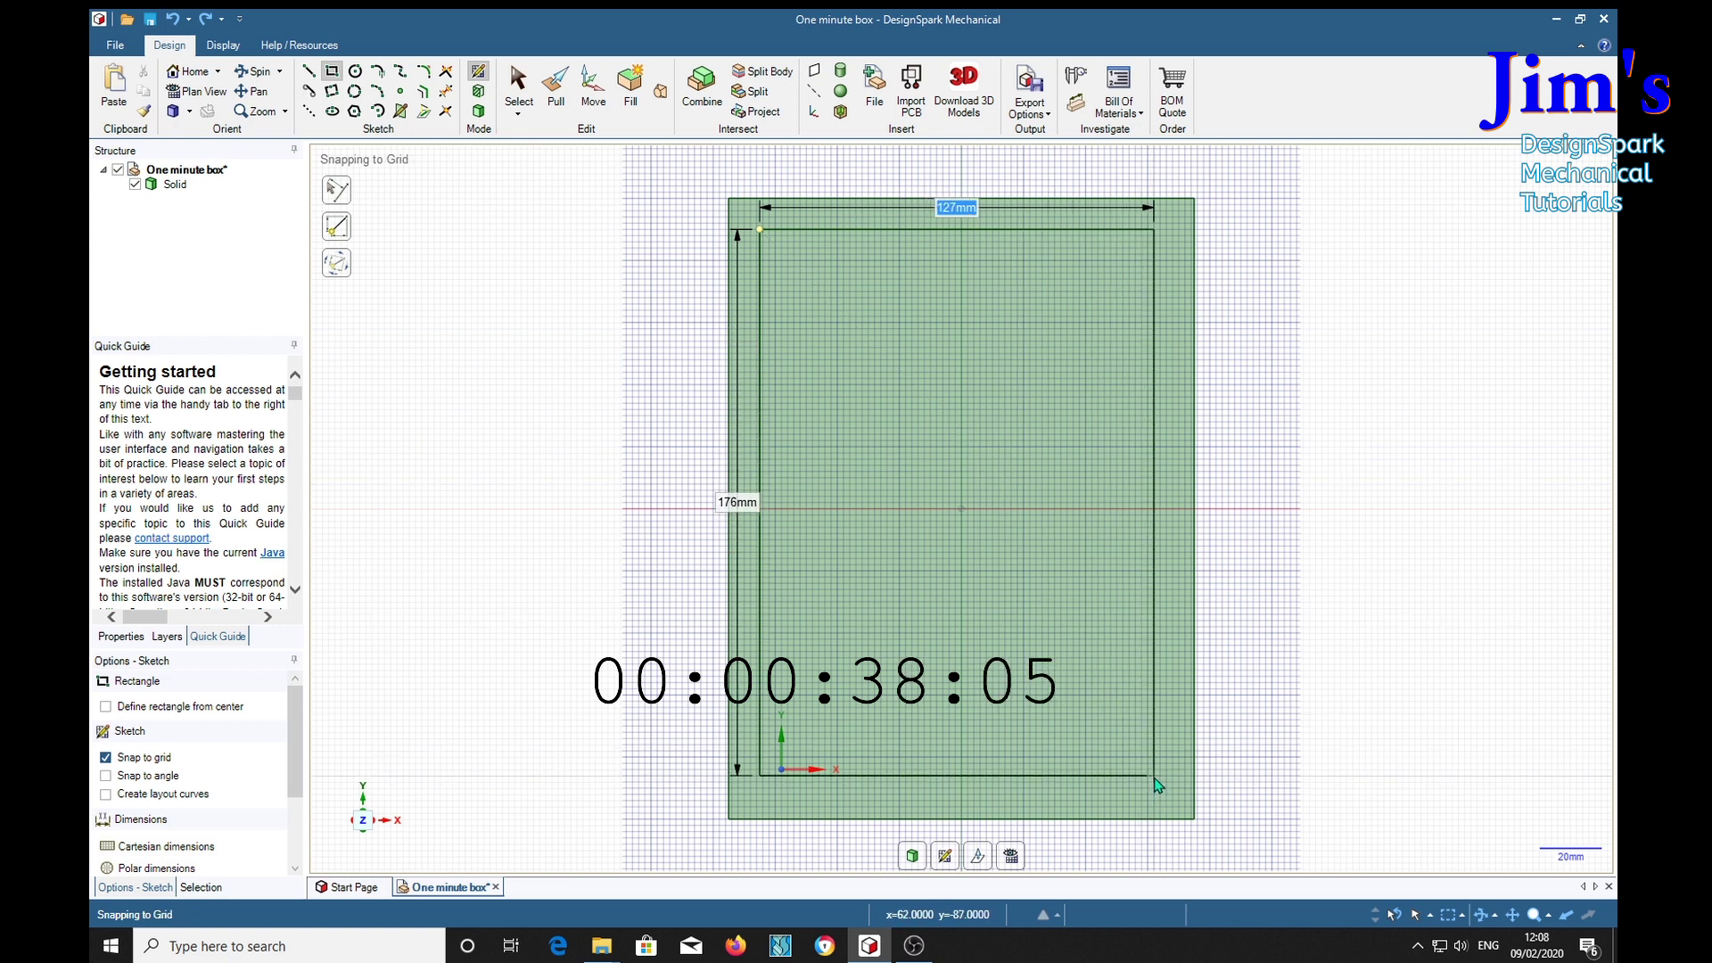
Step: Complete the inner rectangle at 130 mm wide and 180 mm high
{"action": "type", "text": "134"}
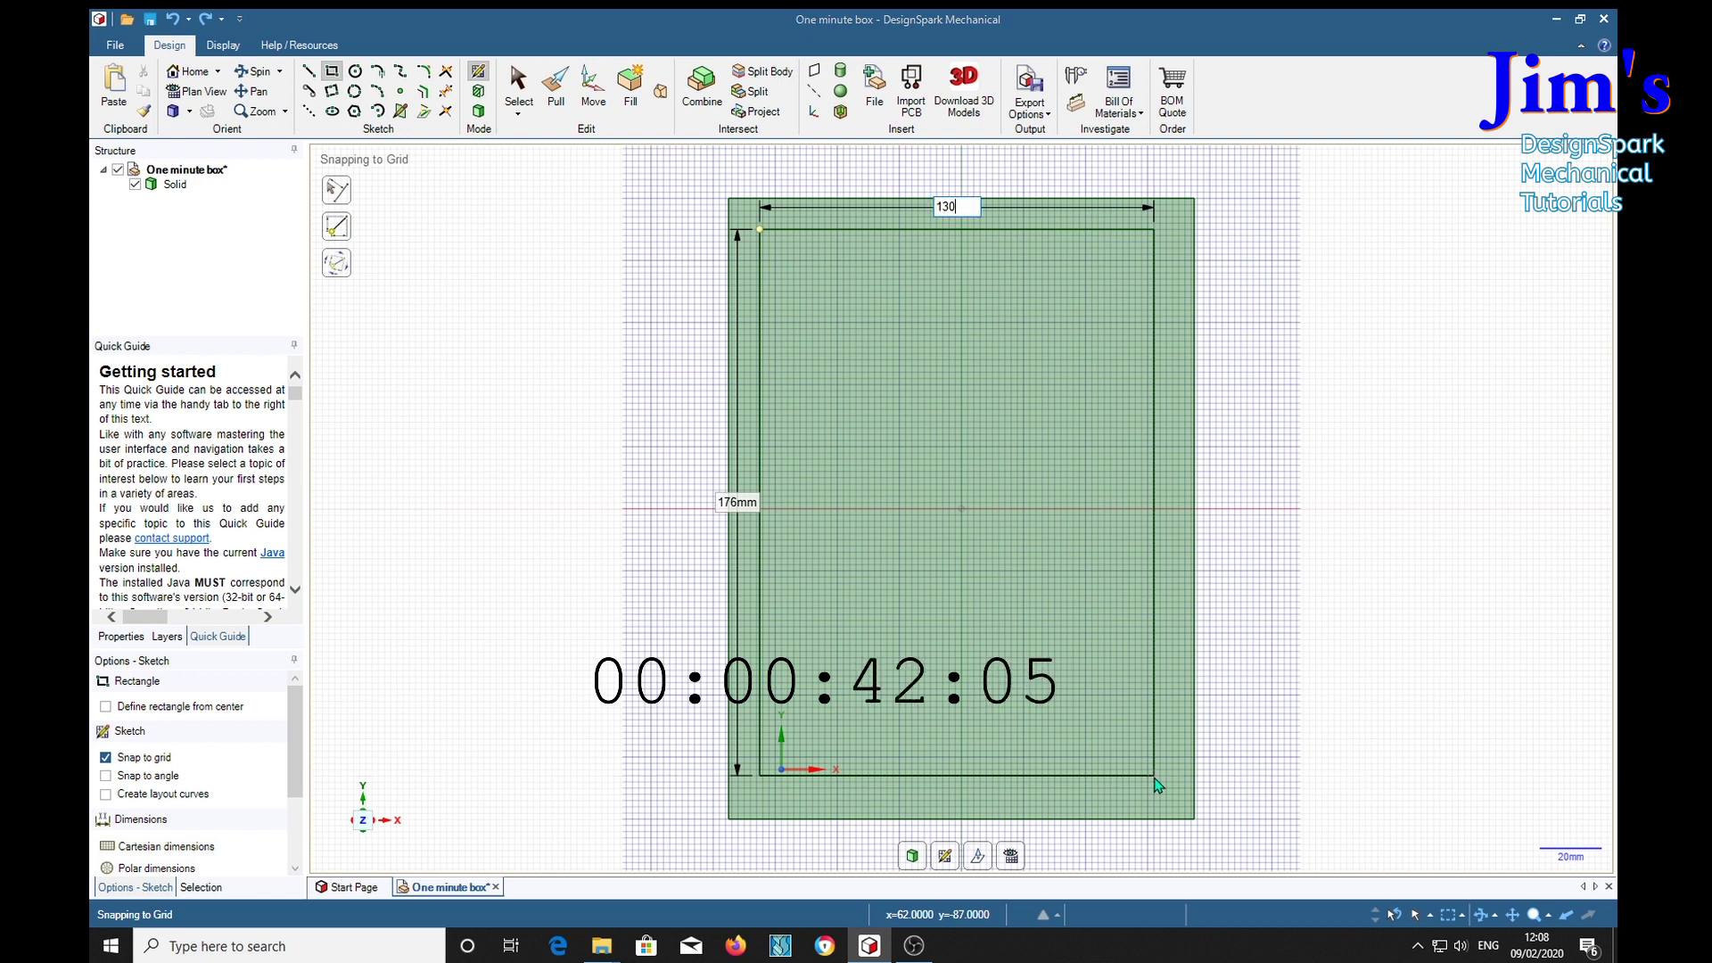
{"action": "key", "text": "Tab"}
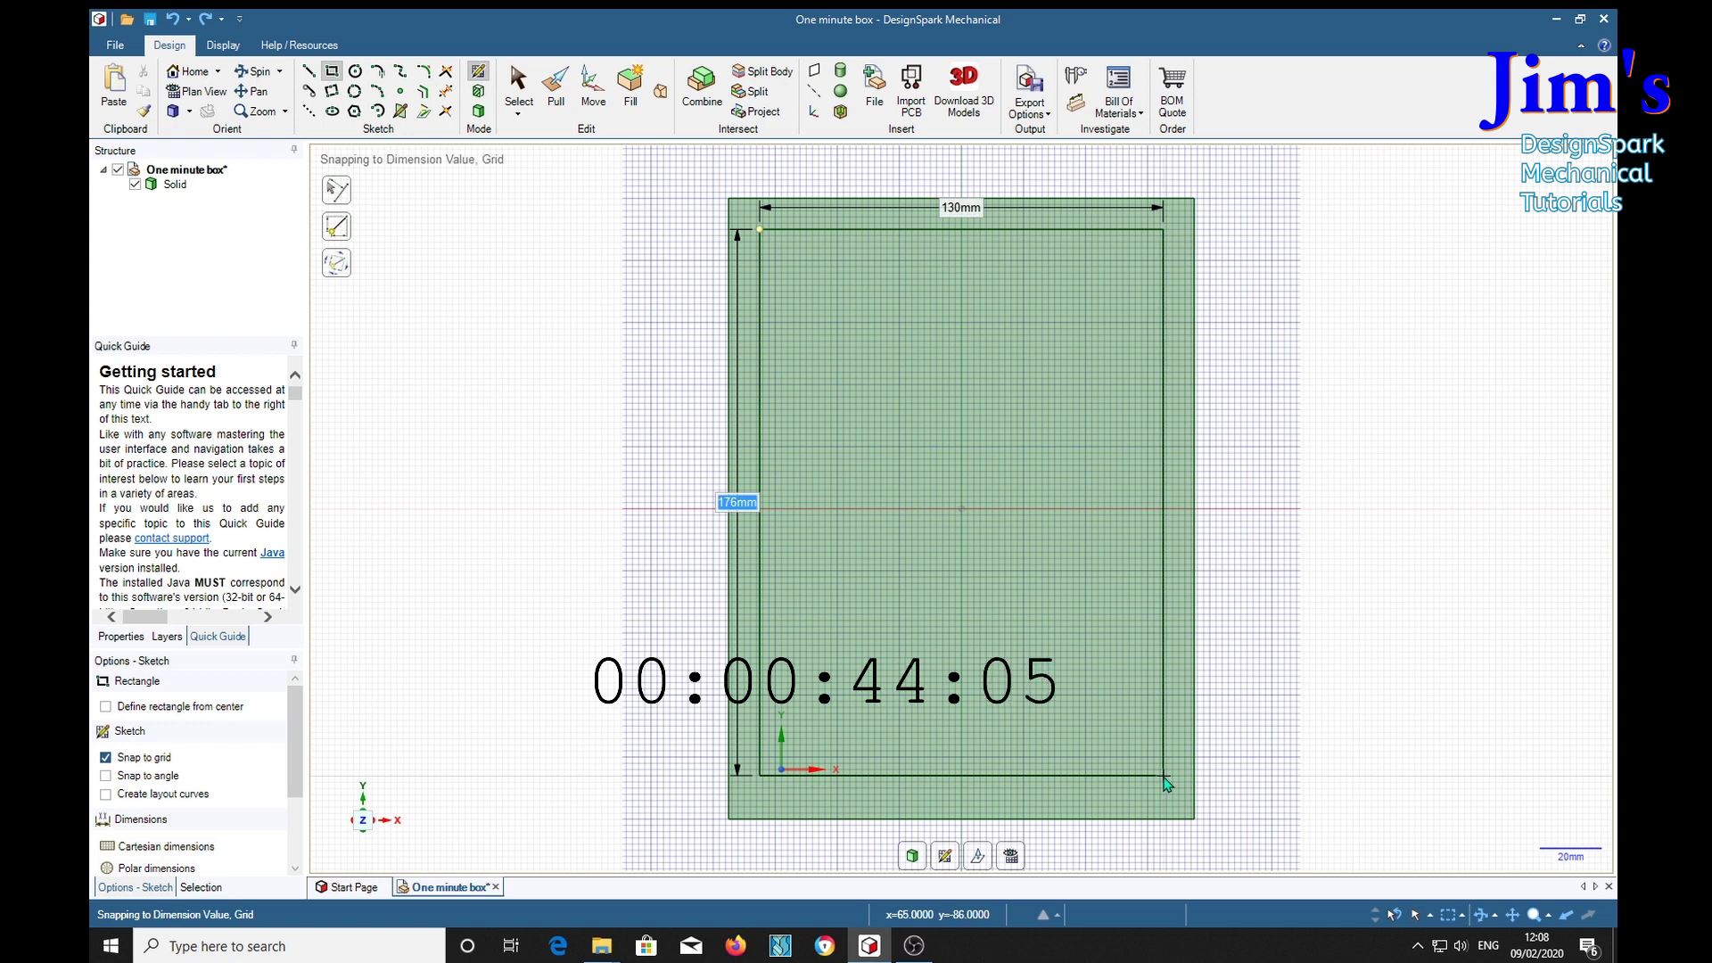
{"action": "type", "text": "18"}
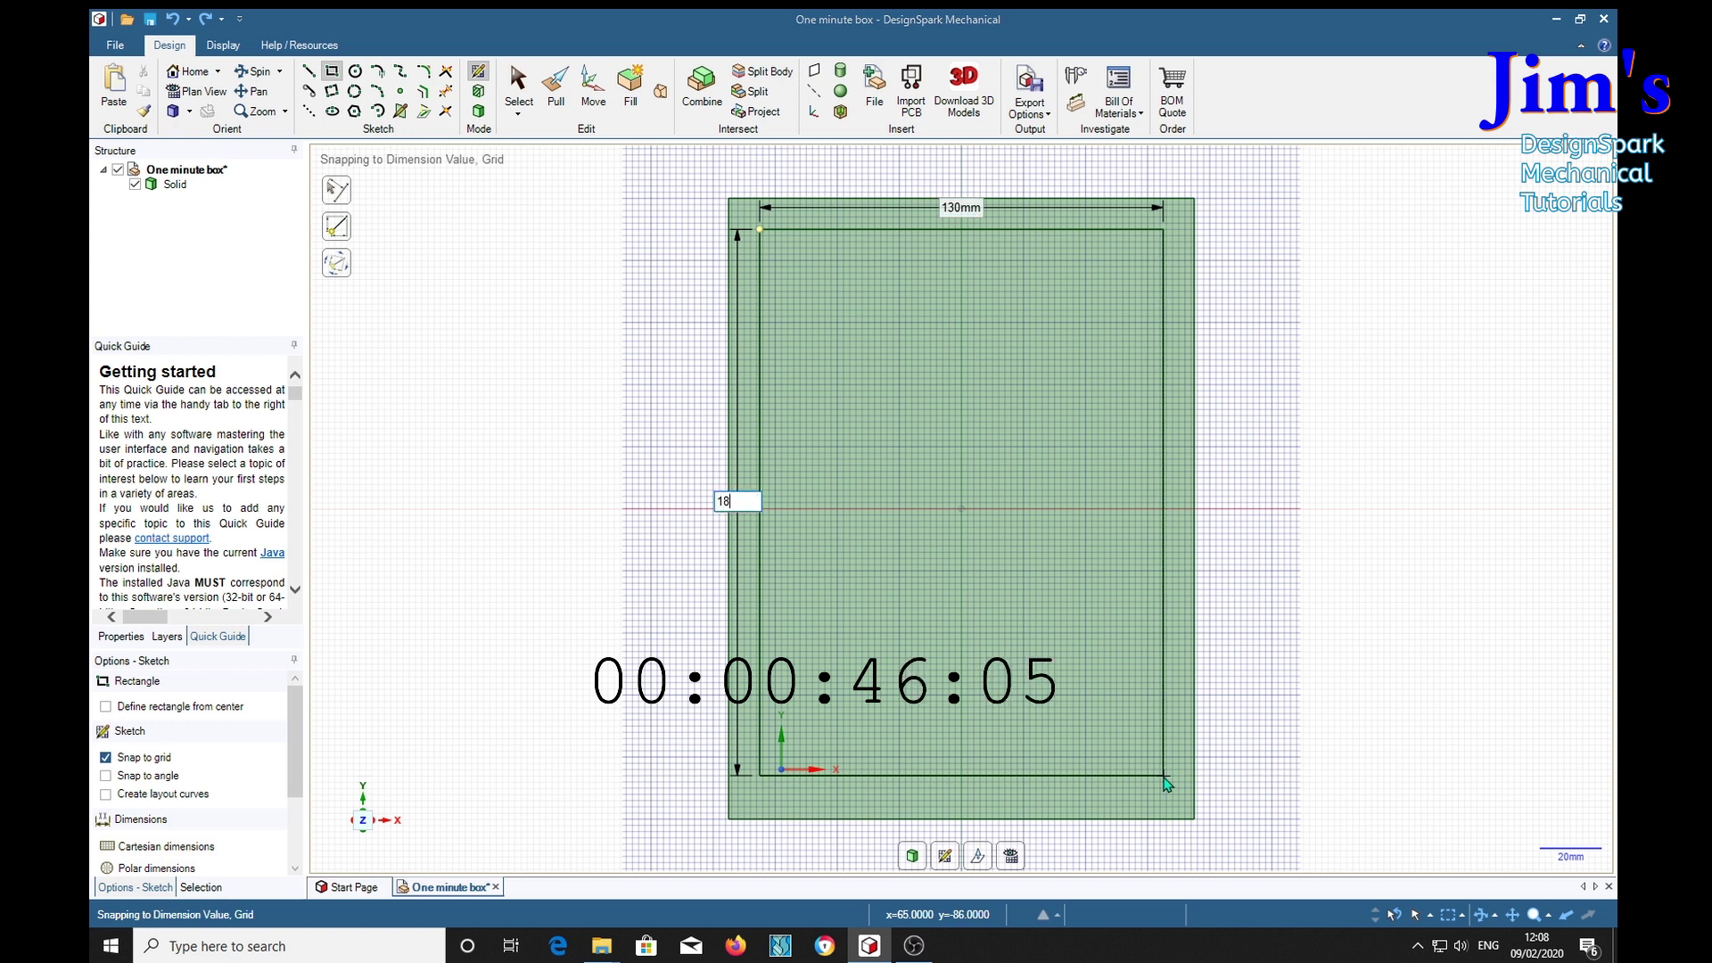
{"action": "type", "text": "0"}
{"action": "key", "text": "Return"}
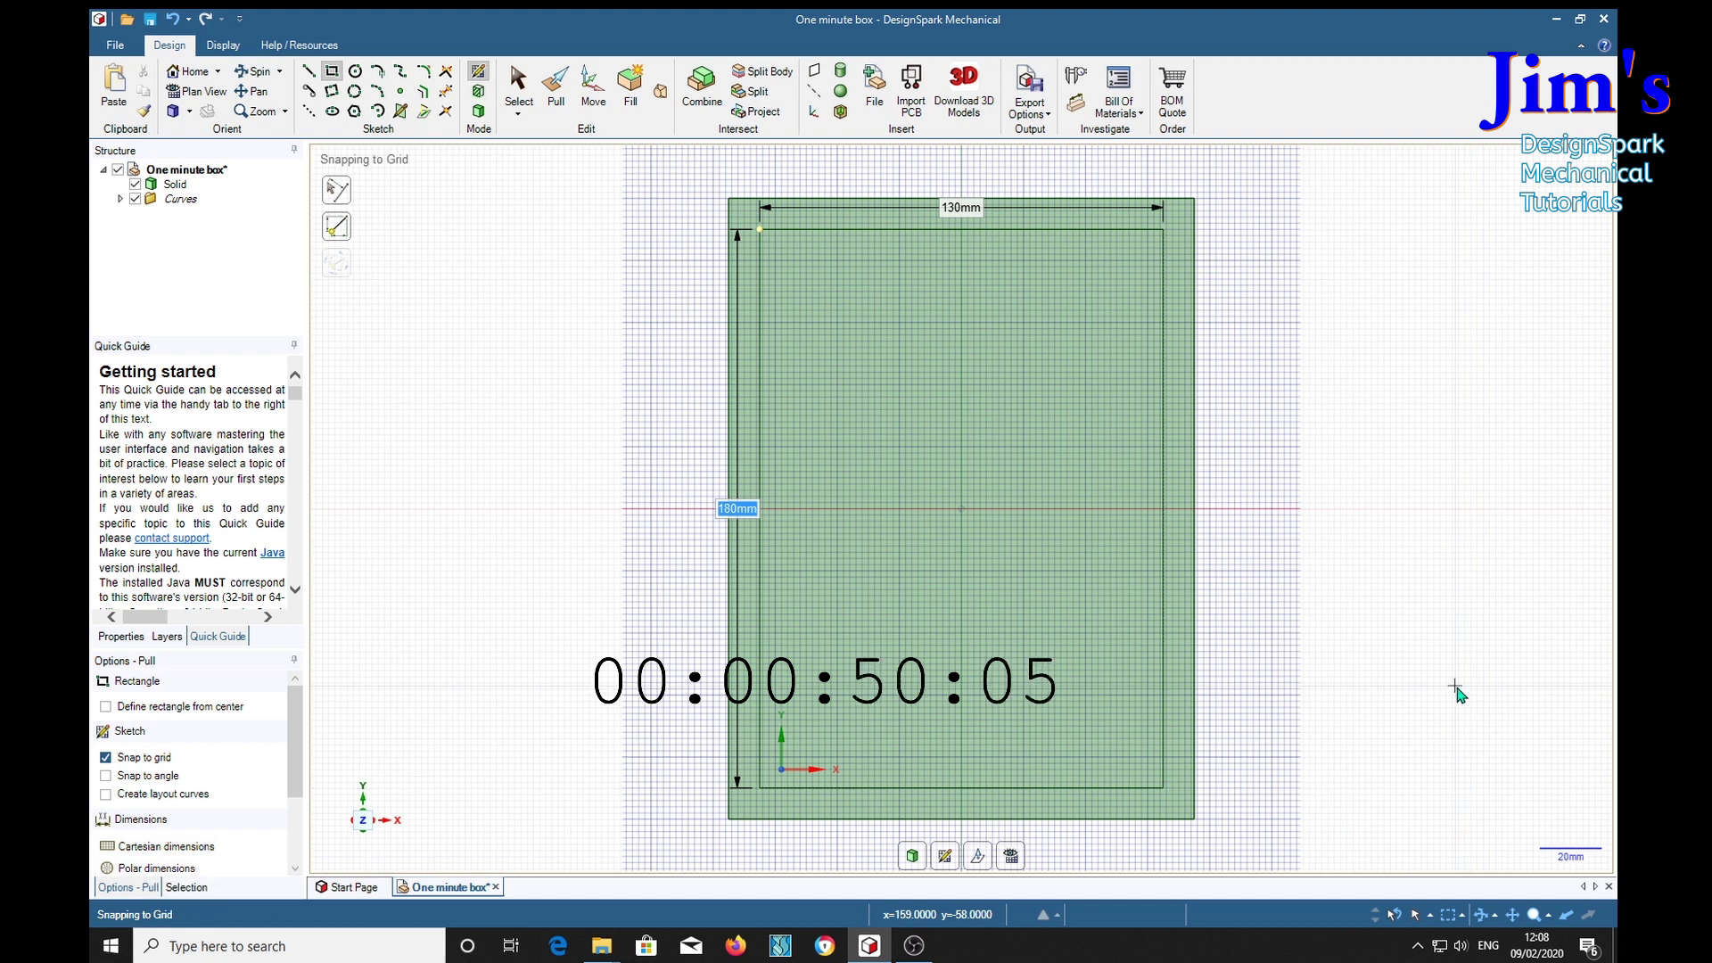
Step: Pull the inner rectangular face up 10 mm to form a raised step on the block
{"action": "key", "text": "p"}
{"action": "left_click", "coordinate": [1013, 627]}
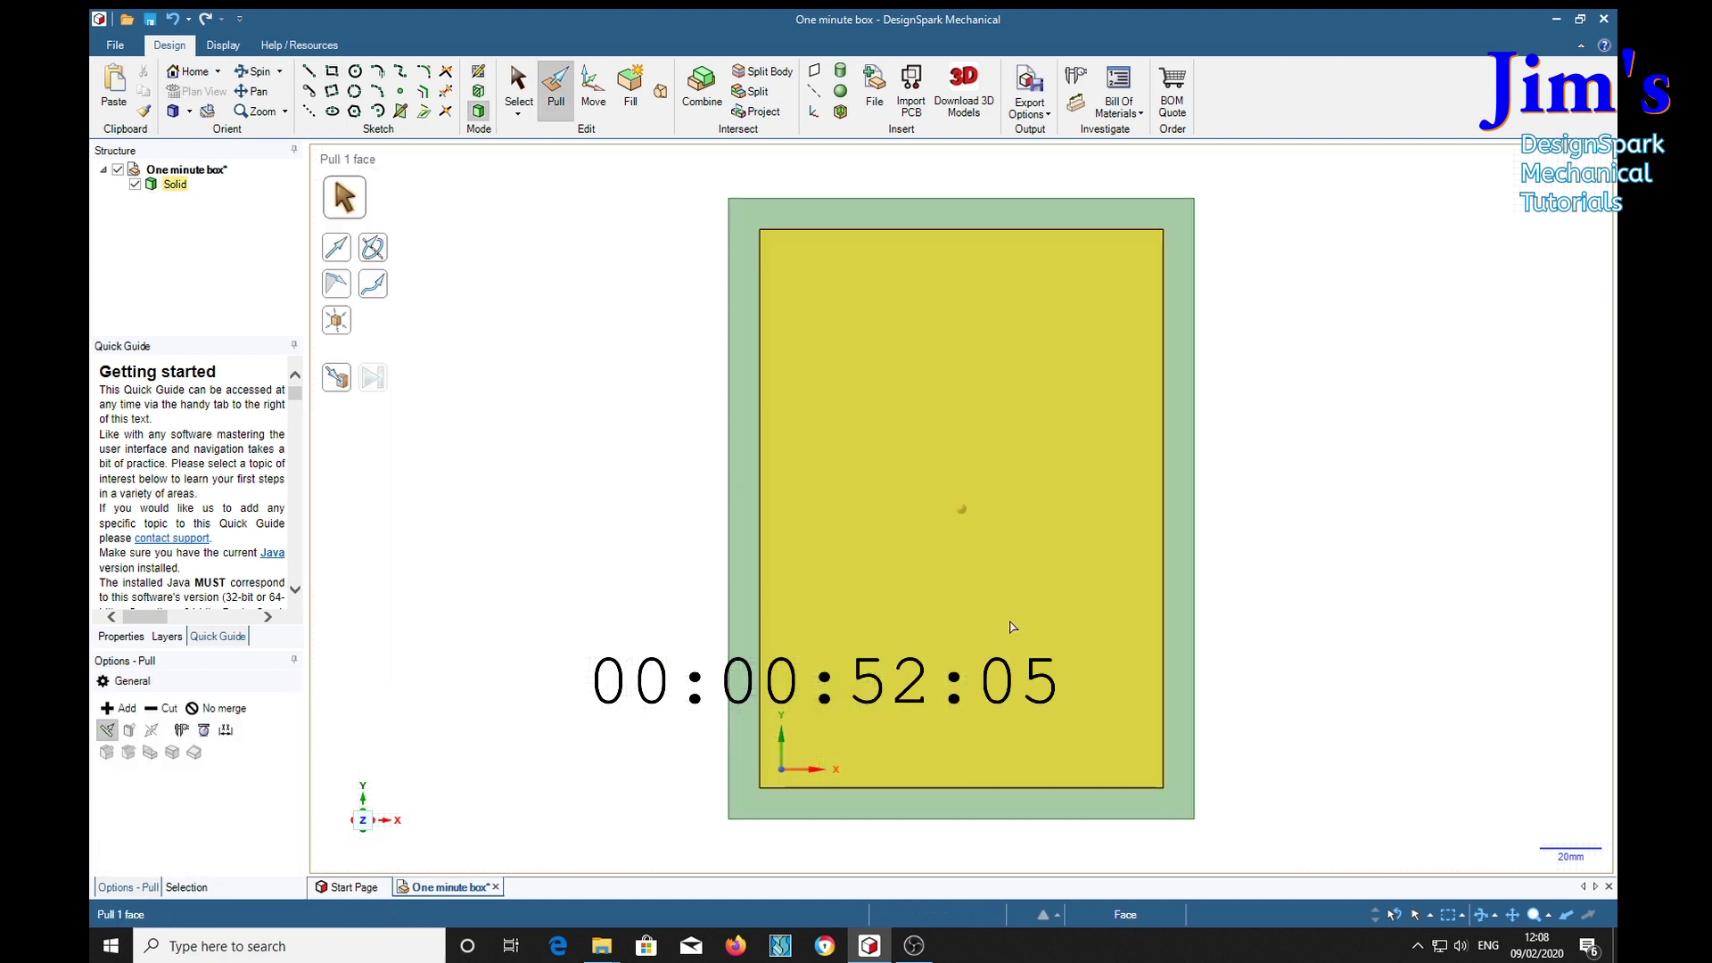
{"action": "left_click", "coordinate": [1013, 625]}
{"action": "type", "text": "10"}
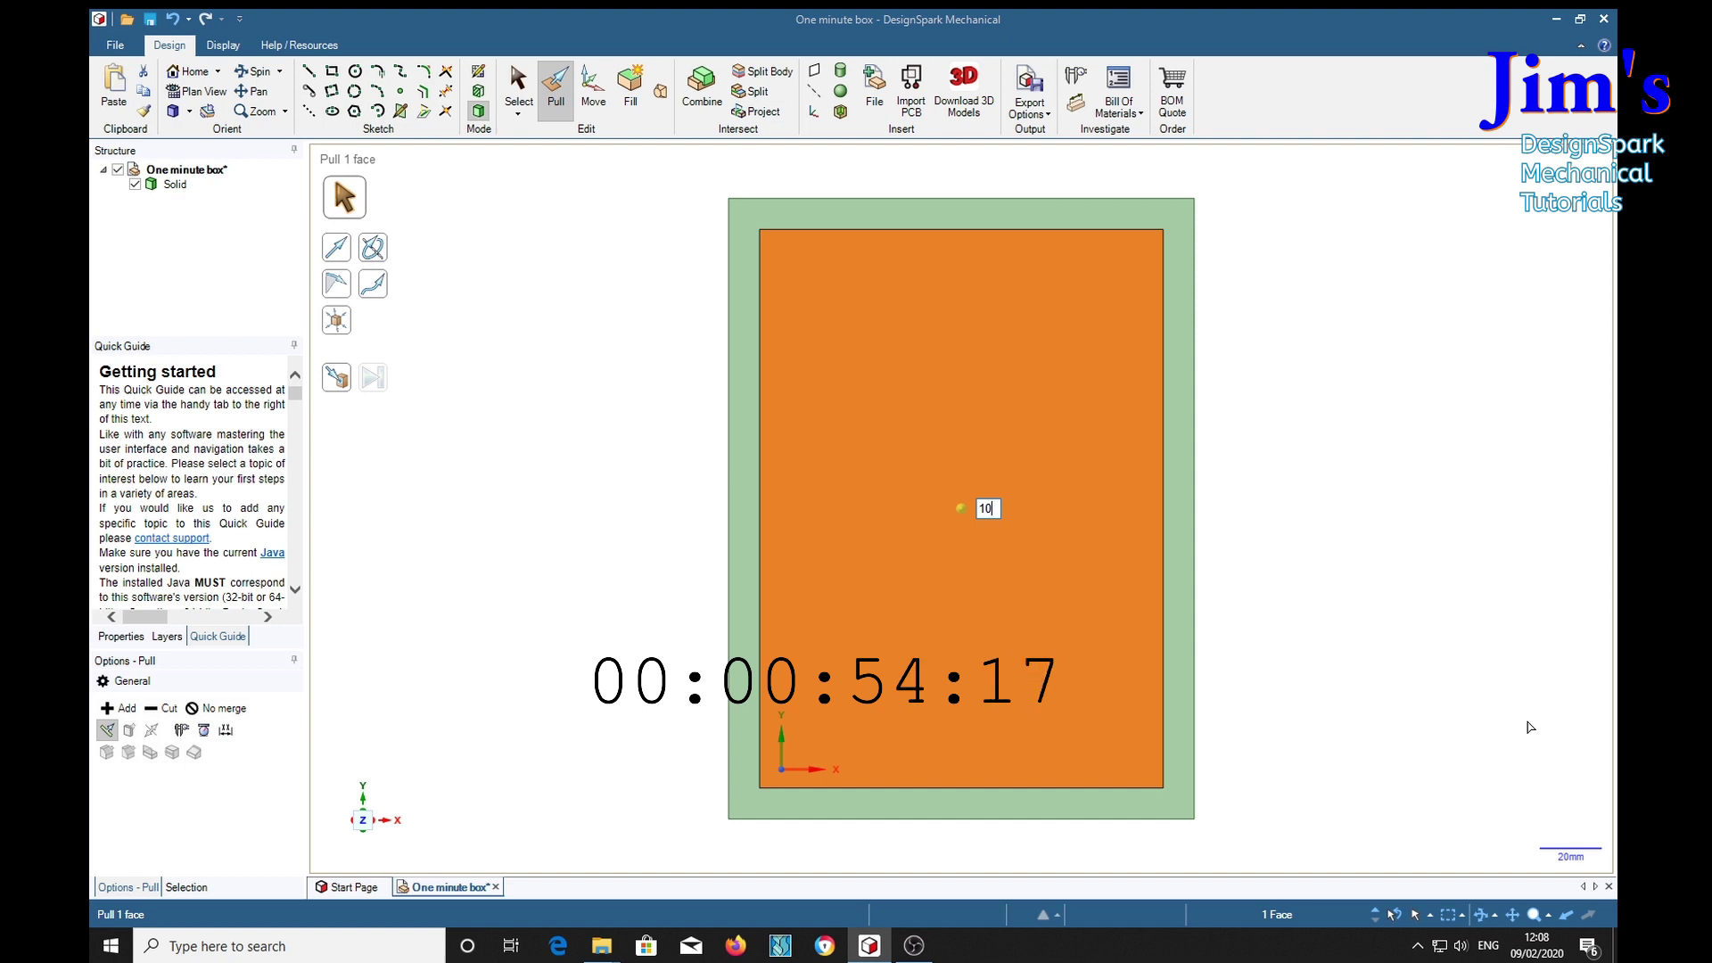
{"action": "key", "text": "Return"}
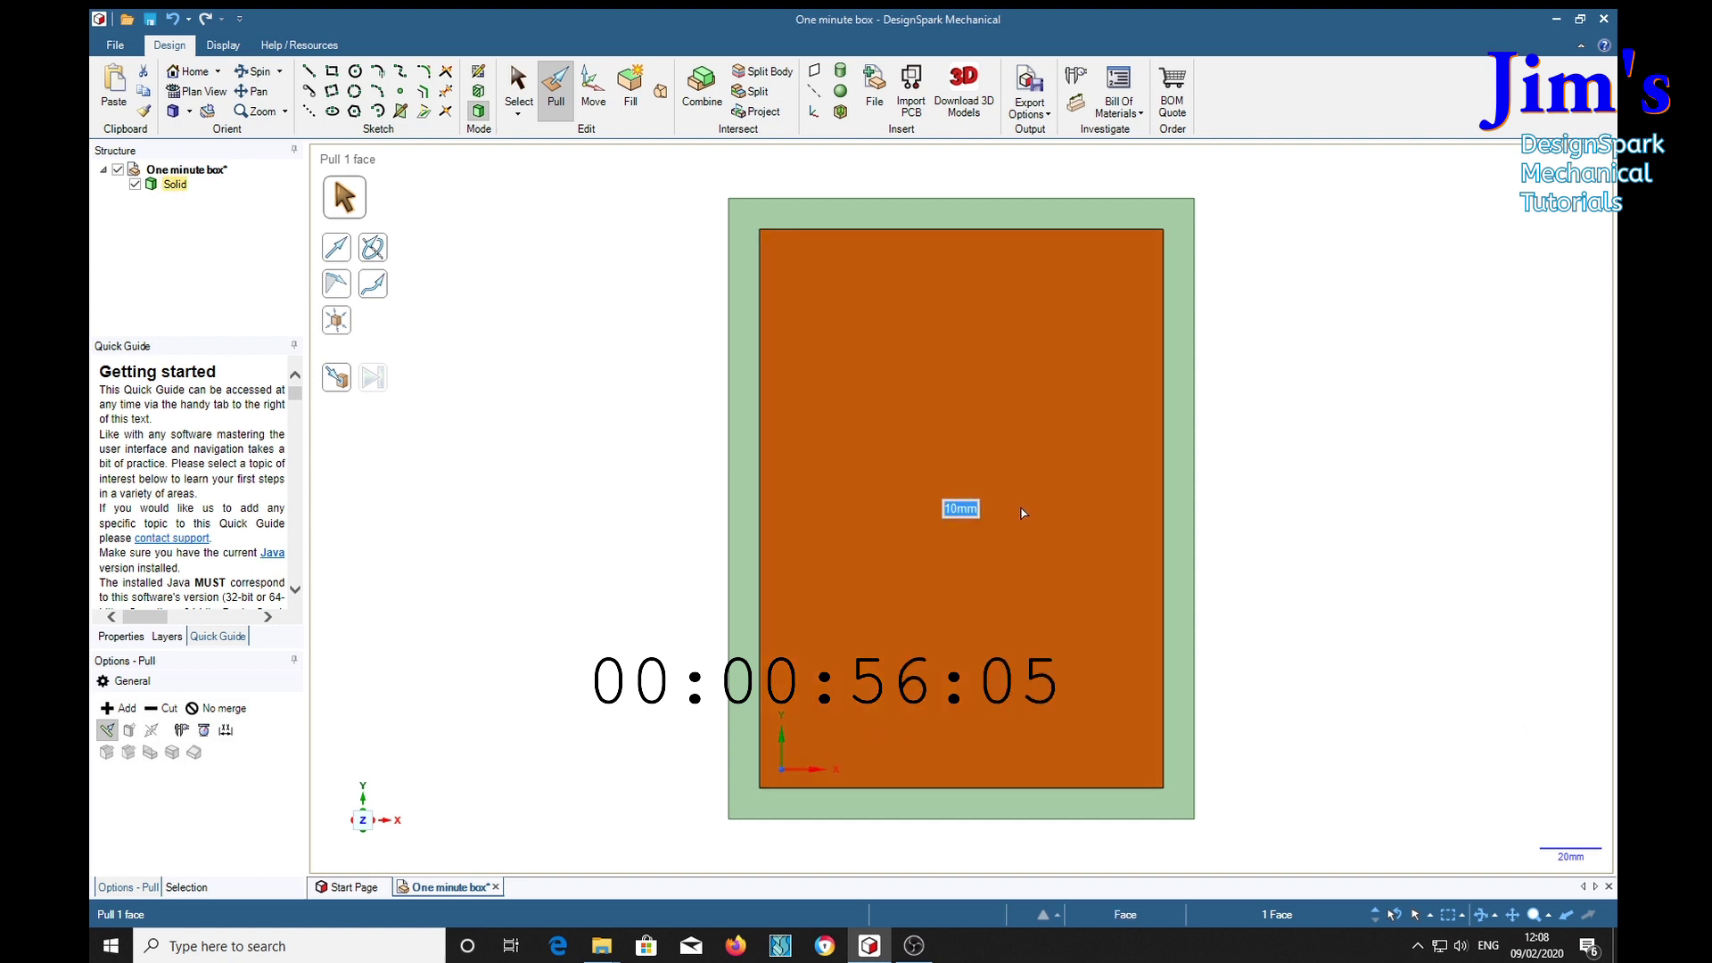
Step: Shell the solid with a 1 mm wall thickness, opening it at the raised top face
{"action": "key", "text": "h"}
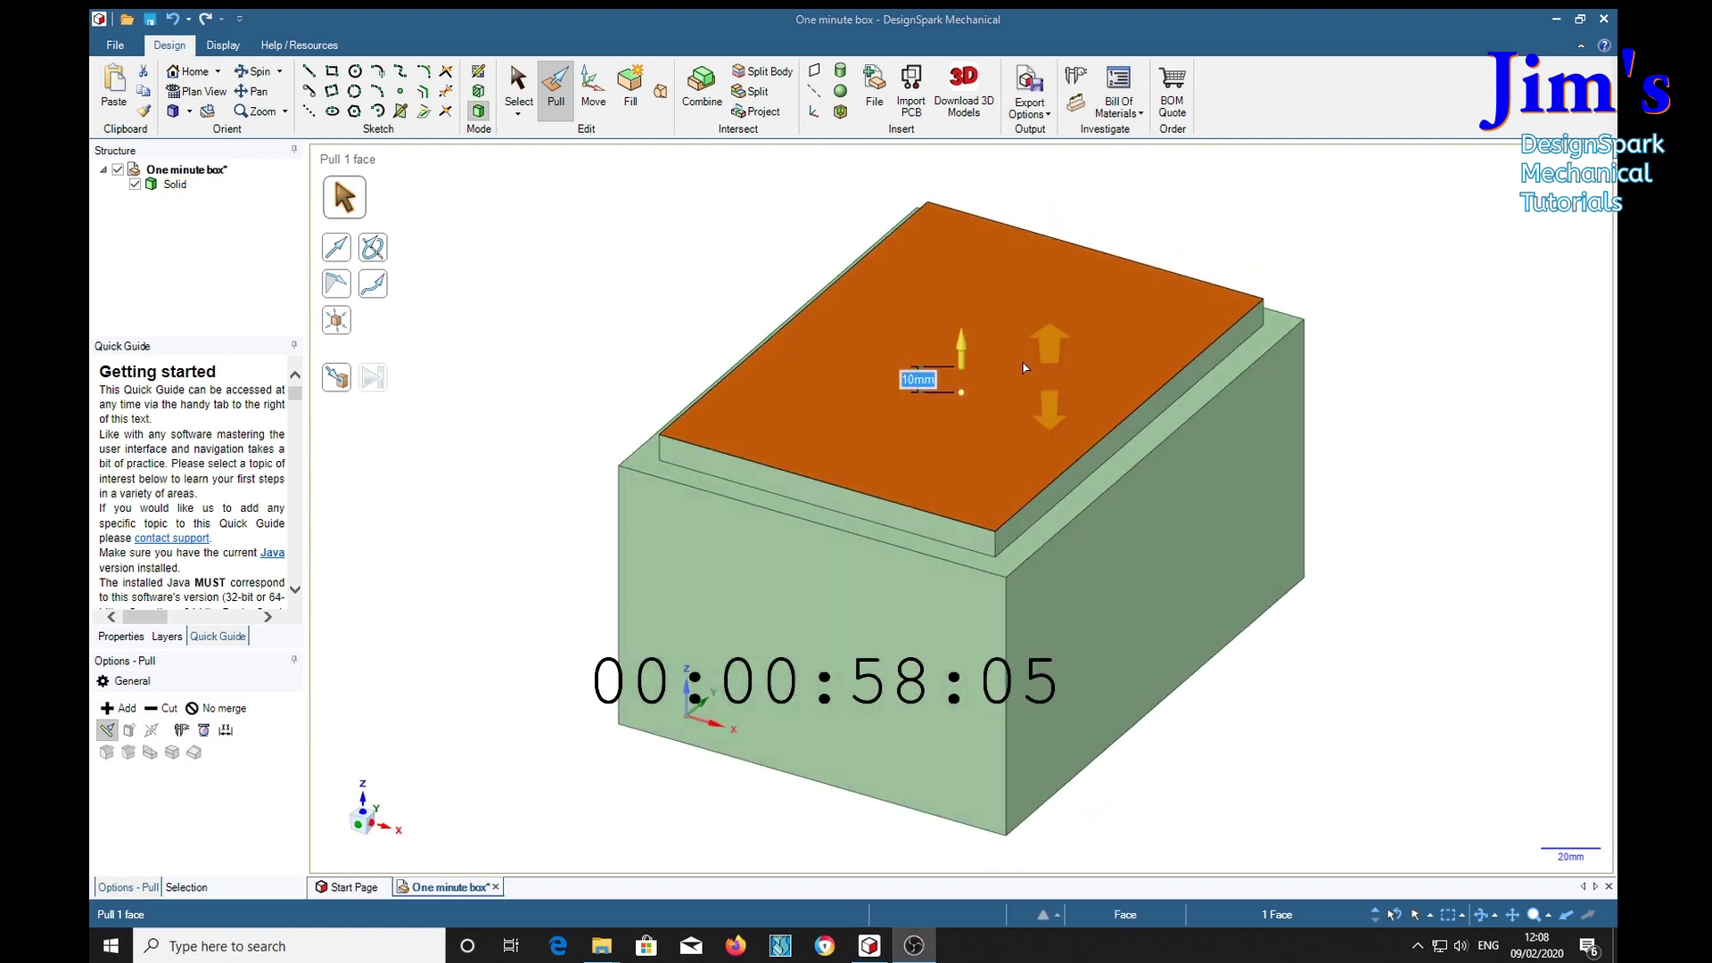
{"action": "left_click", "coordinate": [518, 87]}
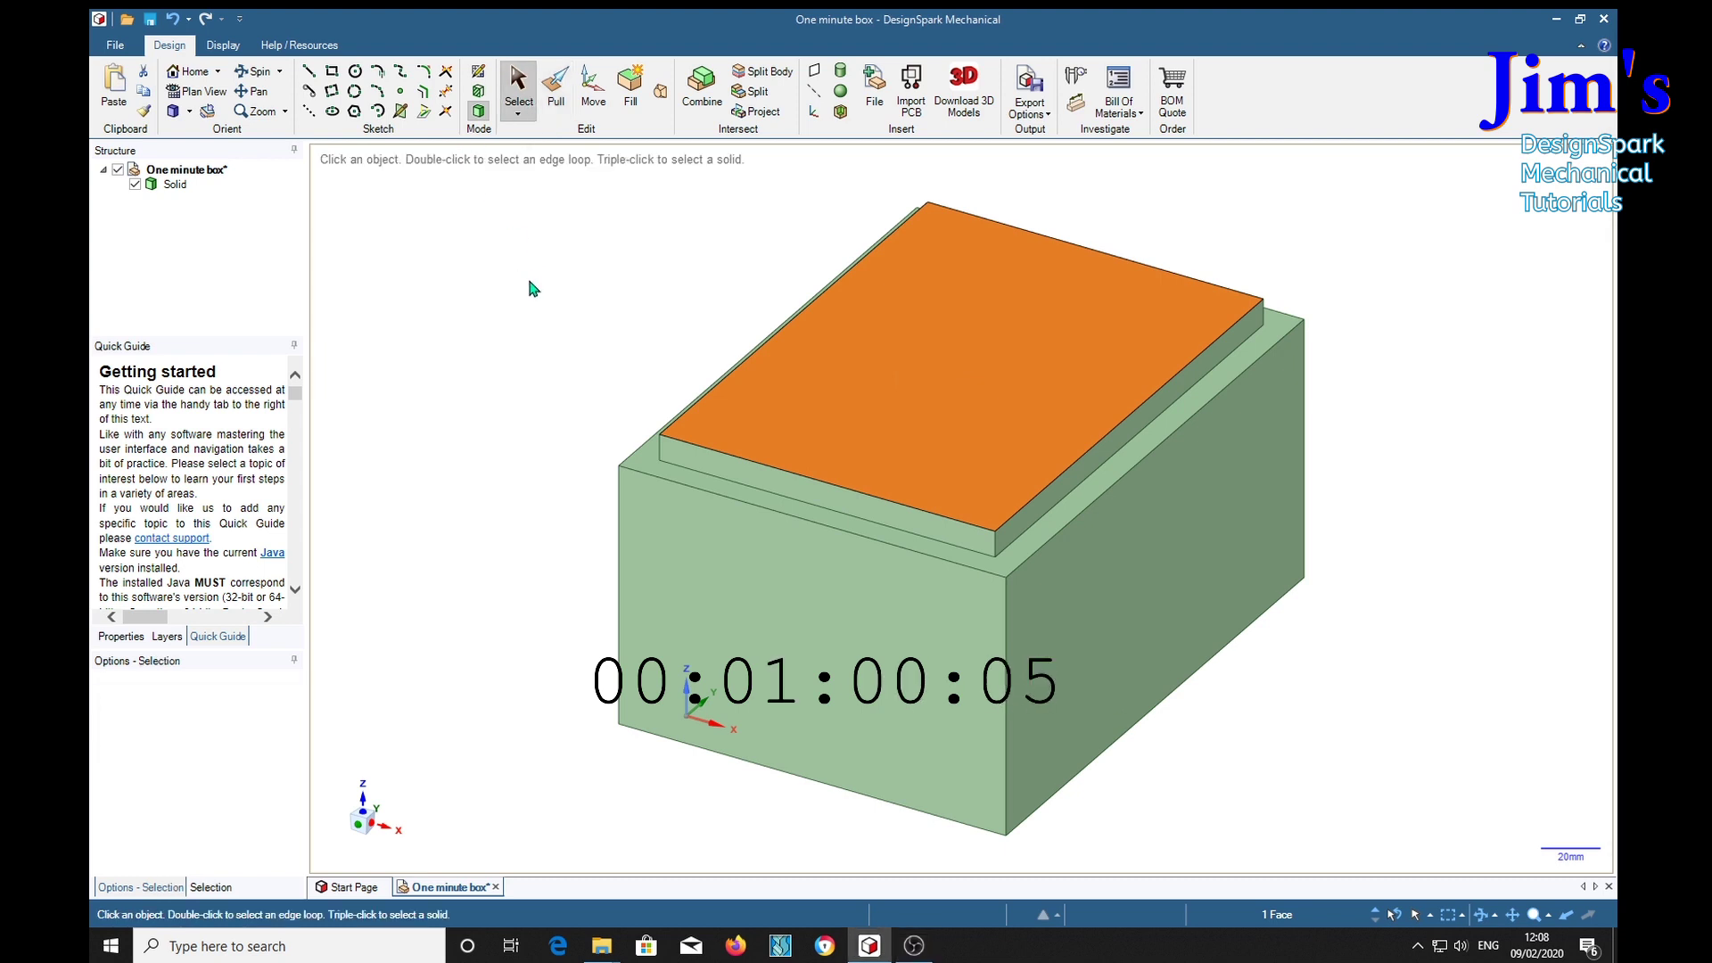
{"action": "left_click", "coordinate": [840, 110]}
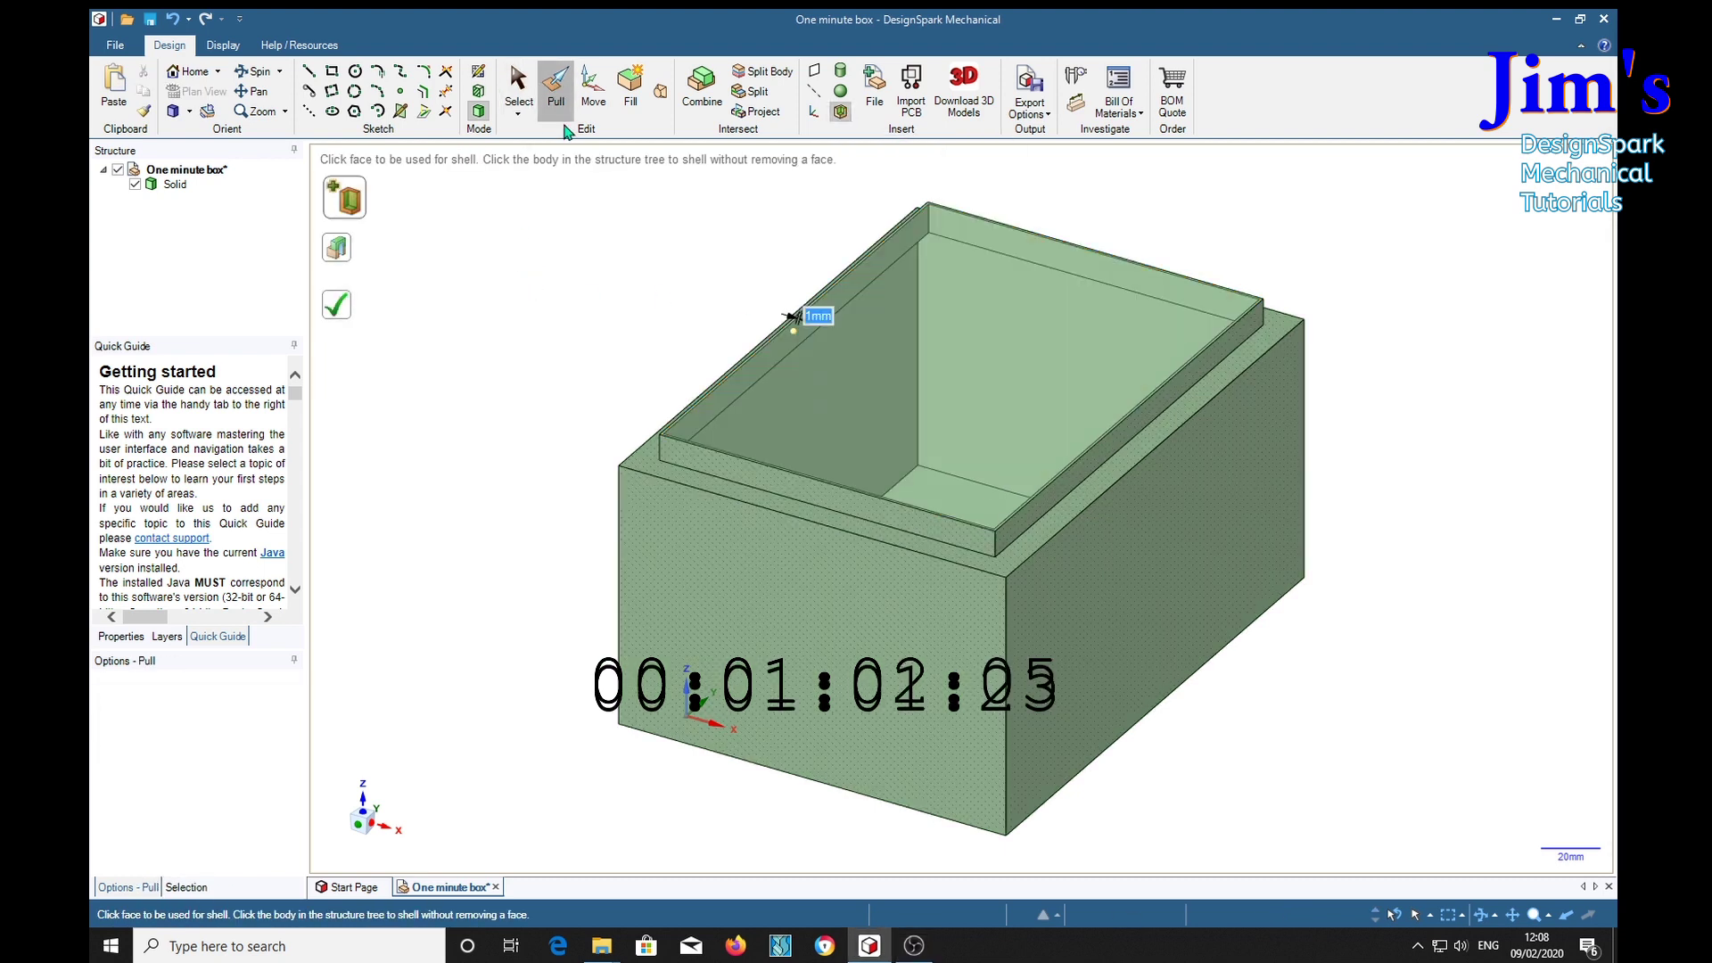
Step: With the Pull tool, select the shoulder's outer edge loop, the front face's edges, and the right side's bottom and rear vertical edges
{"action": "left_click", "coordinate": [556, 87]}
{"action": "double_click", "coordinate": [1143, 458]}
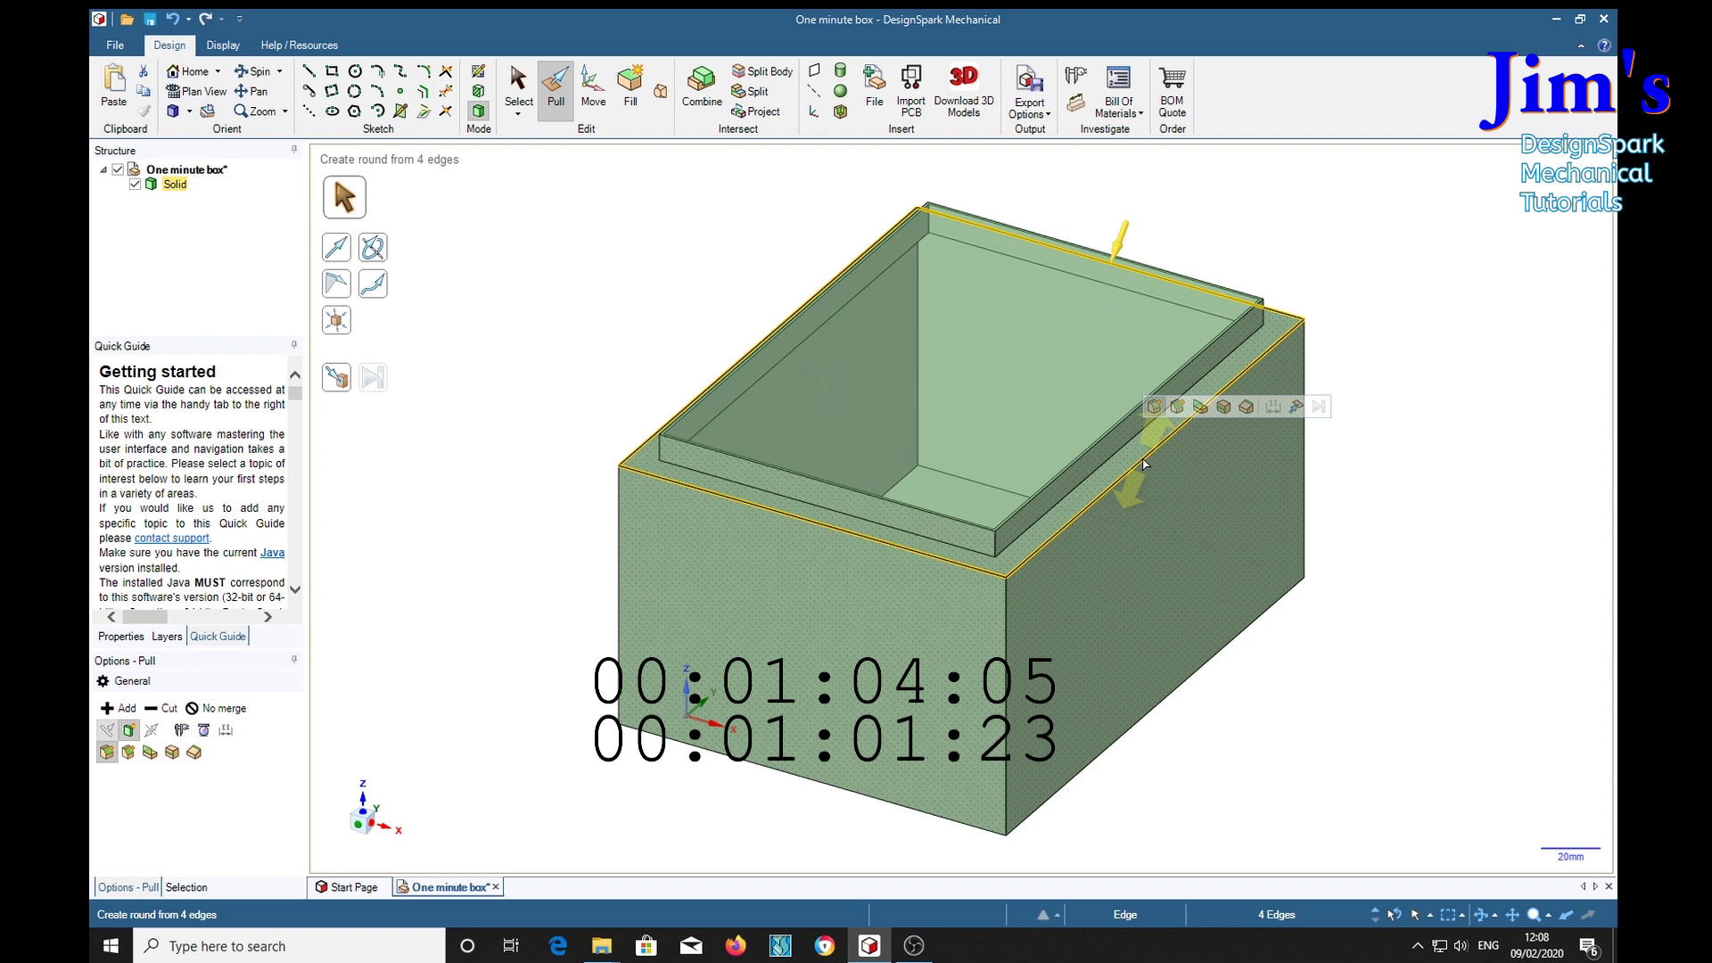
{"action": "double_click", "coordinate": [1010, 702], "text": "ctrl"}
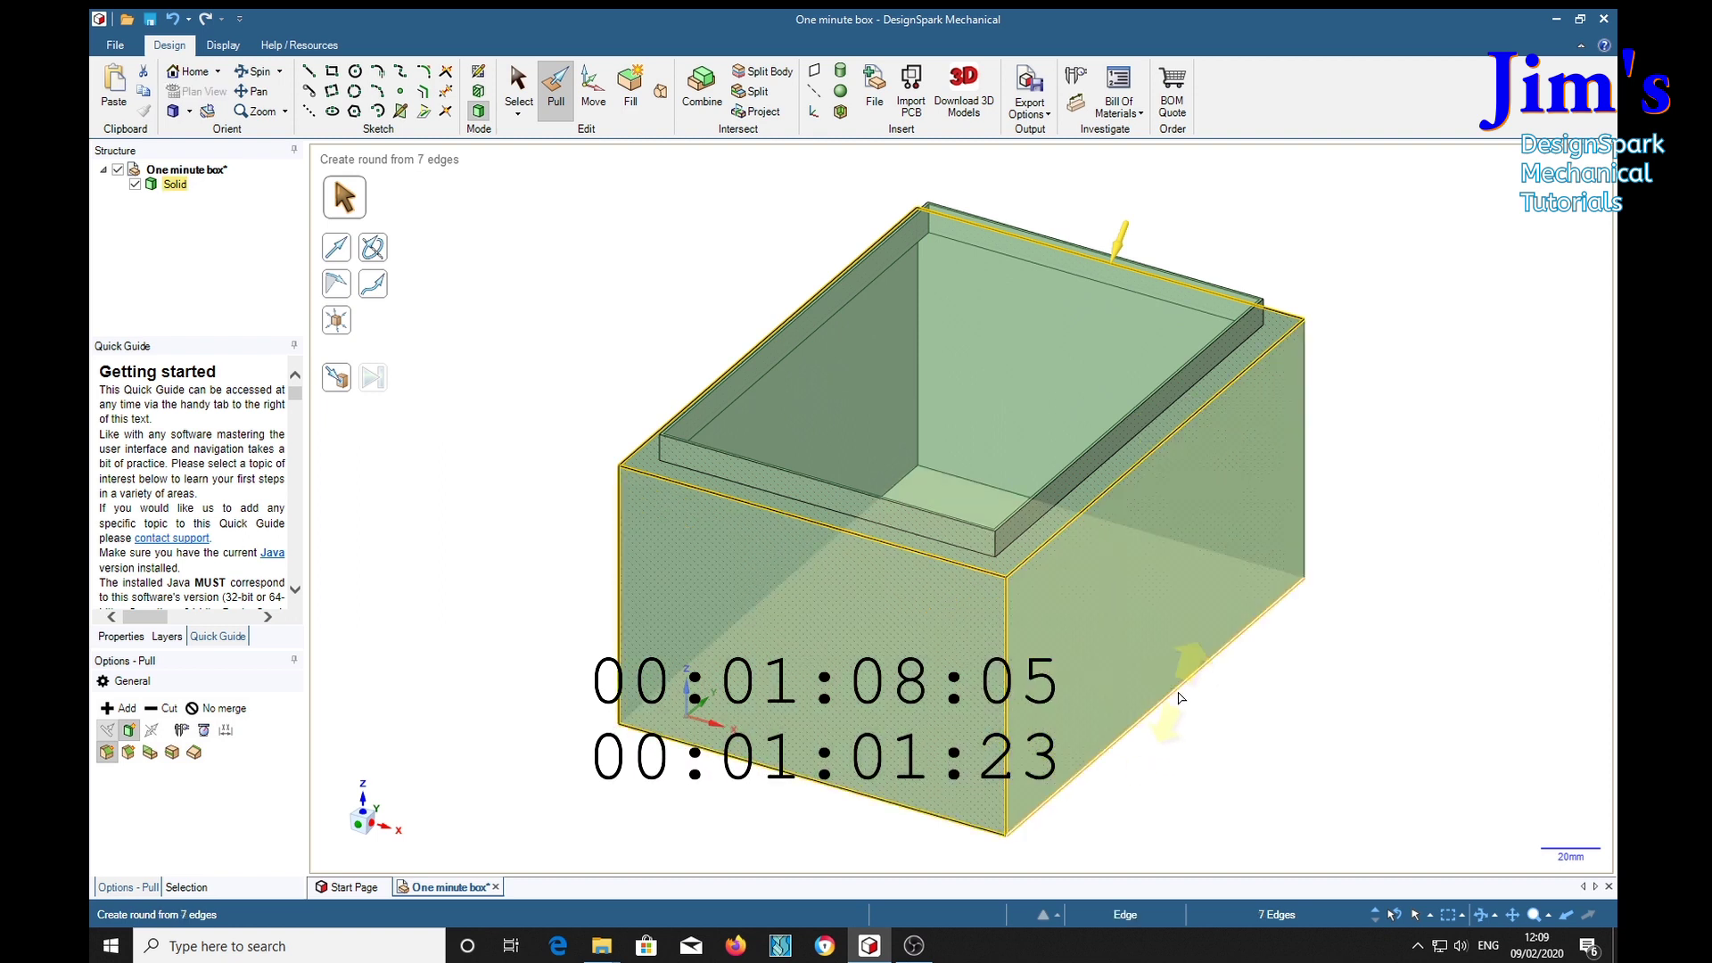
{"action": "left_click", "coordinate": [1177, 694], "text": "ctrl"}
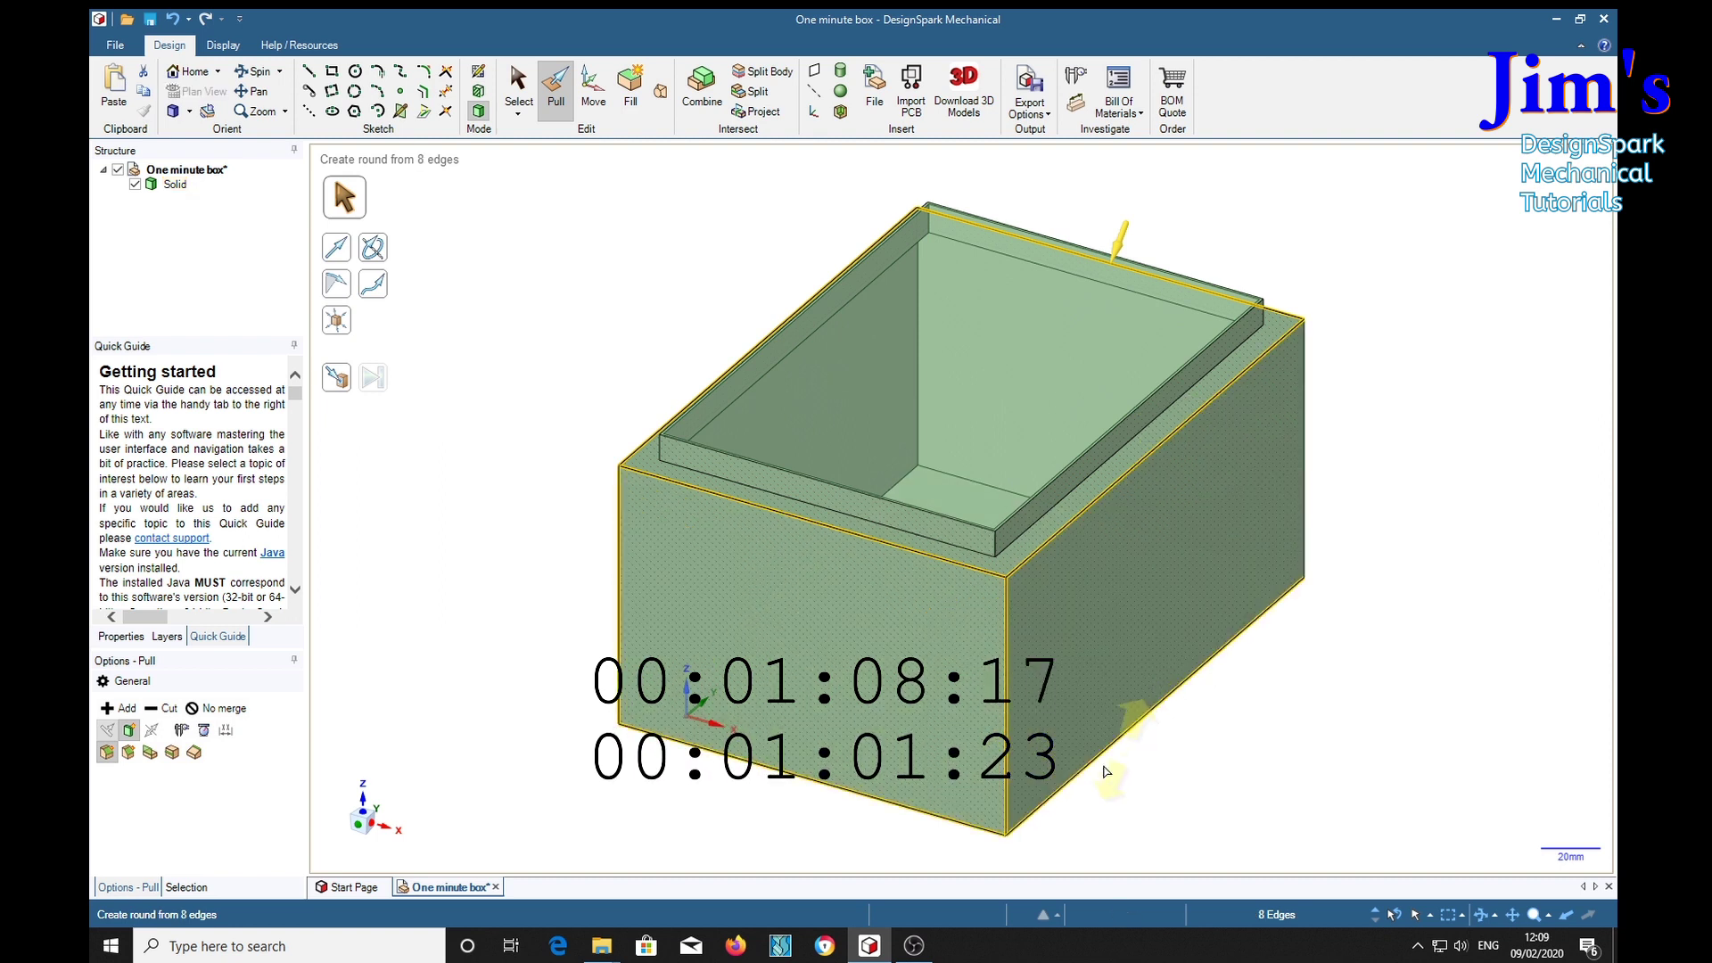
{"action": "left_click", "coordinate": [1307, 440], "text": "ctrl"}
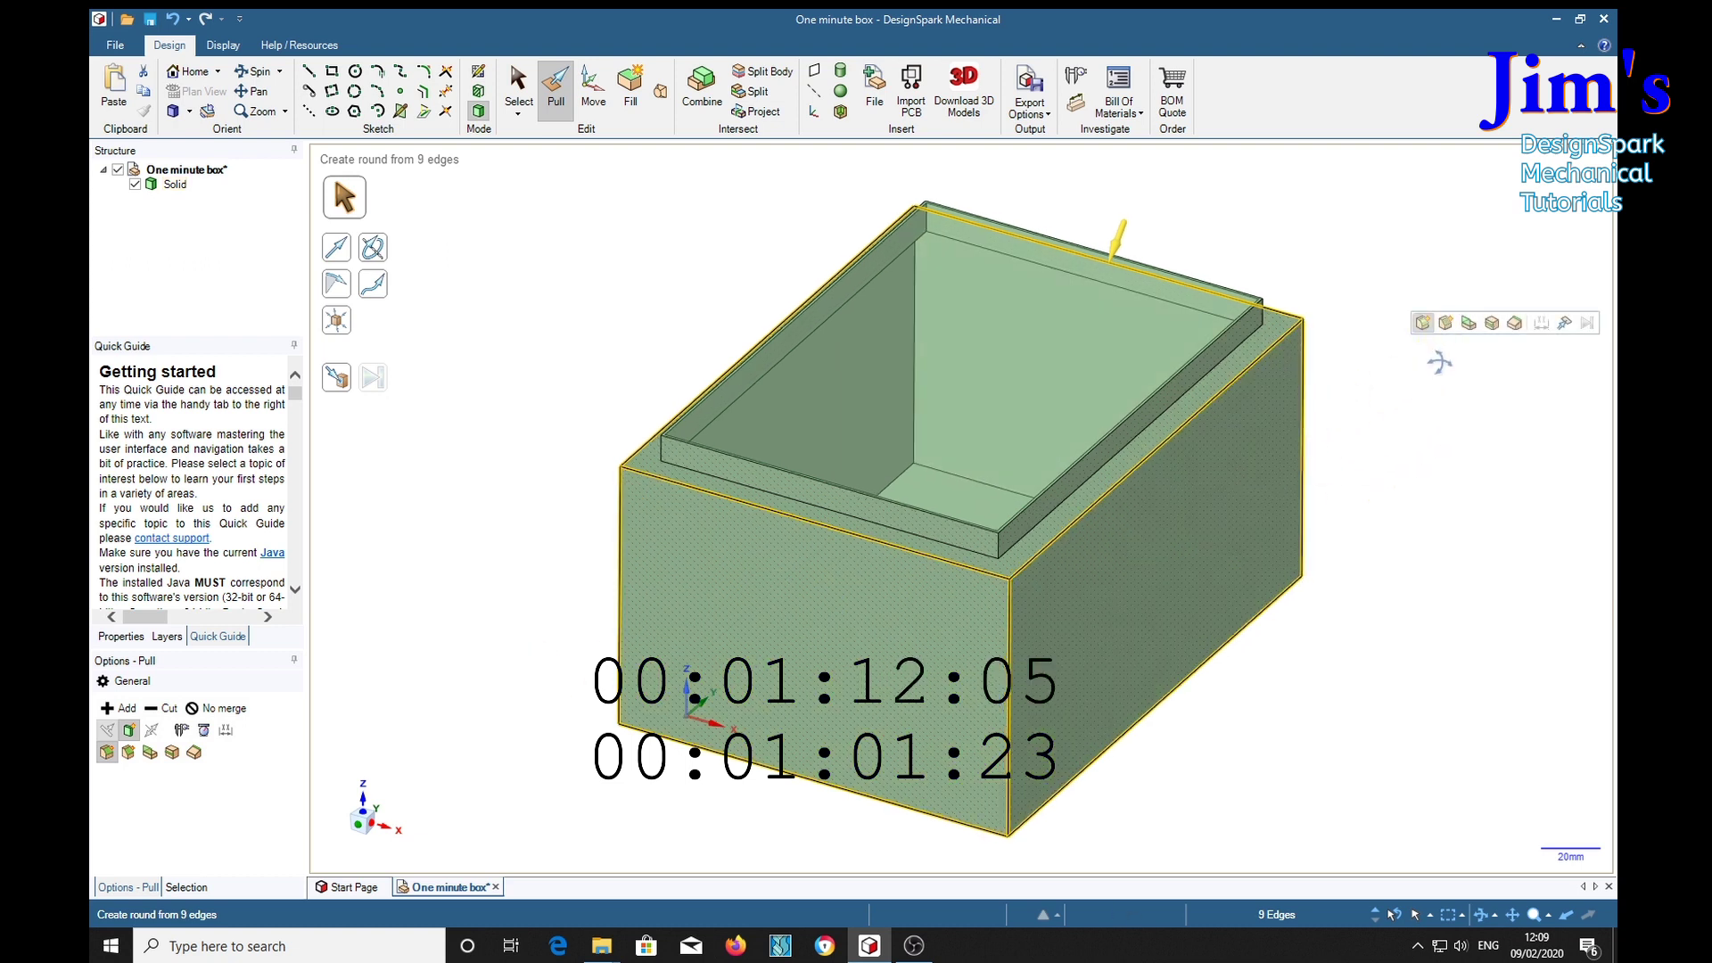
Step: Add the four edges where the raised lip meets the box's shoulder to the edge selection
{"action": "middle_click_drag", "start_coordinate": [1439, 362], "coordinate": [1402, 440]}
{"action": "middle_click_drag", "start_coordinate": [1056, 303], "coordinate": [1222, 415]}
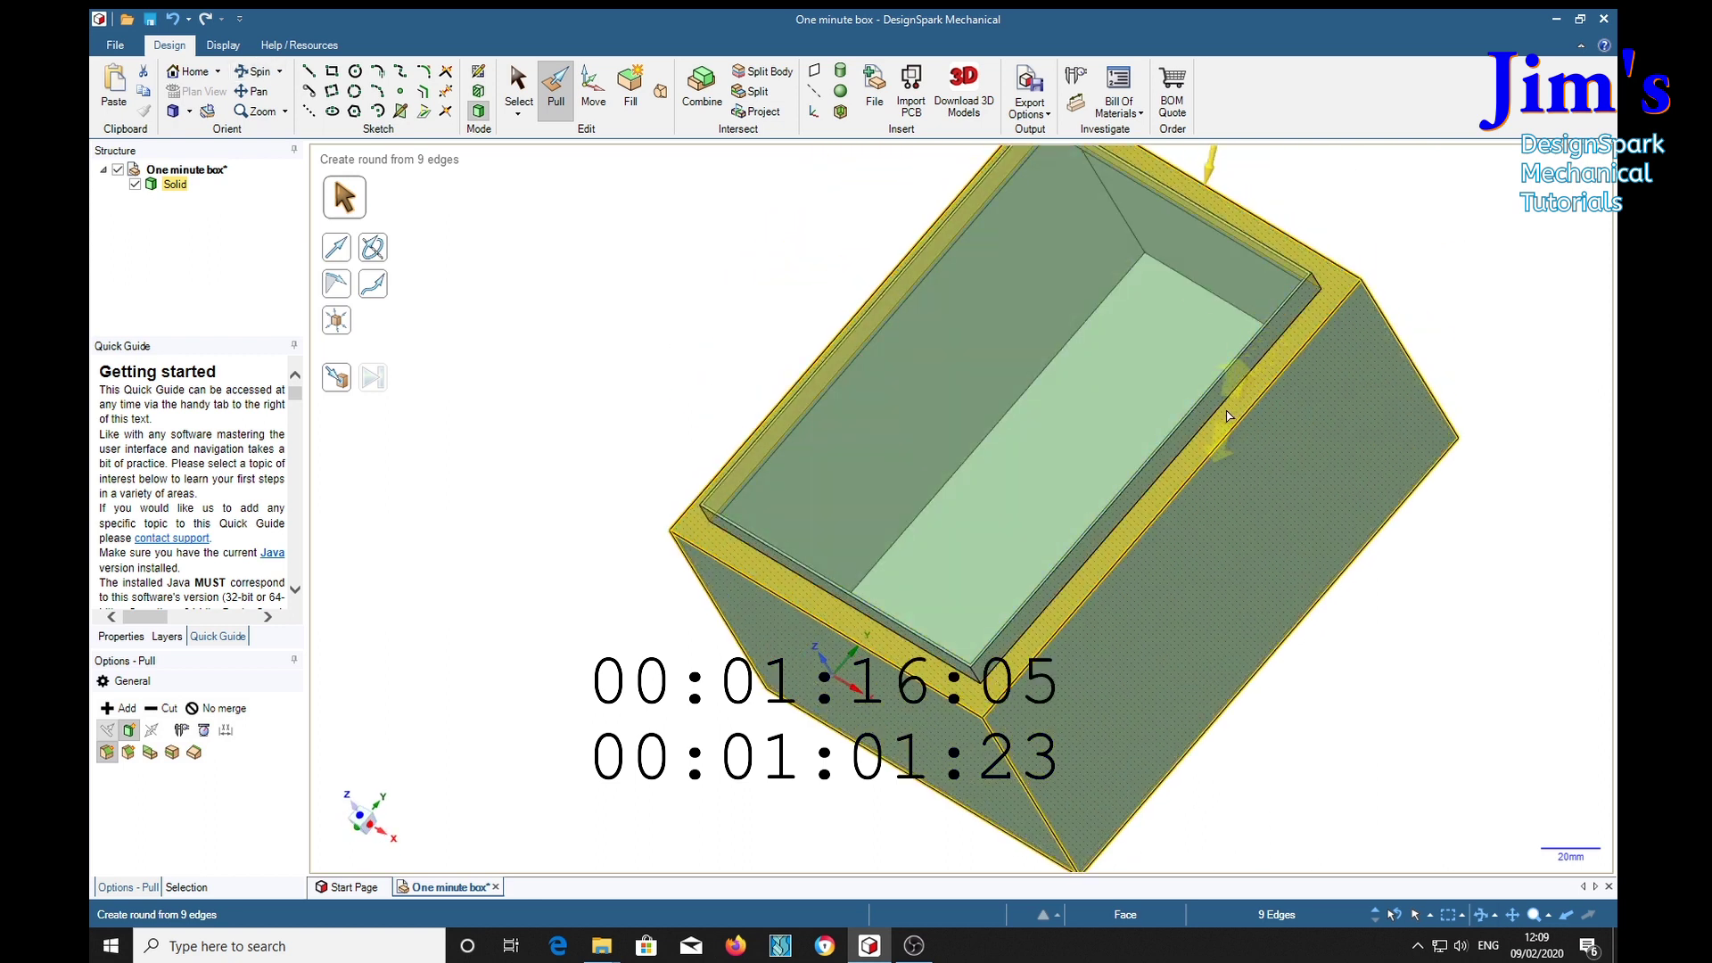
{"action": "left_click", "coordinate": [1227, 407], "text": "ctrl"}
{"action": "middle_click_drag", "start_coordinate": [1417, 220], "coordinate": [1567, 304]}
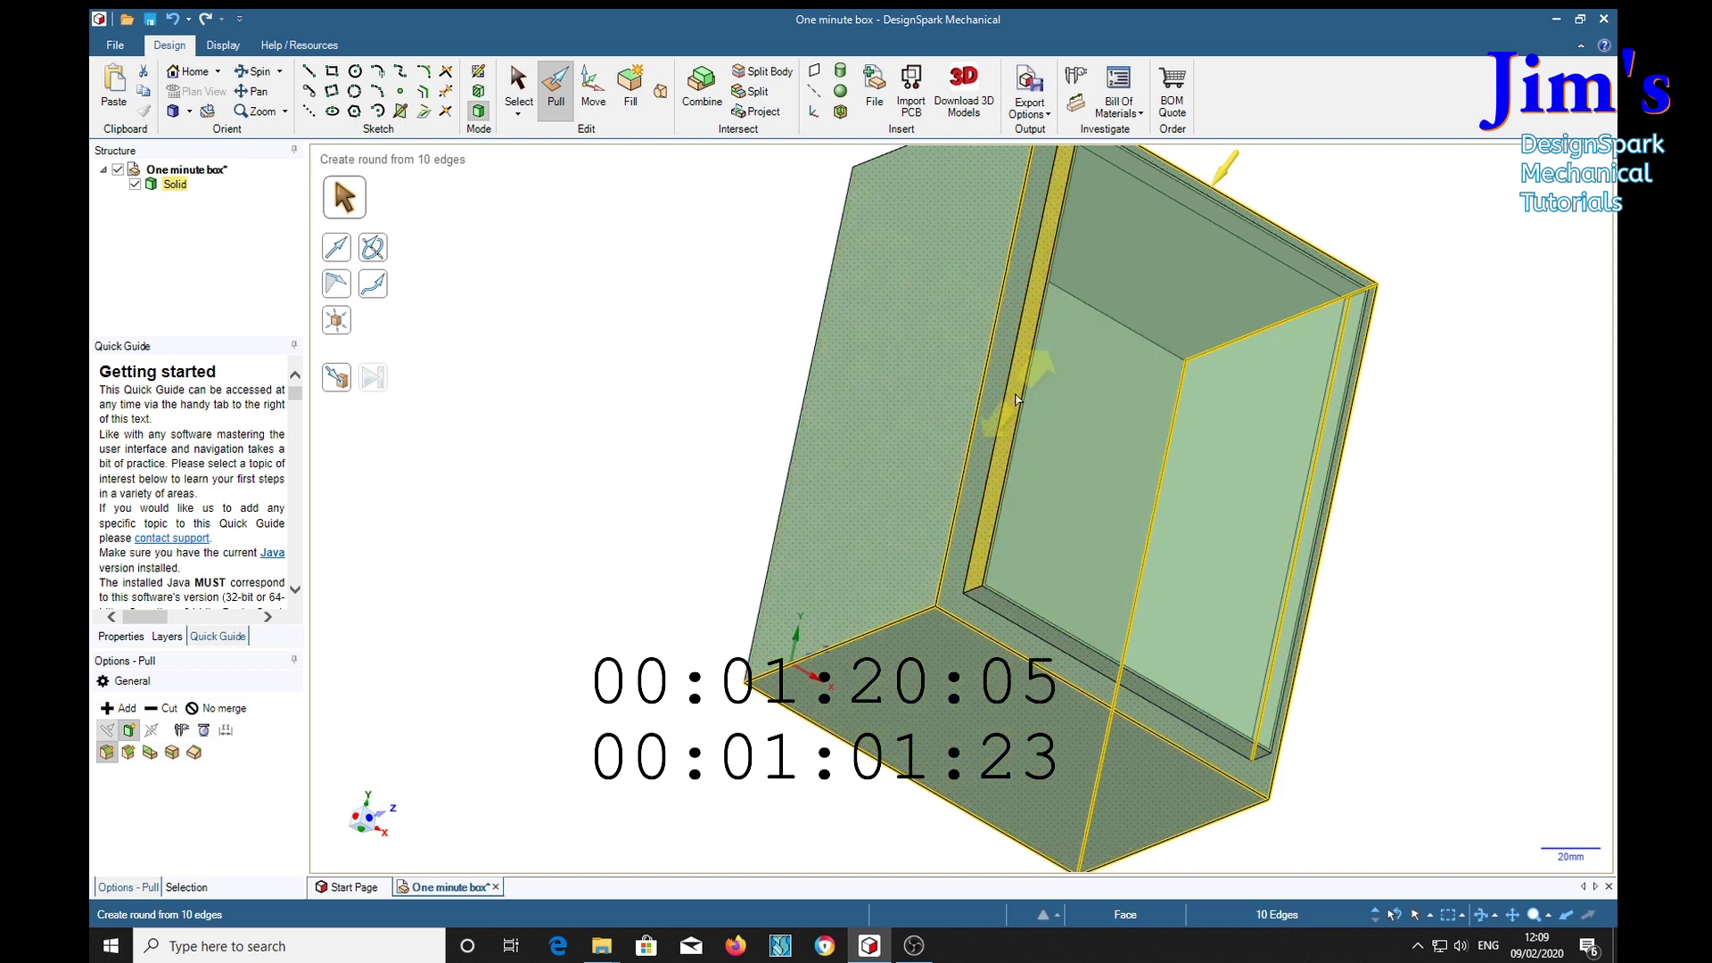
{"action": "left_click", "coordinate": [1017, 399], "text": "ctrl"}
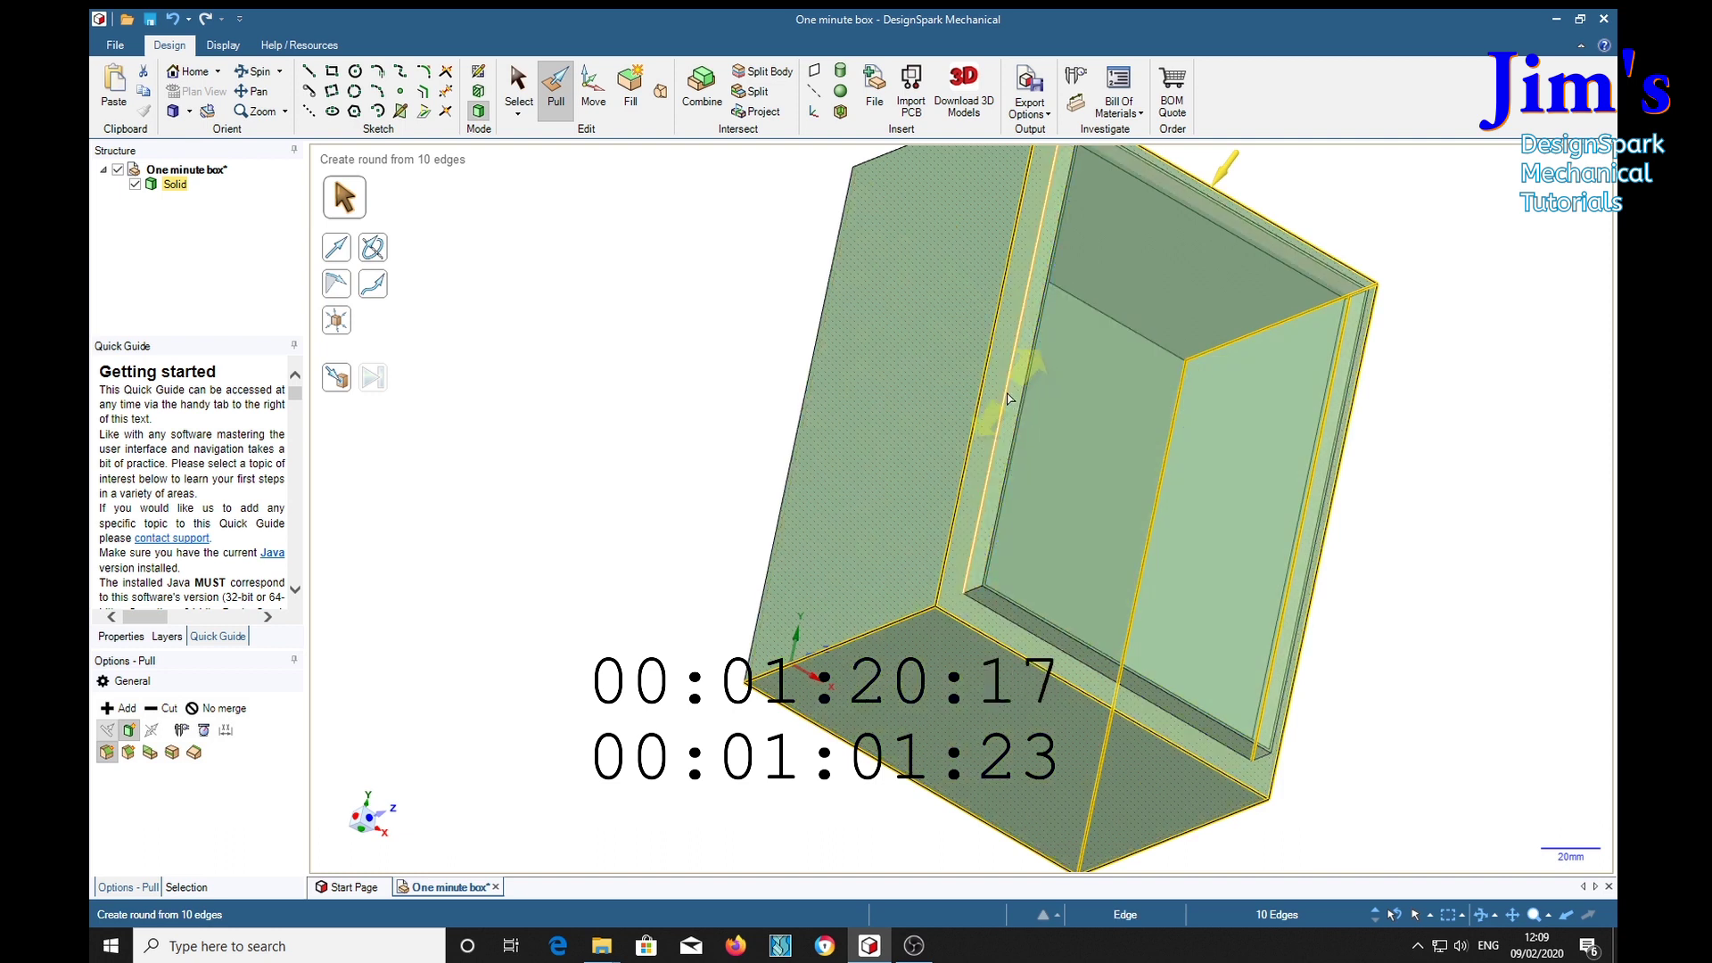
{"action": "left_click", "coordinate": [1084, 661], "text": "ctrl"}
{"action": "middle_click_drag", "start_coordinate": [1414, 276], "coordinate": [1430, 375]}
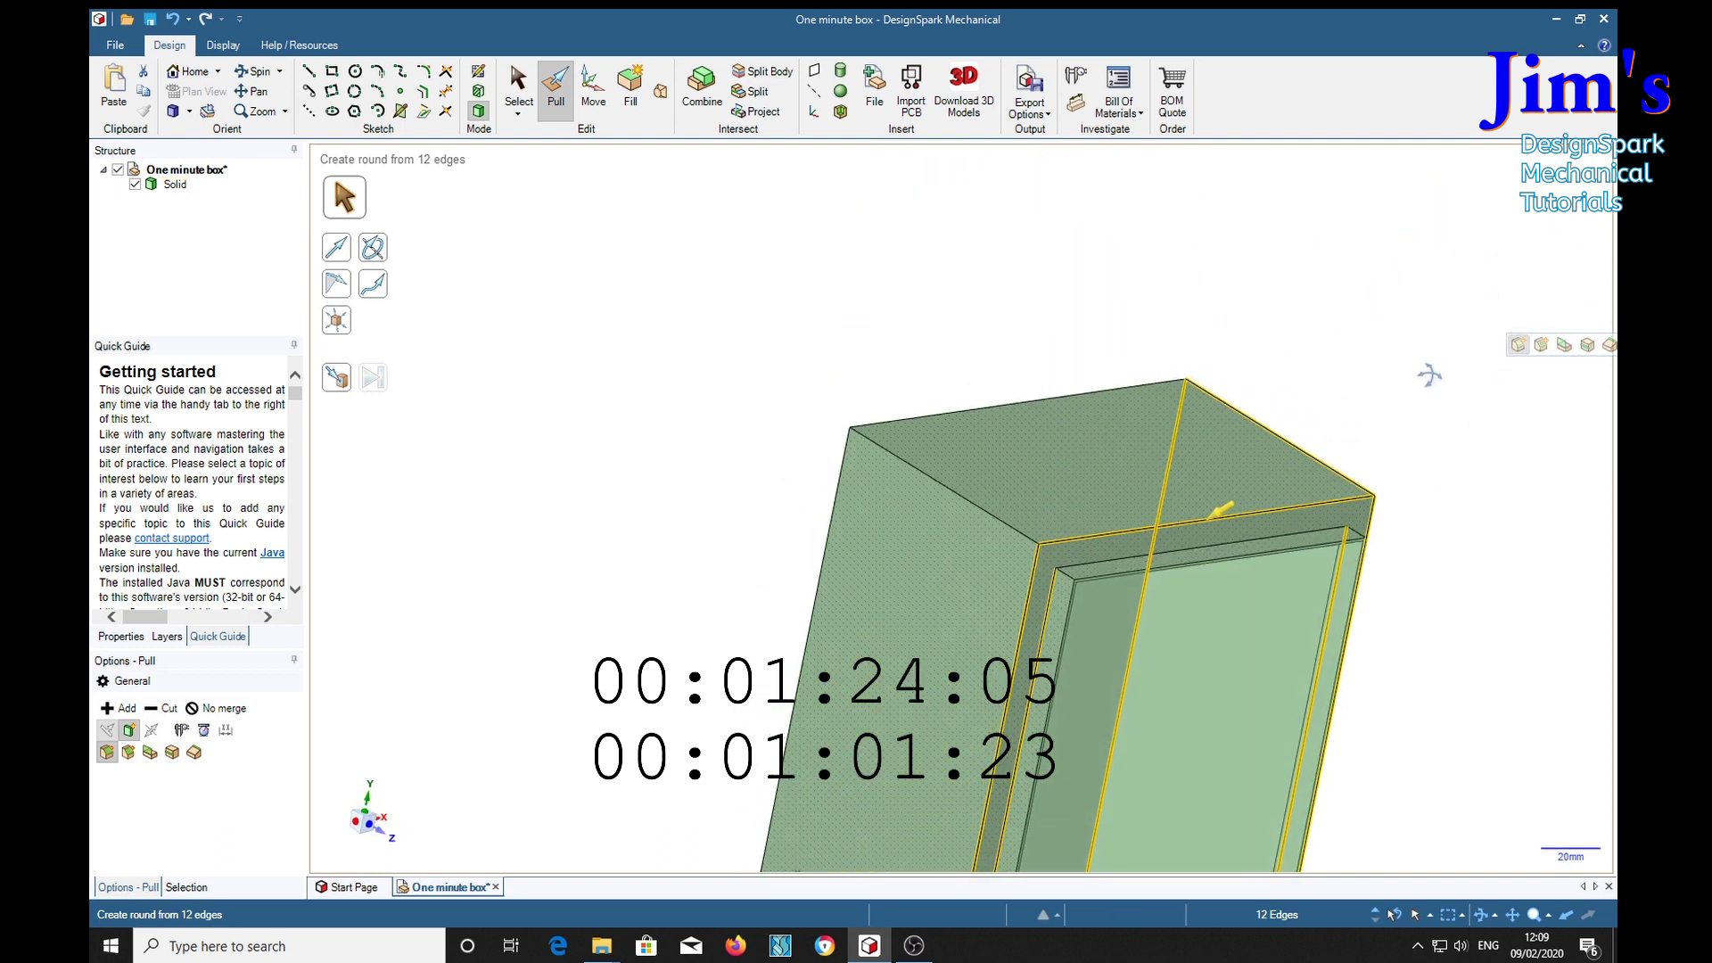
{"action": "left_click", "coordinate": [1259, 540], "text": "ctrl"}
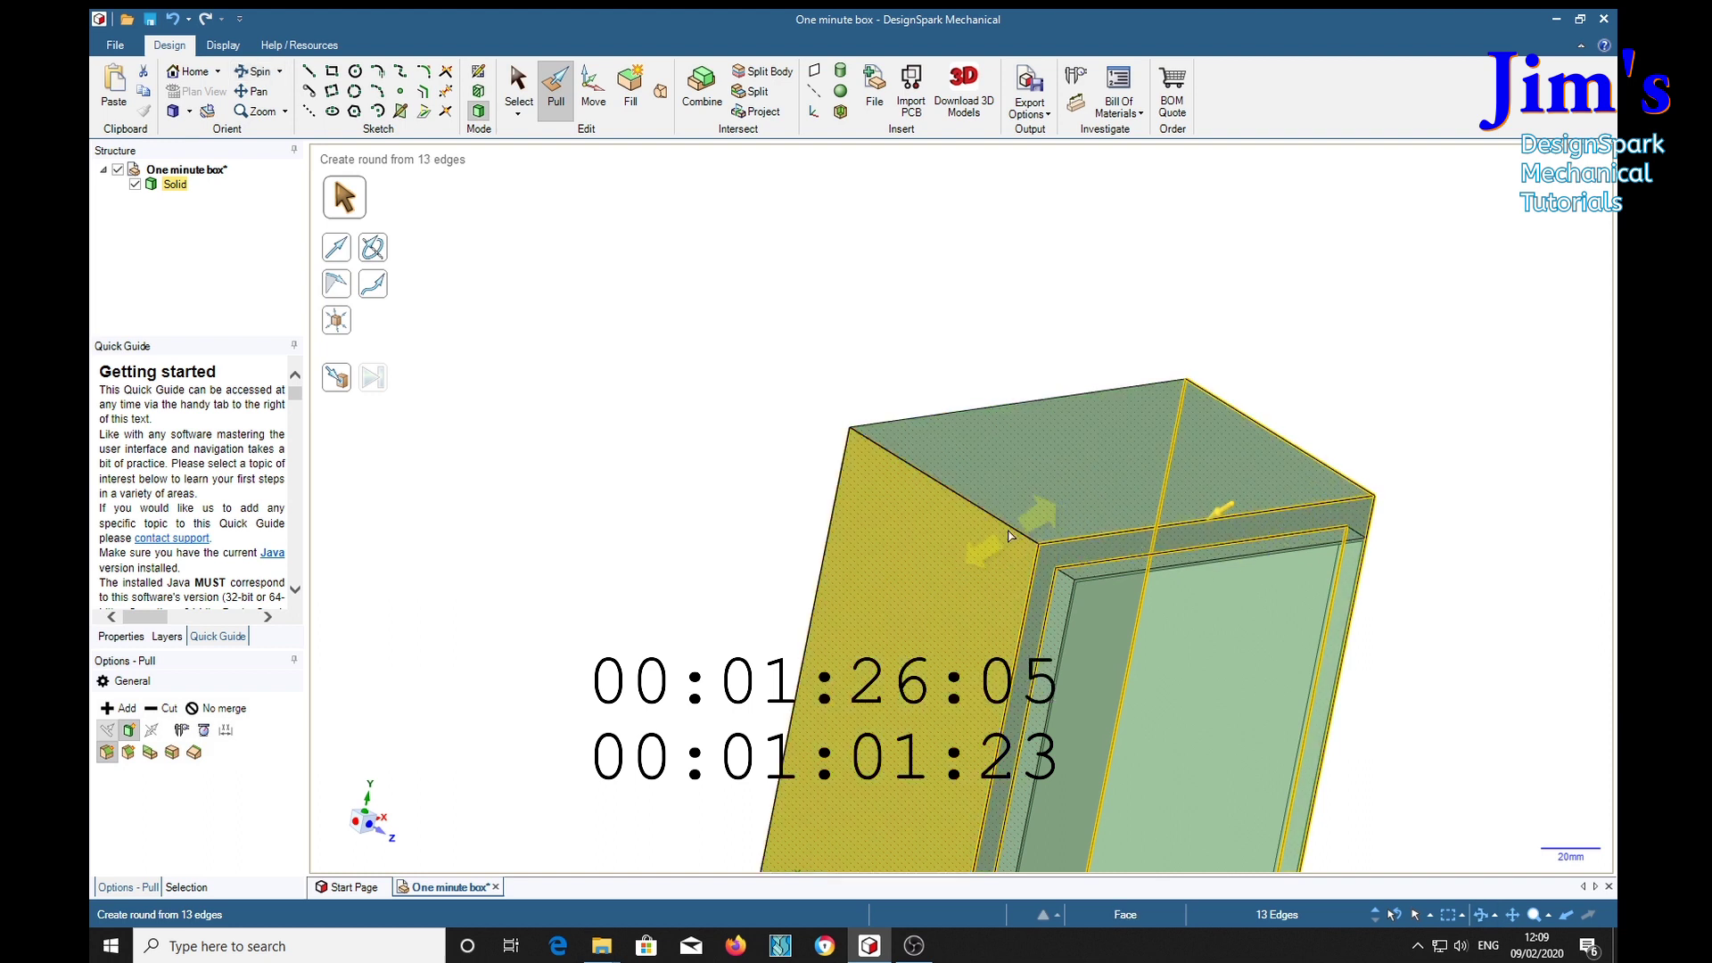
Step: Add the remaining outer edges of the box to the selection and round all selected edges to 2 mm
{"action": "left_click", "coordinate": [988, 516], "text": "ctrl"}
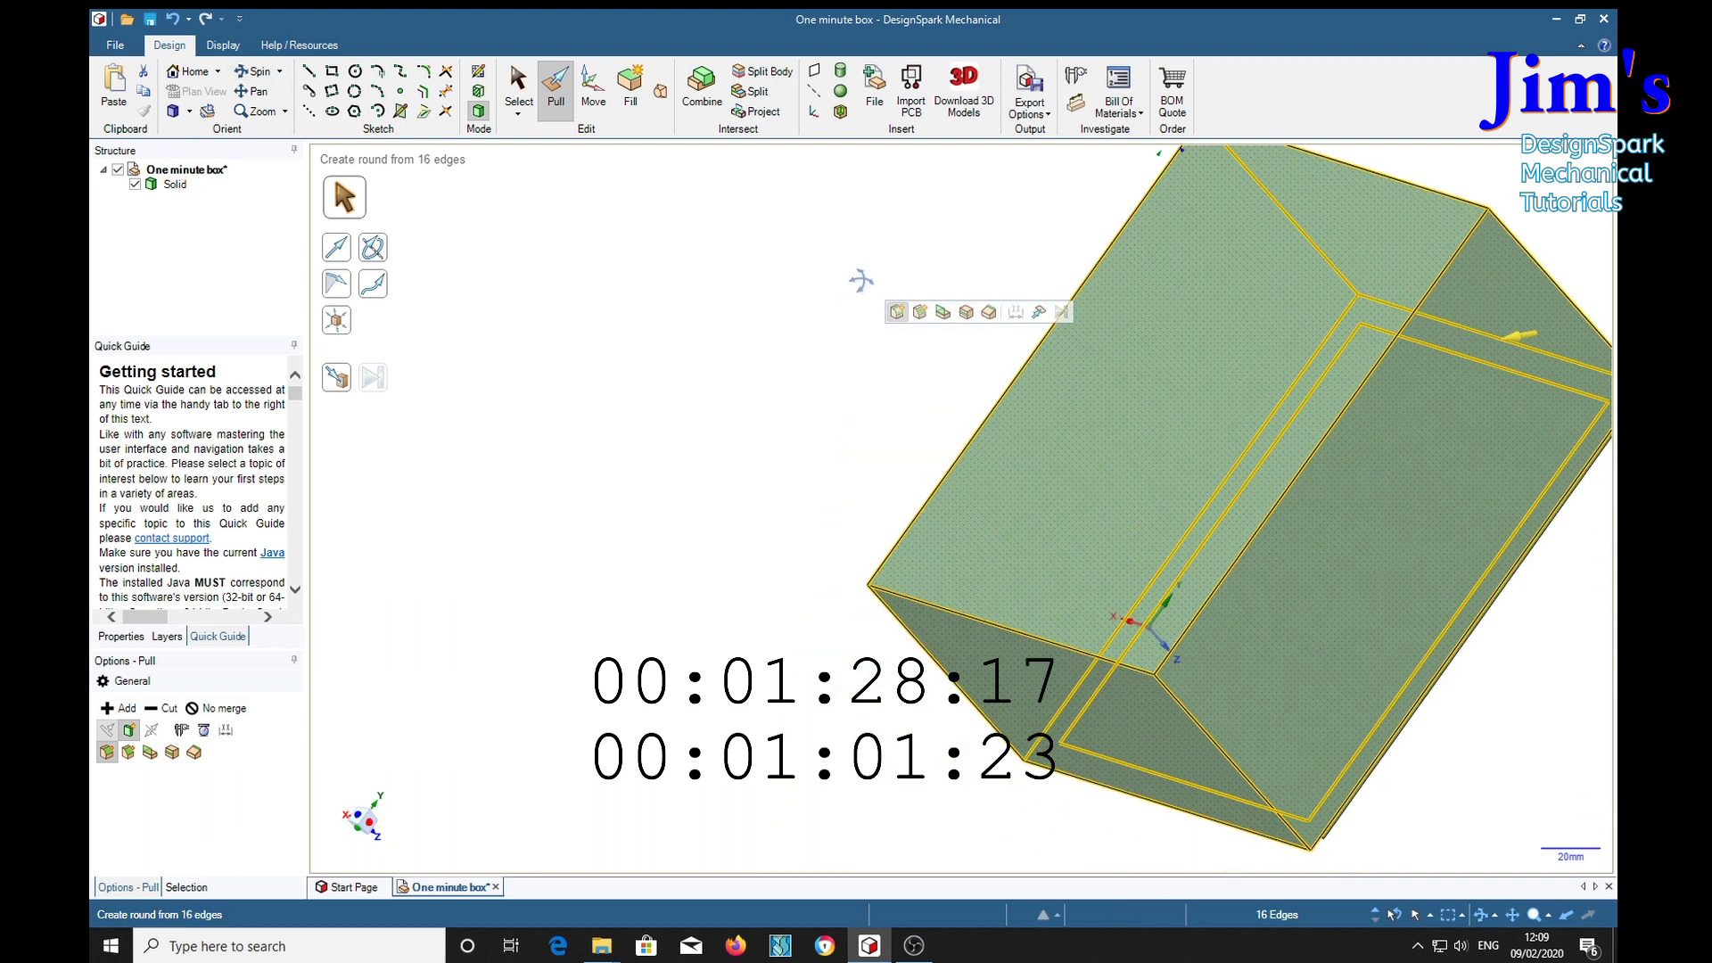
{"action": "middle_click_drag", "start_coordinate": [861, 279], "coordinate": [862, 343]}
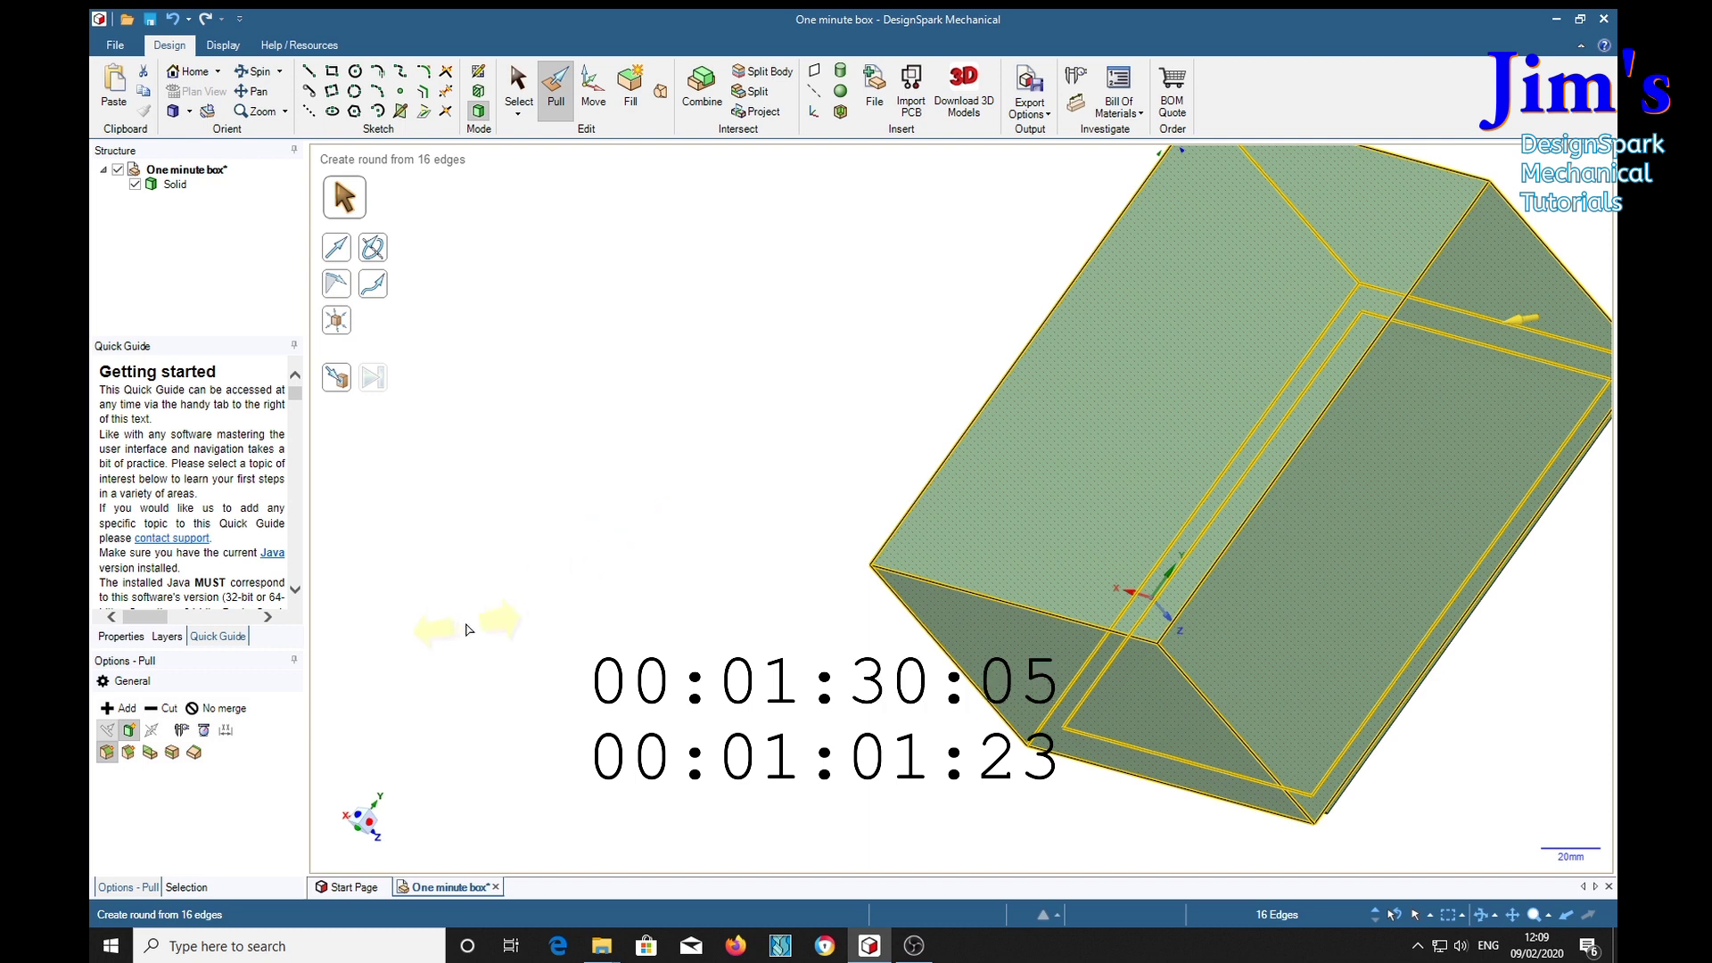
{"action": "left_click", "coordinate": [107, 752]}
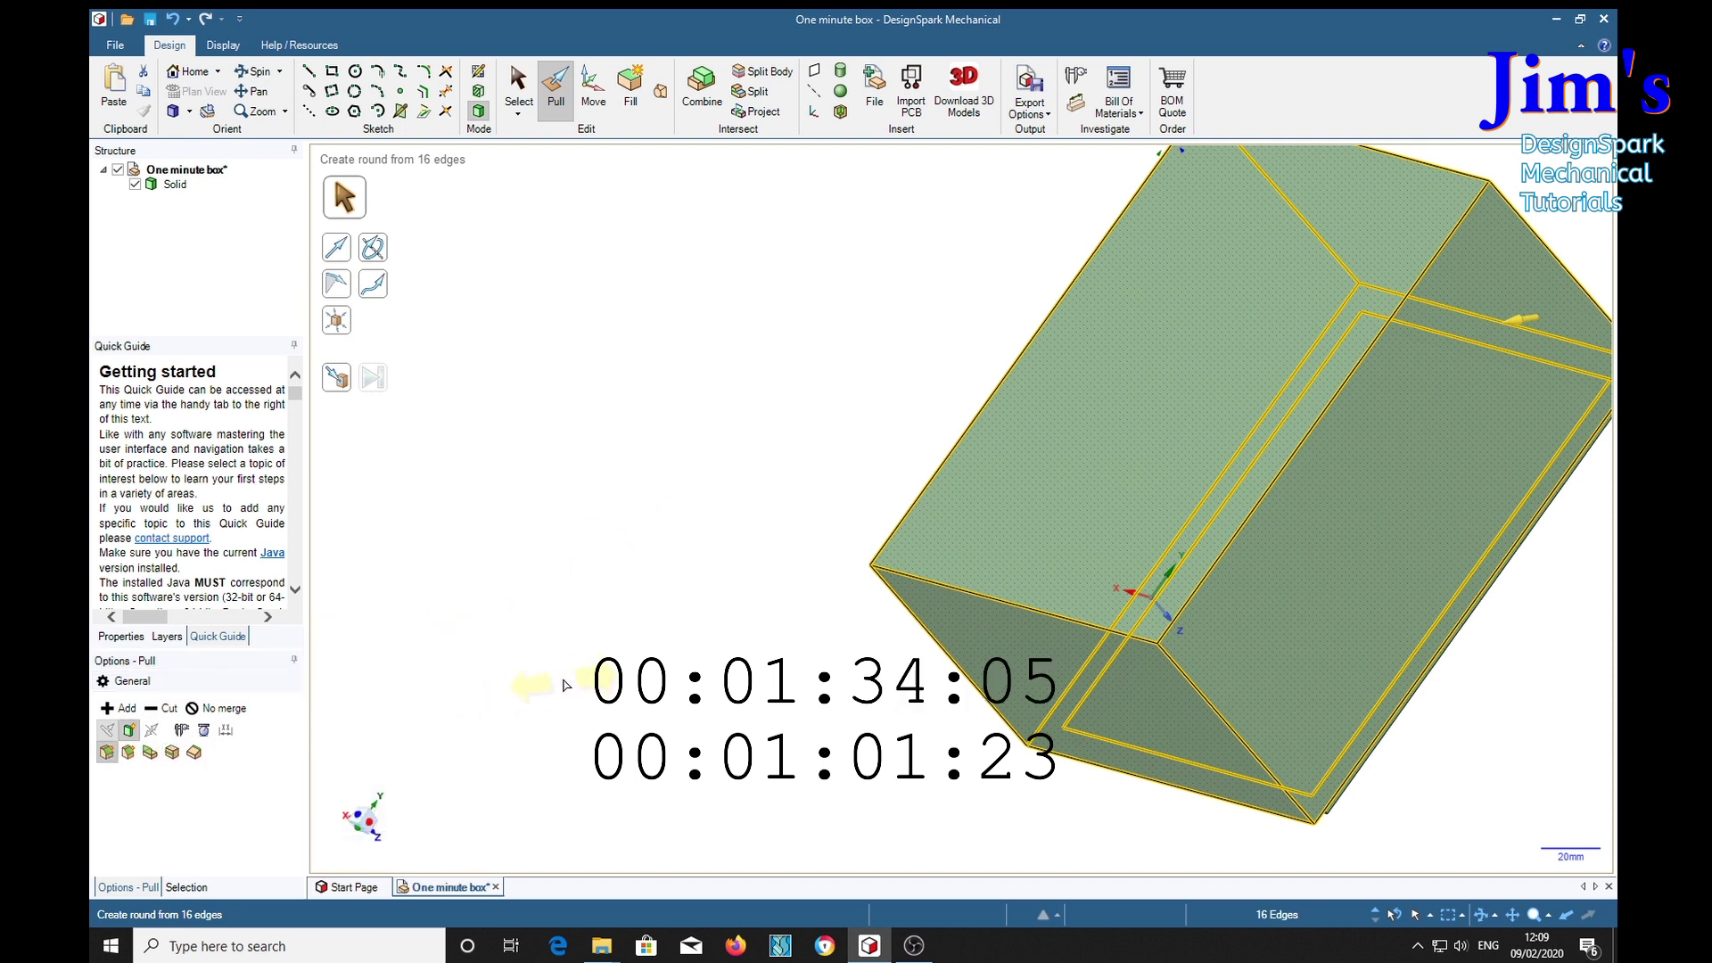
{"action": "type", "text": "2"}
{"action": "key", "text": "Return"}
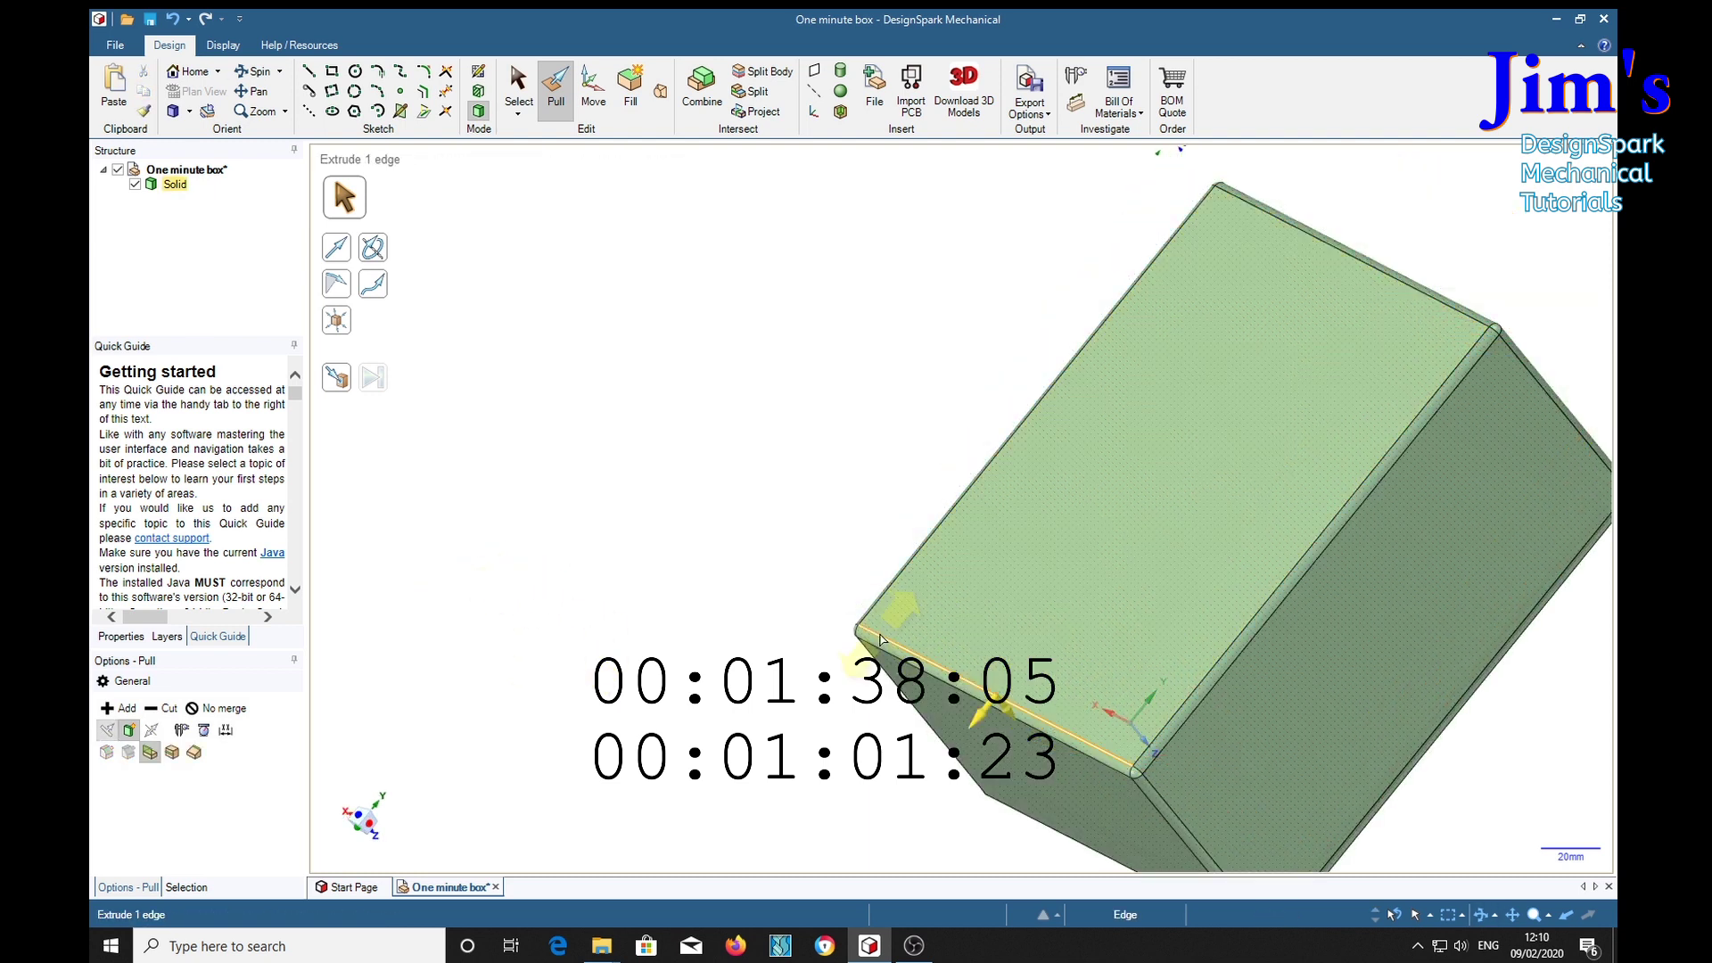
Step: Sketch two perpendicular construction lines from the centre of the box's underside, about 43 mm horizontally and 58 mm vertically
{"action": "key", "text": "c"}
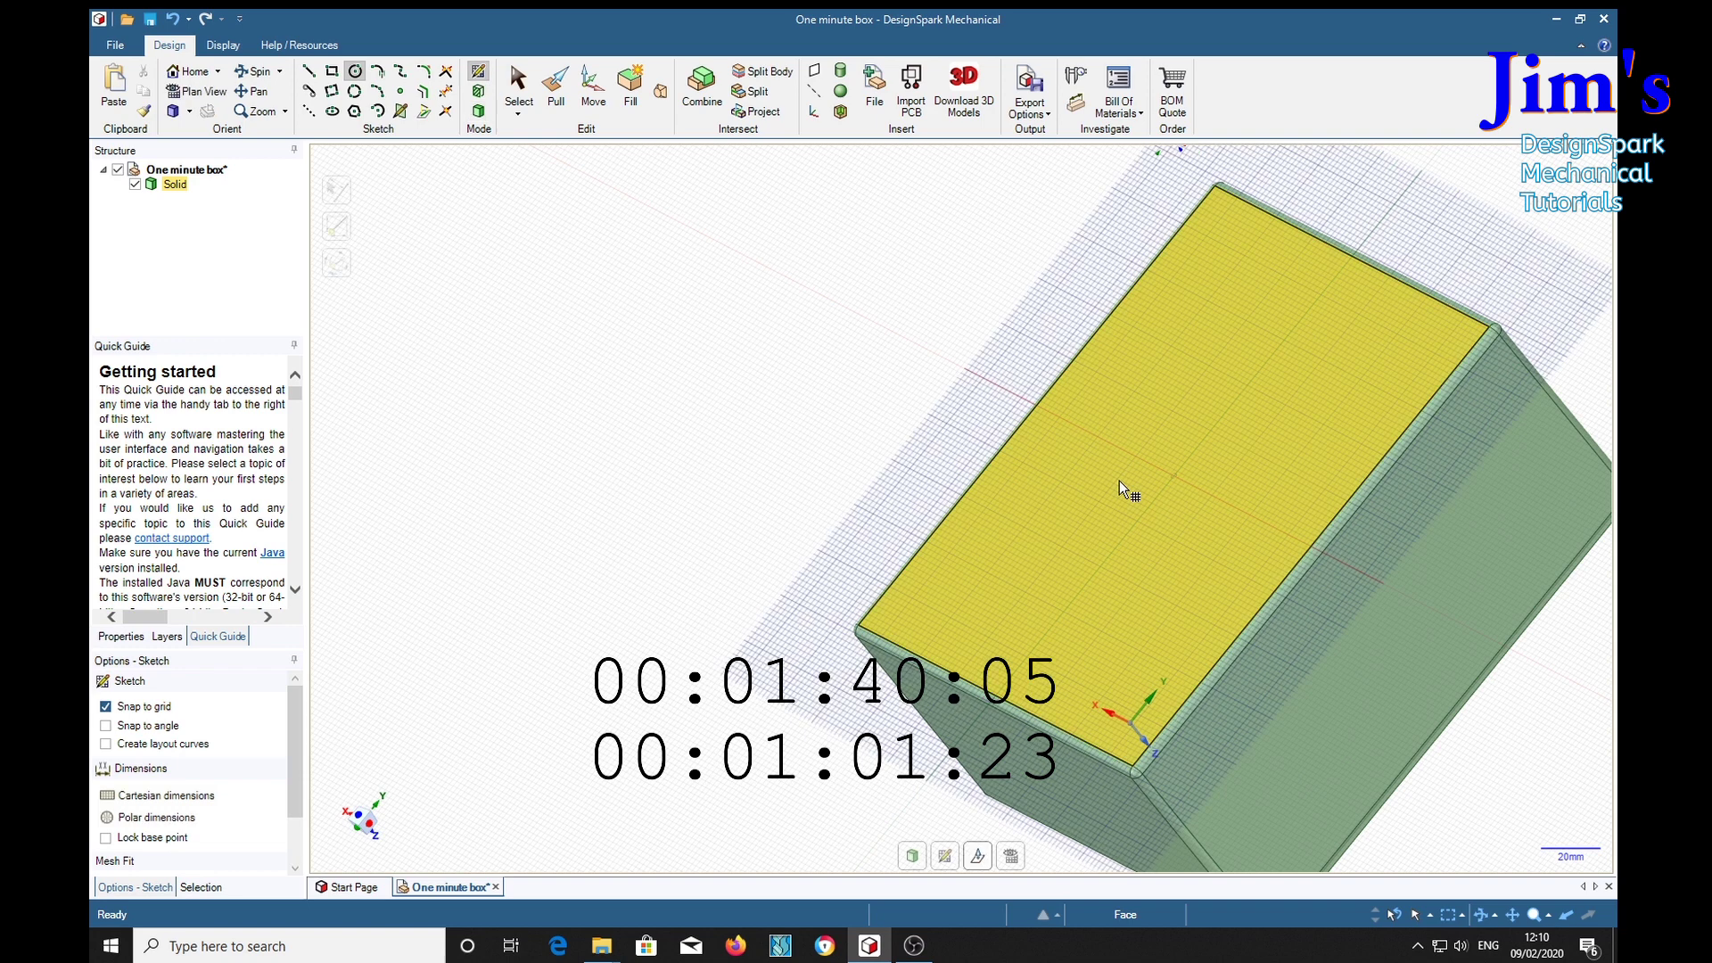
{"action": "left_click", "coordinate": [1121, 489]}
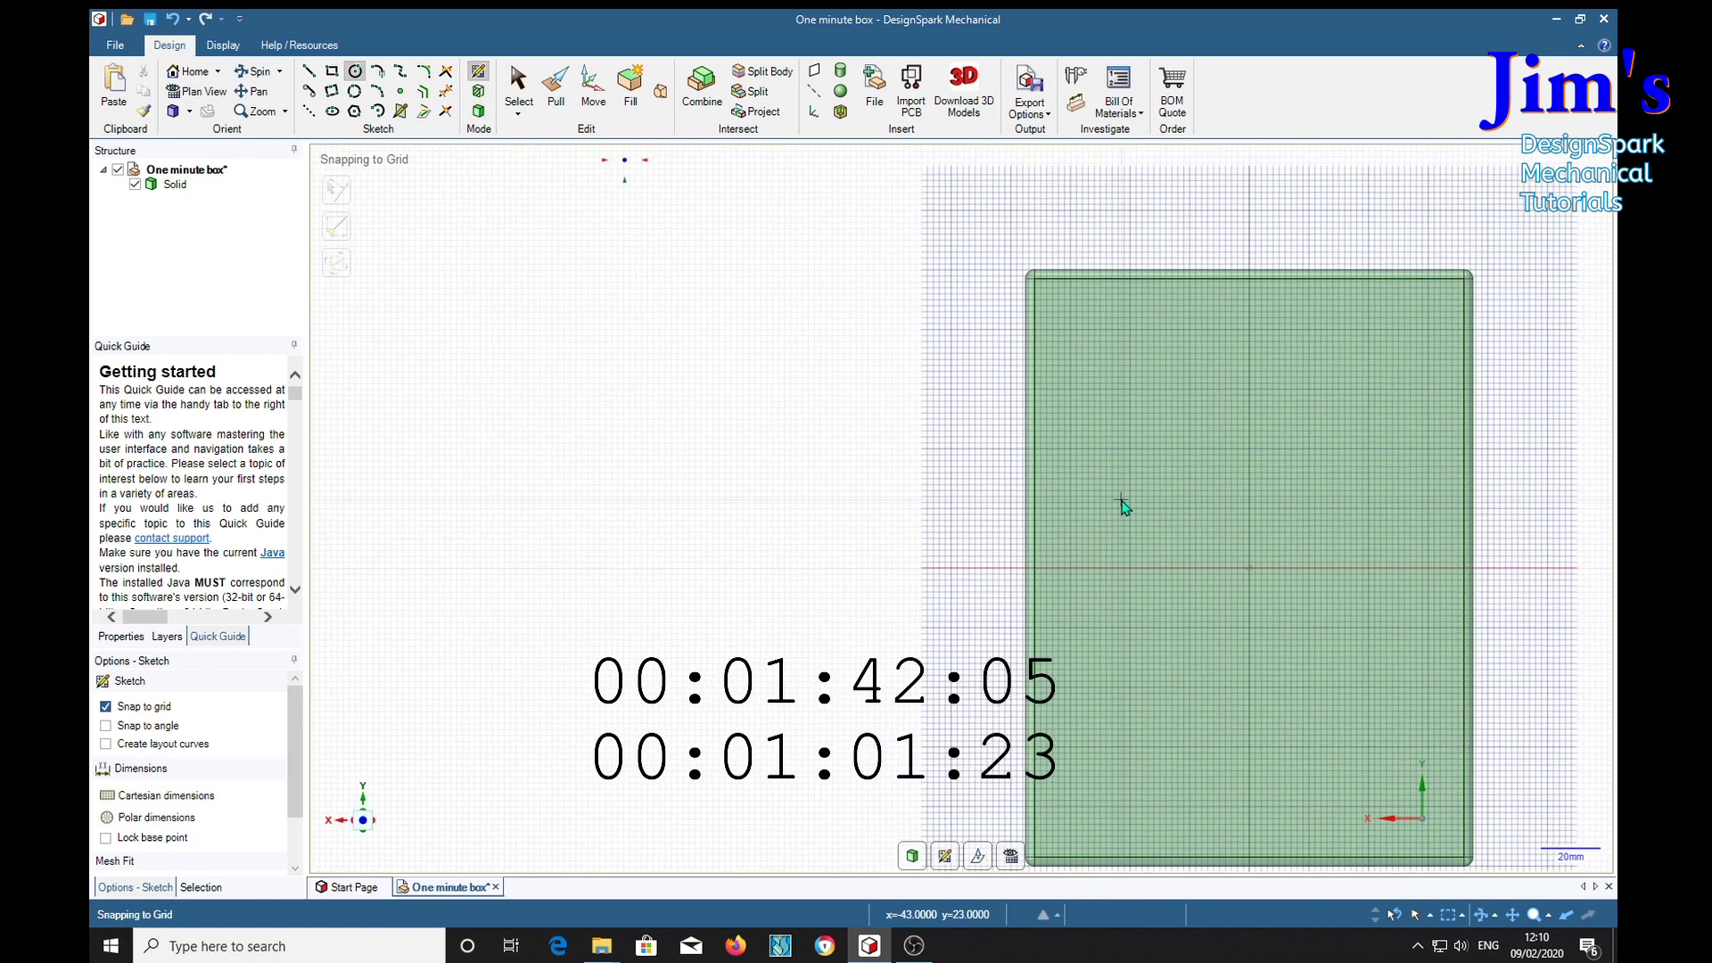
{"action": "key", "text": "l"}
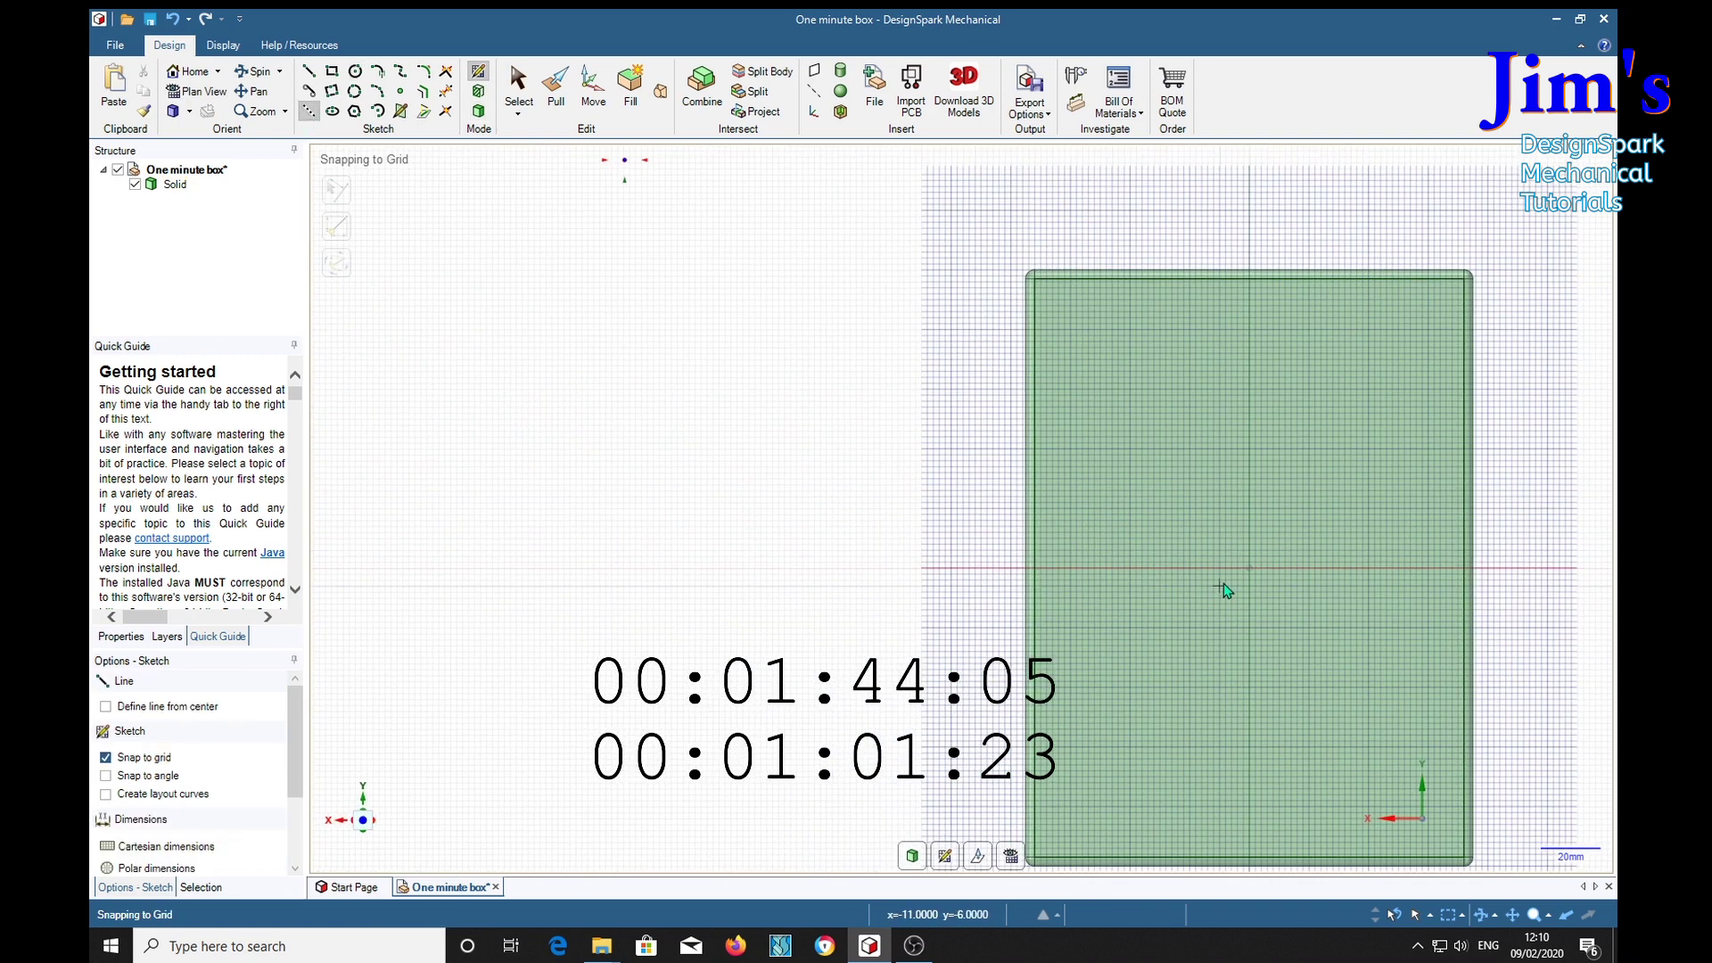
{"action": "left_click", "coordinate": [1248, 568]}
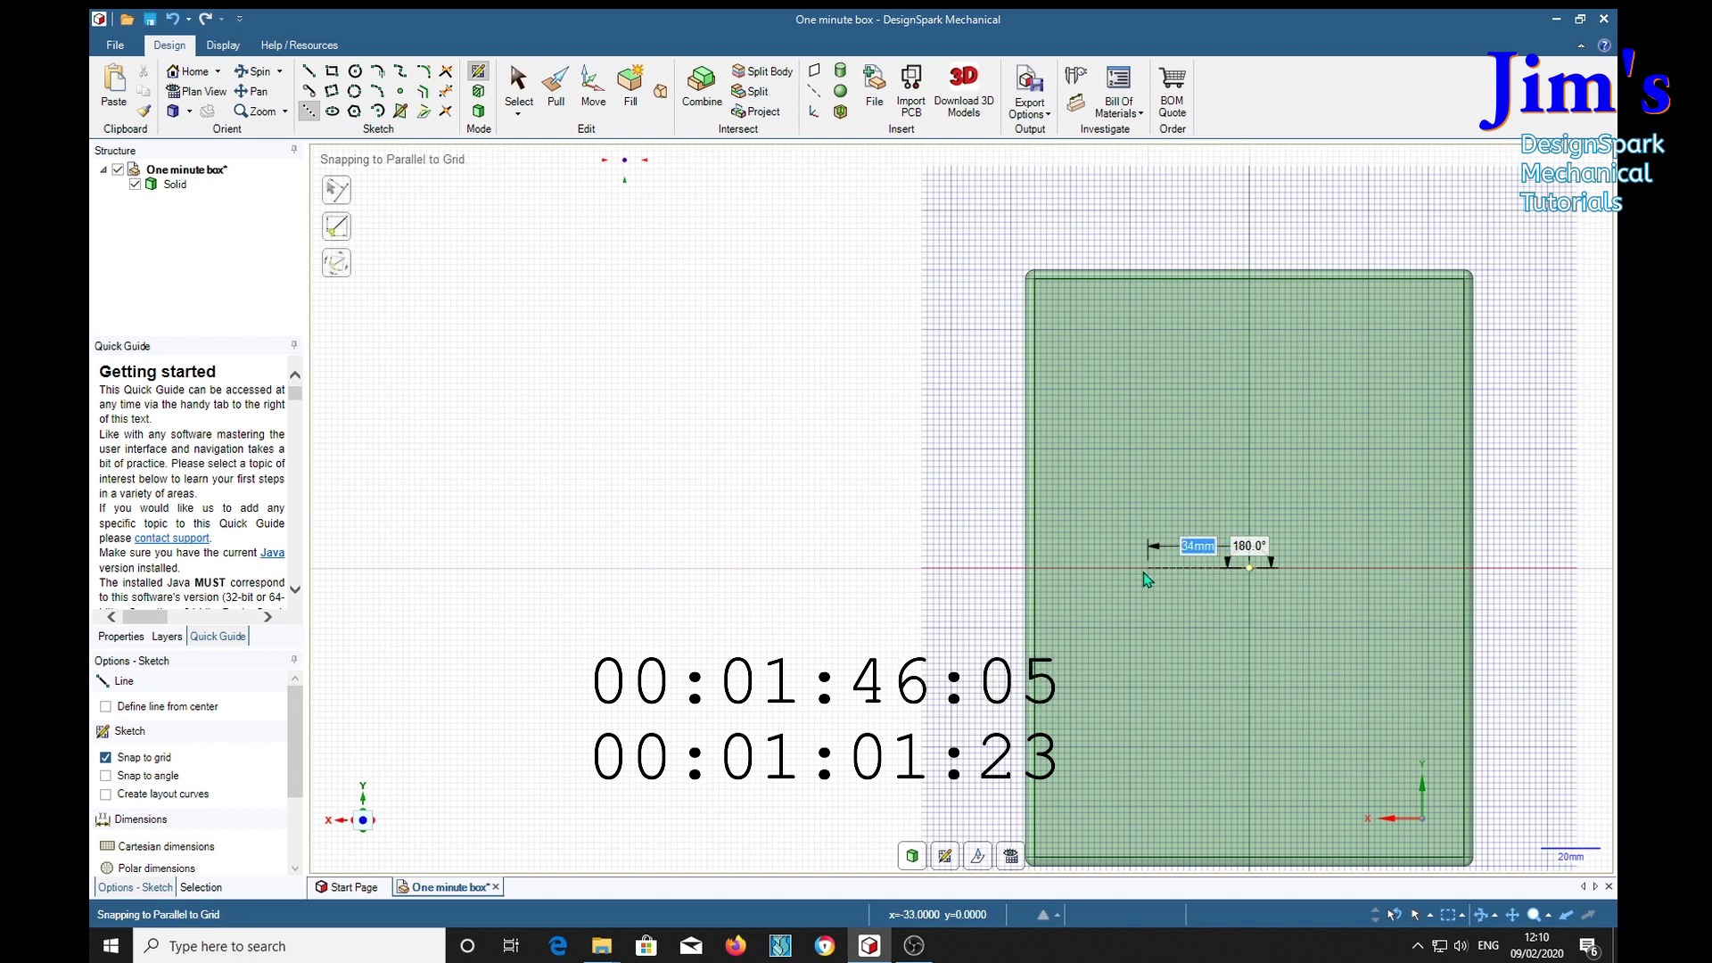
{"action": "left_click", "coordinate": [1126, 581]}
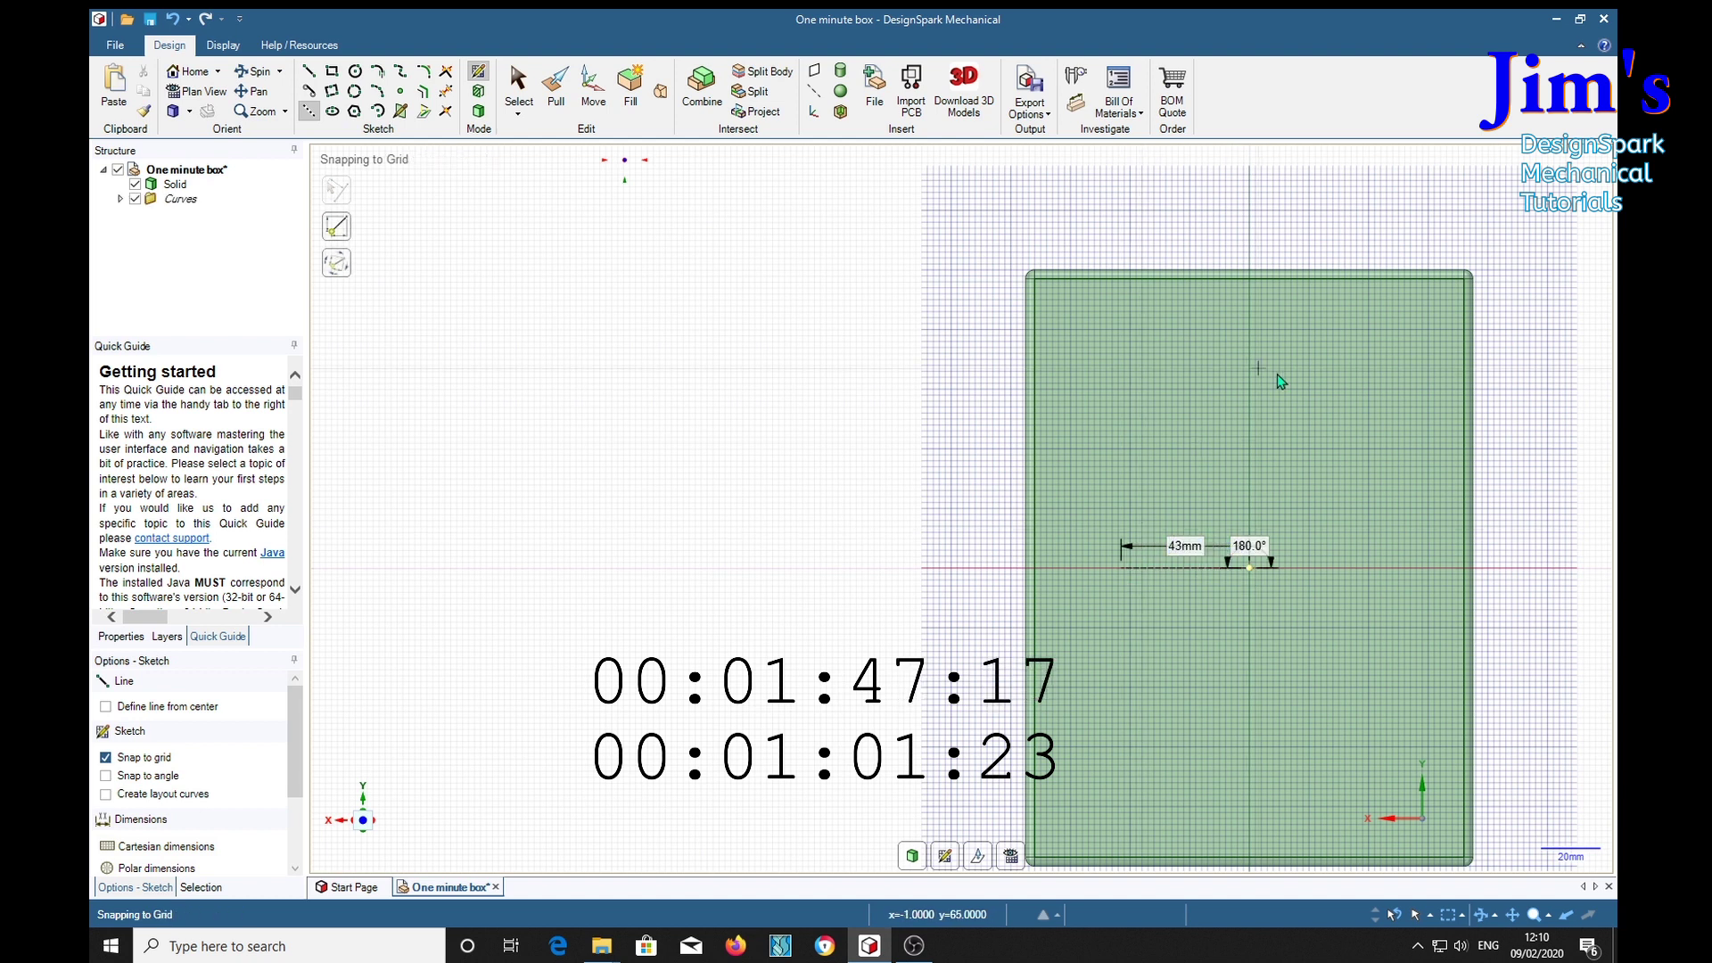
{"action": "left_click", "coordinate": [1250, 571]}
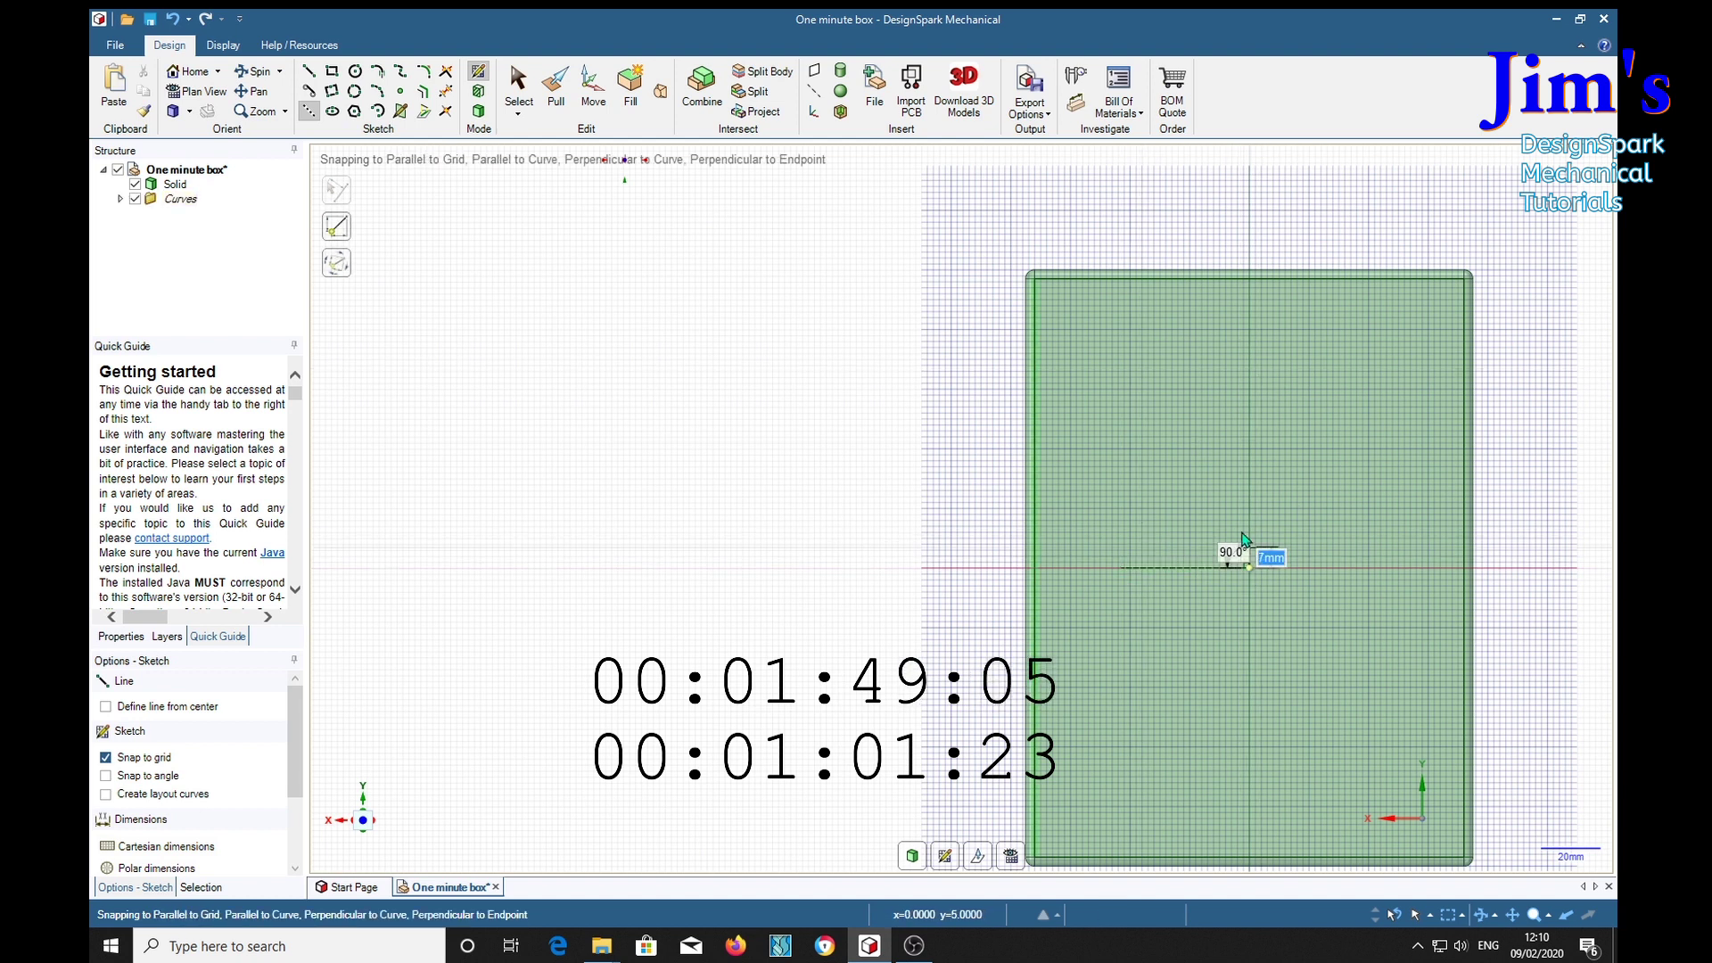
{"action": "left_click", "coordinate": [1252, 415]}
Step: Set both construction lines, the vertical and the horizontal one, as mirror lines for the sketch
{"action": "right_click", "coordinate": [1252, 415]}
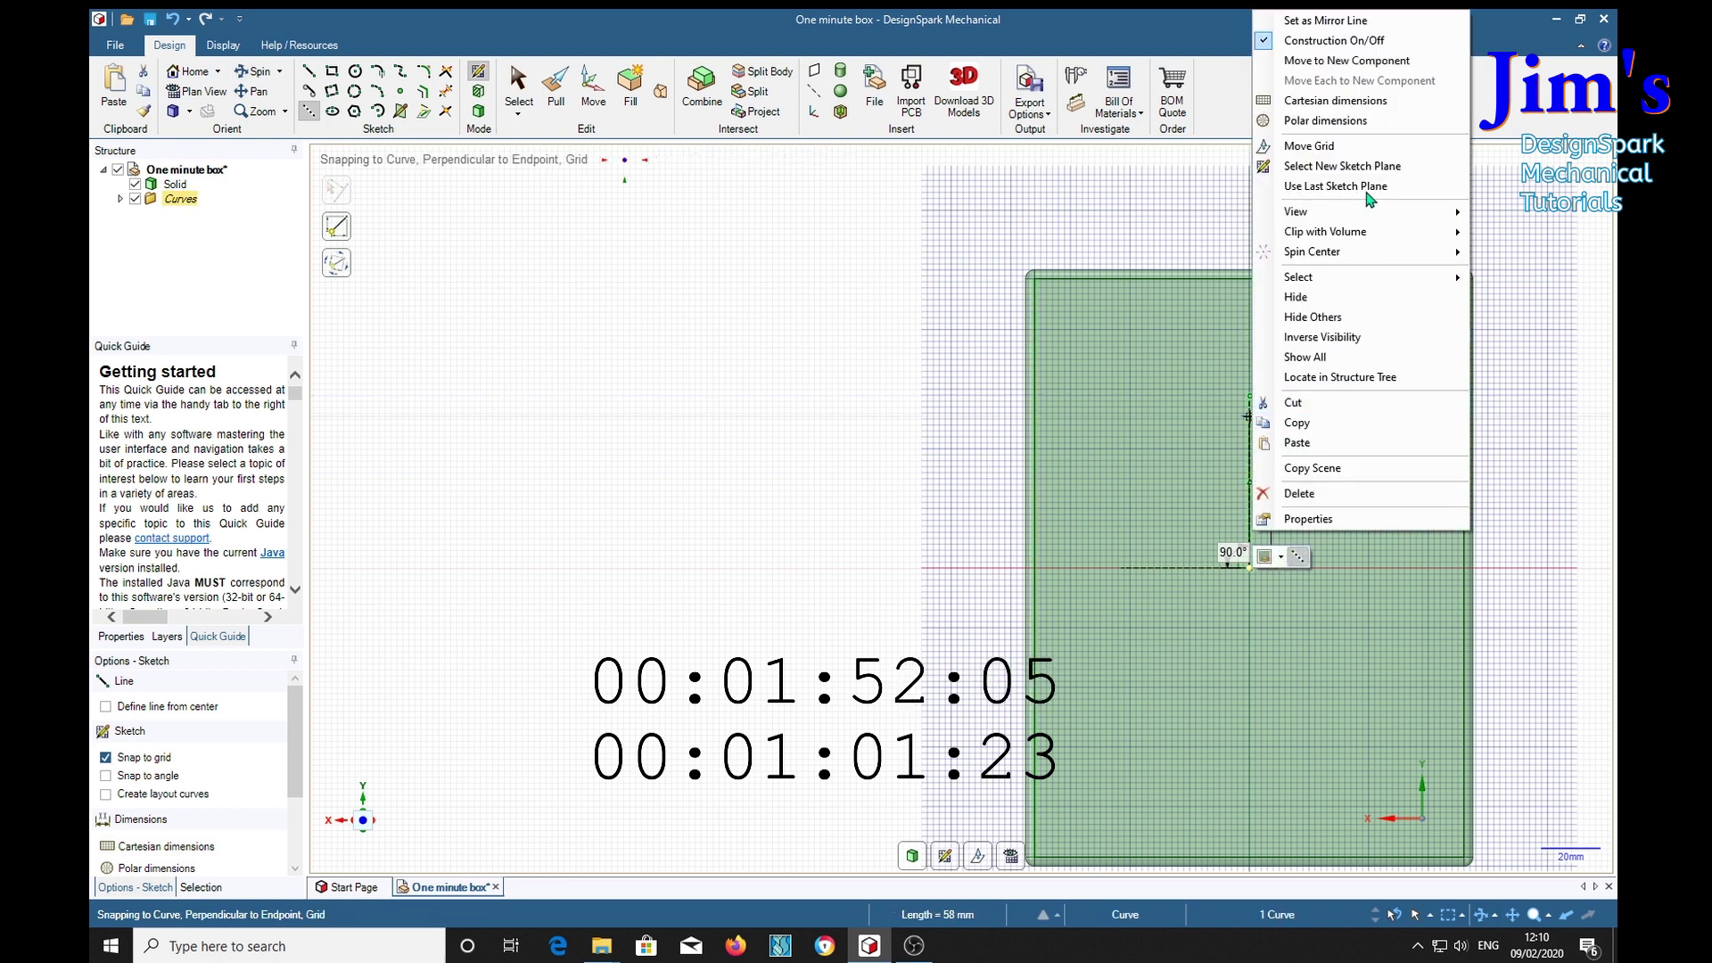
{"action": "left_click", "coordinate": [1326, 20]}
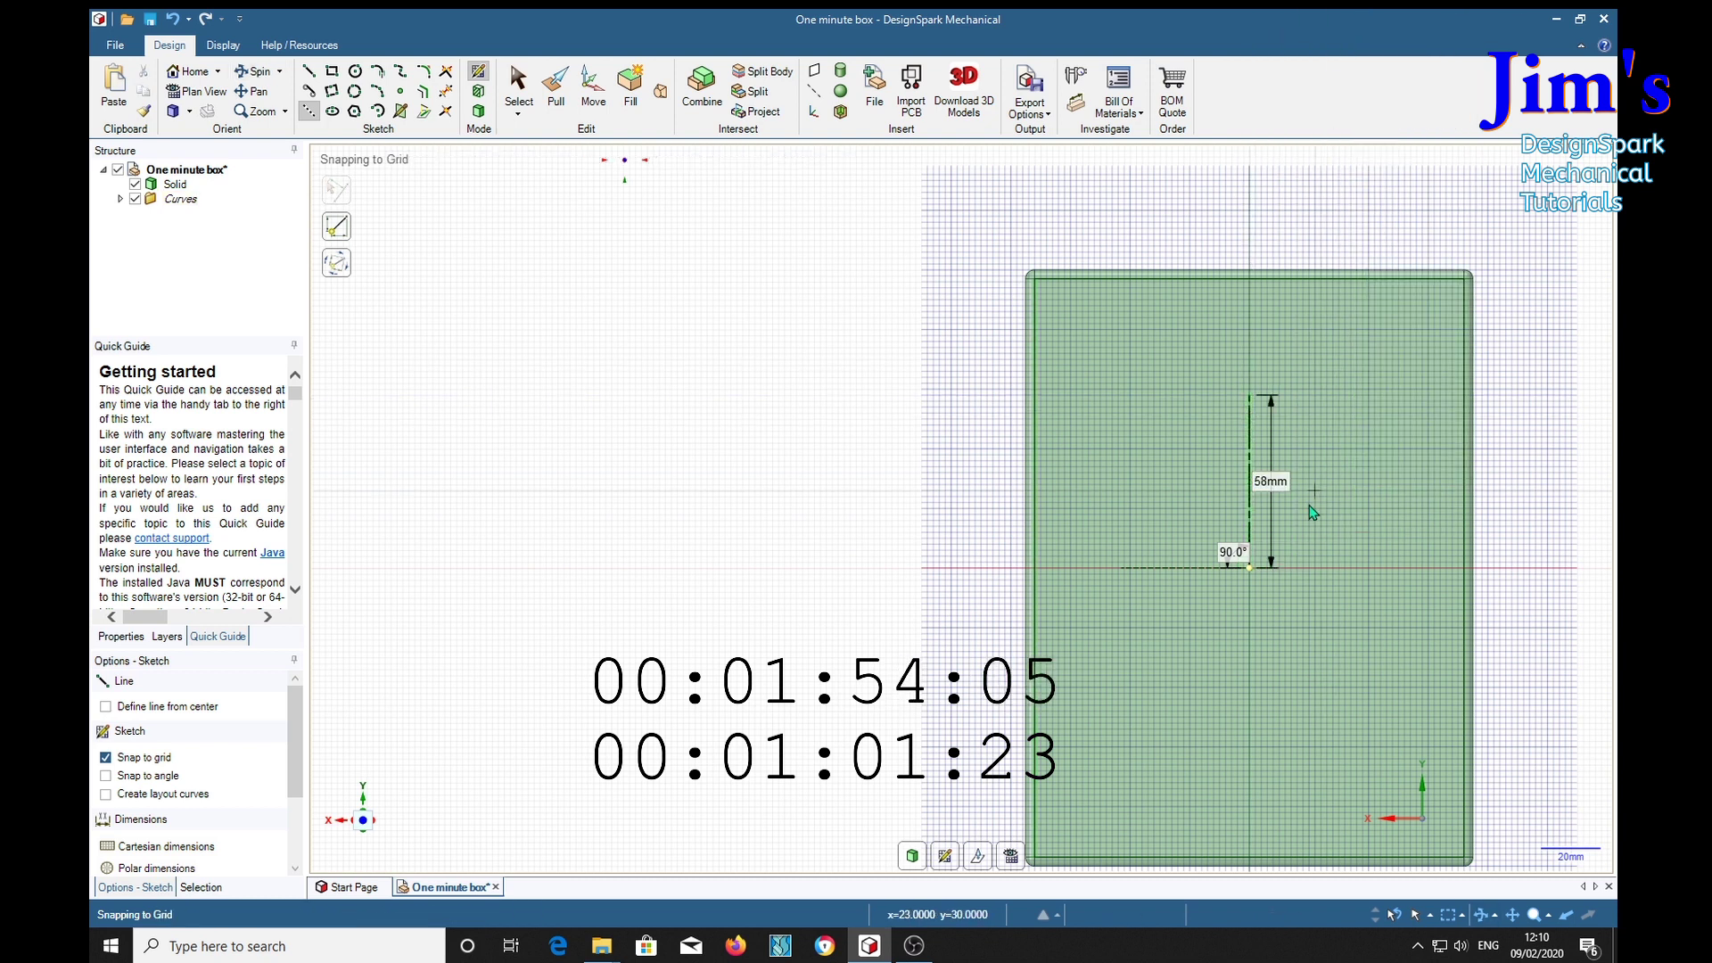
{"action": "right_click", "coordinate": [1160, 568]}
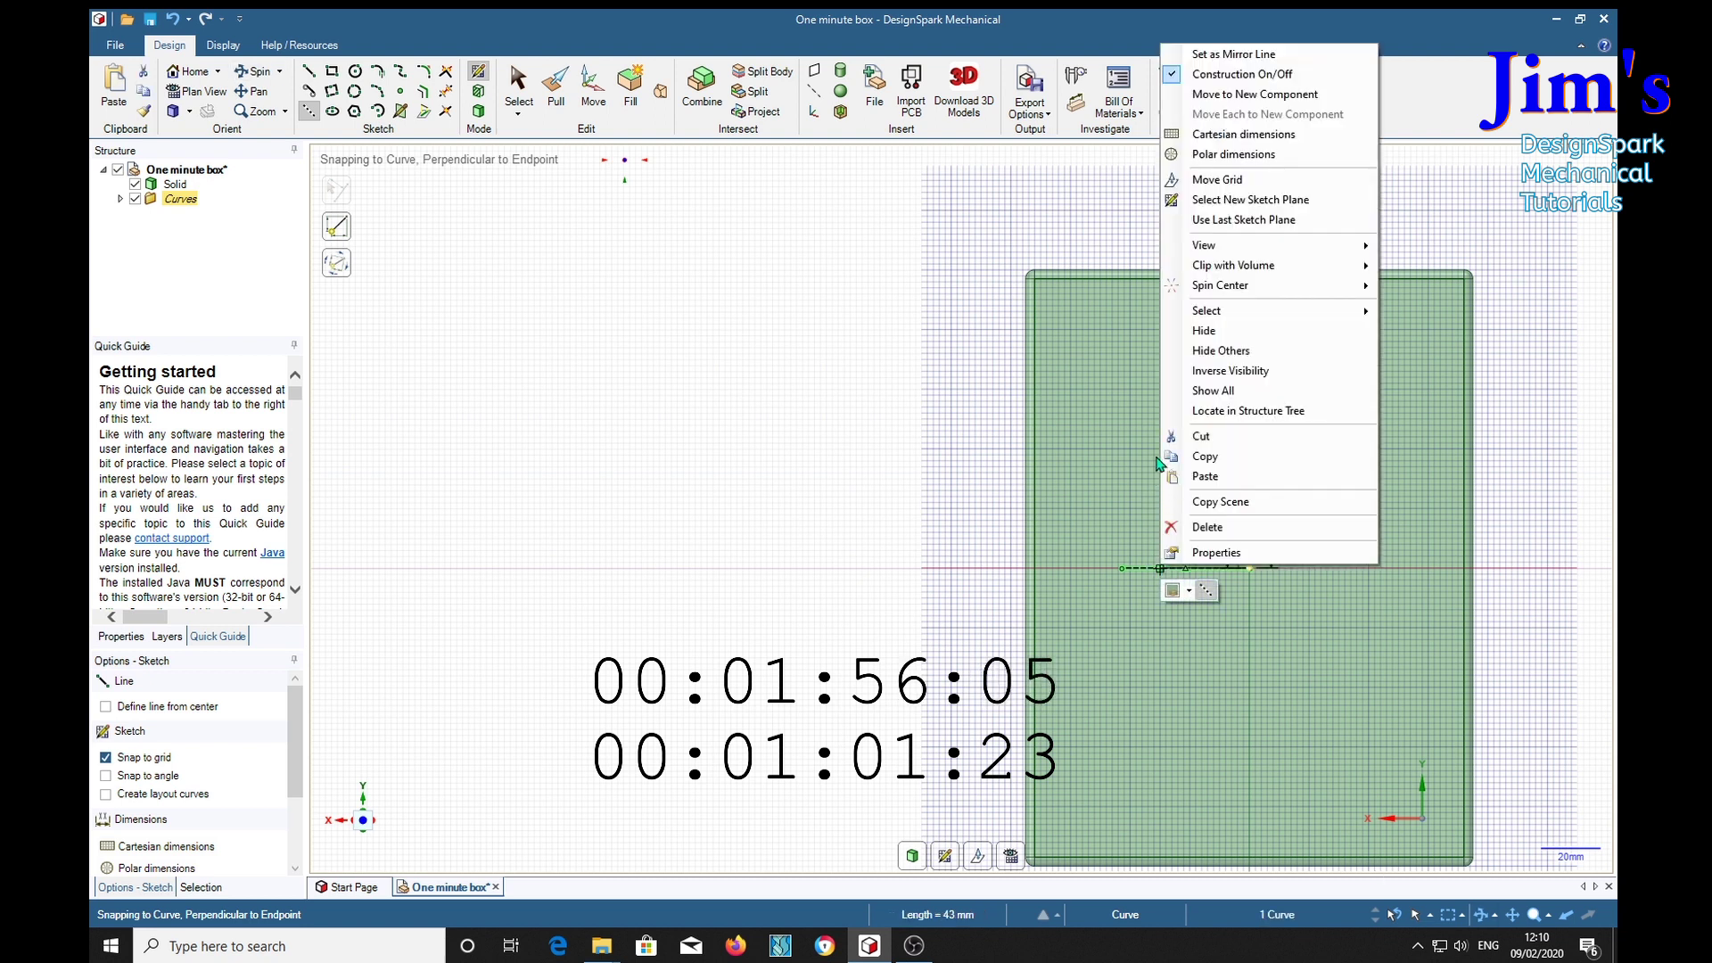
{"action": "left_click", "coordinate": [1199, 57]}
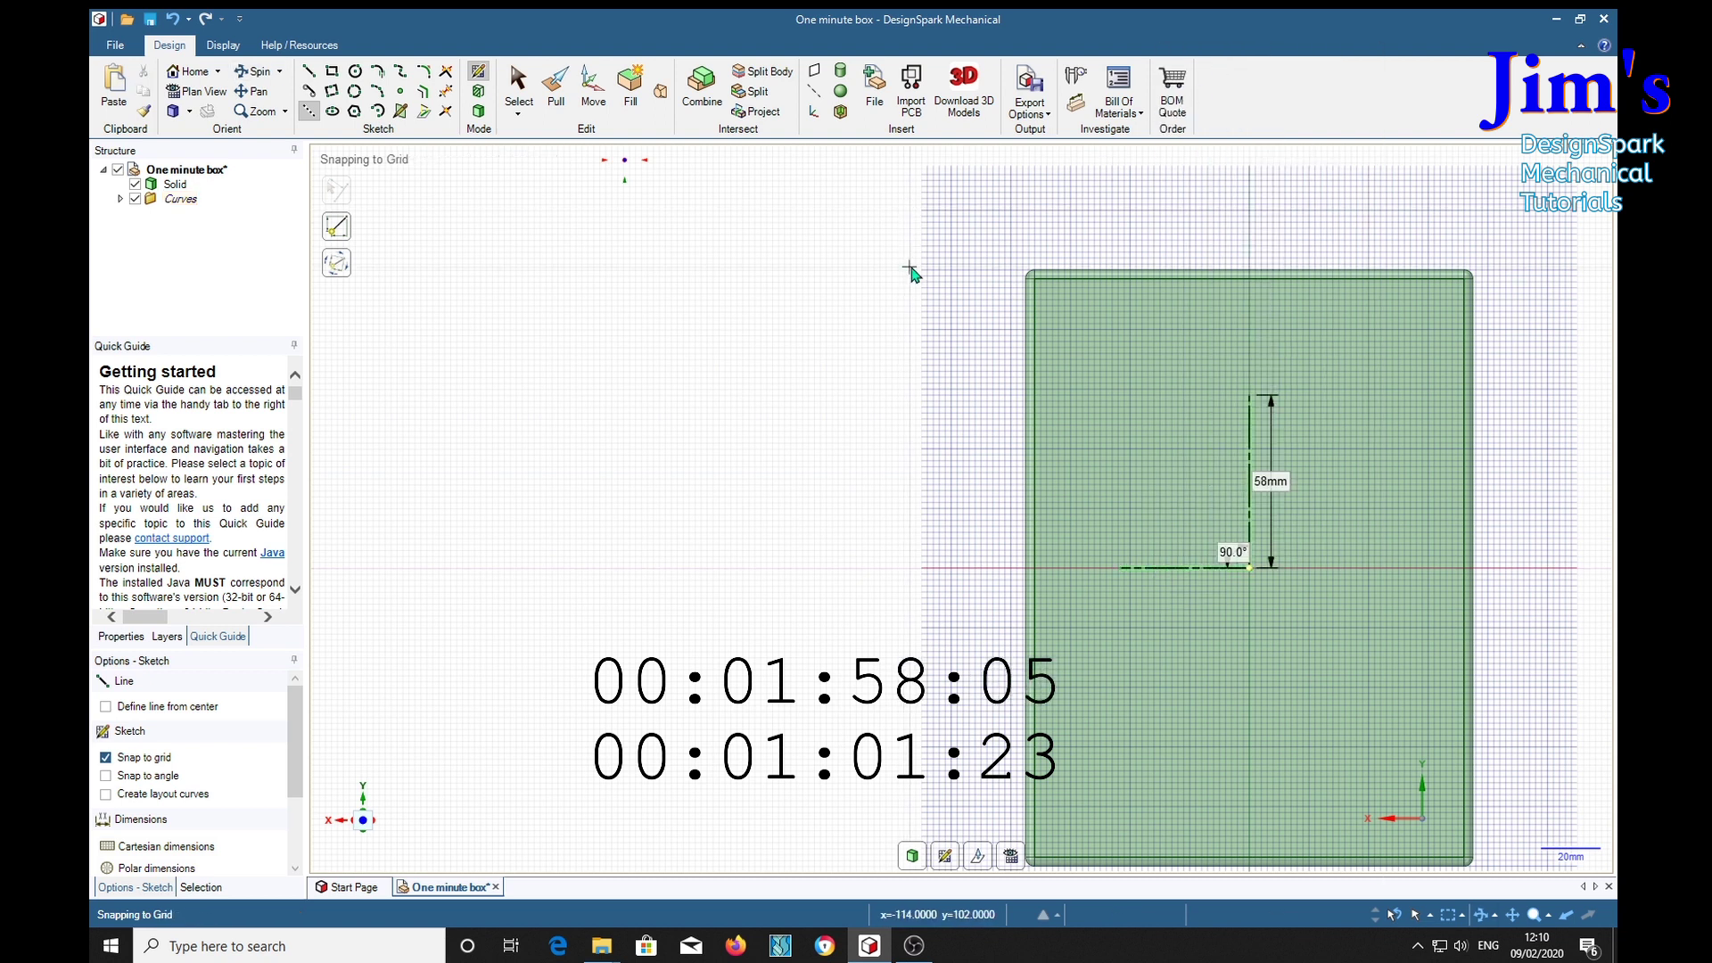
Step: Draw a 10 mm diameter circle near the underside's upper-left corner, mirrored to the other three corners
{"action": "left_click", "coordinate": [355, 72]}
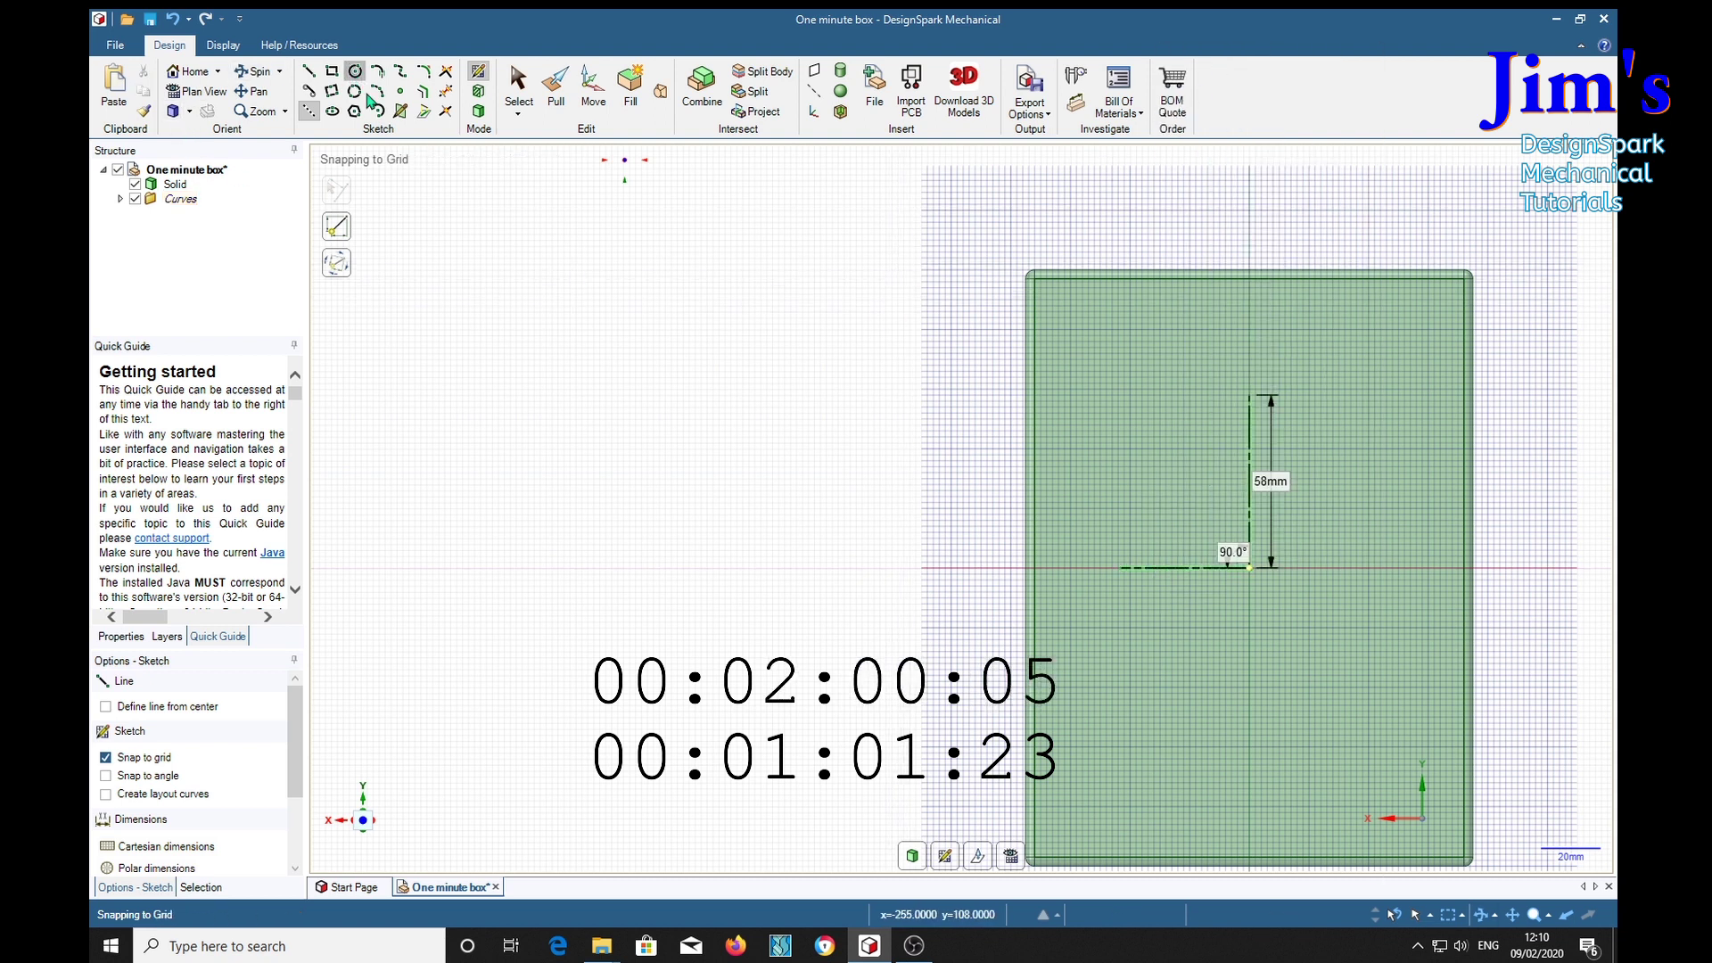
{"action": "left_click", "coordinate": [1086, 327]}
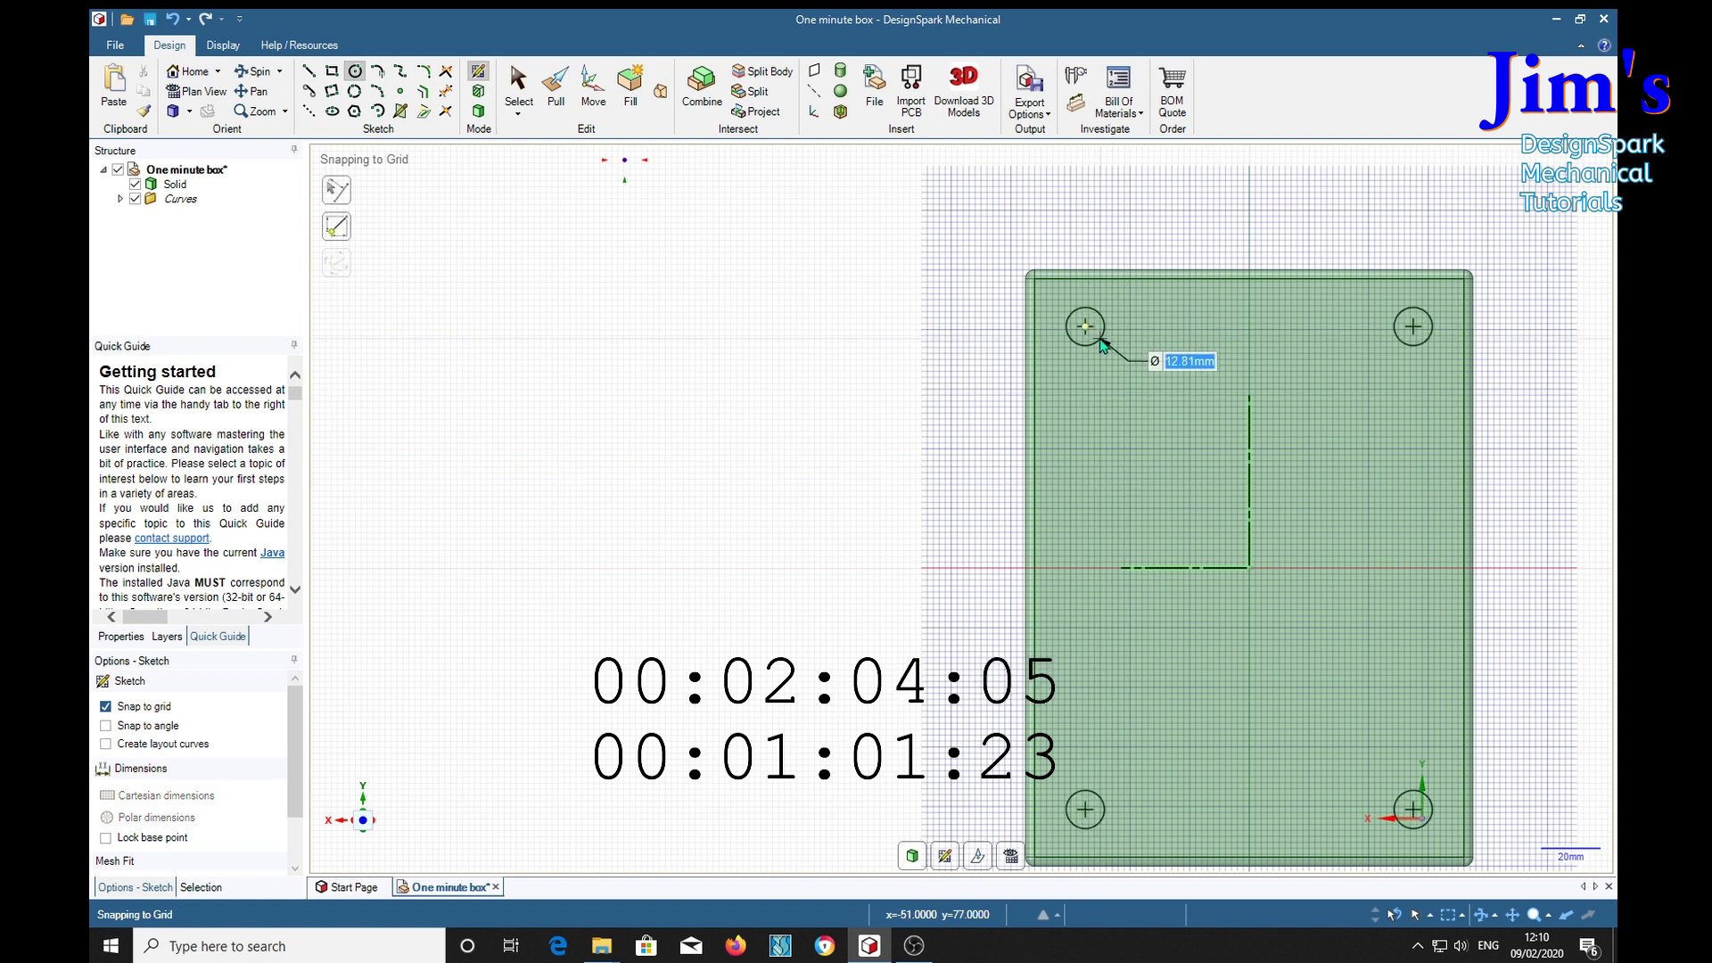
{"action": "left_click", "coordinate": [1099, 342]}
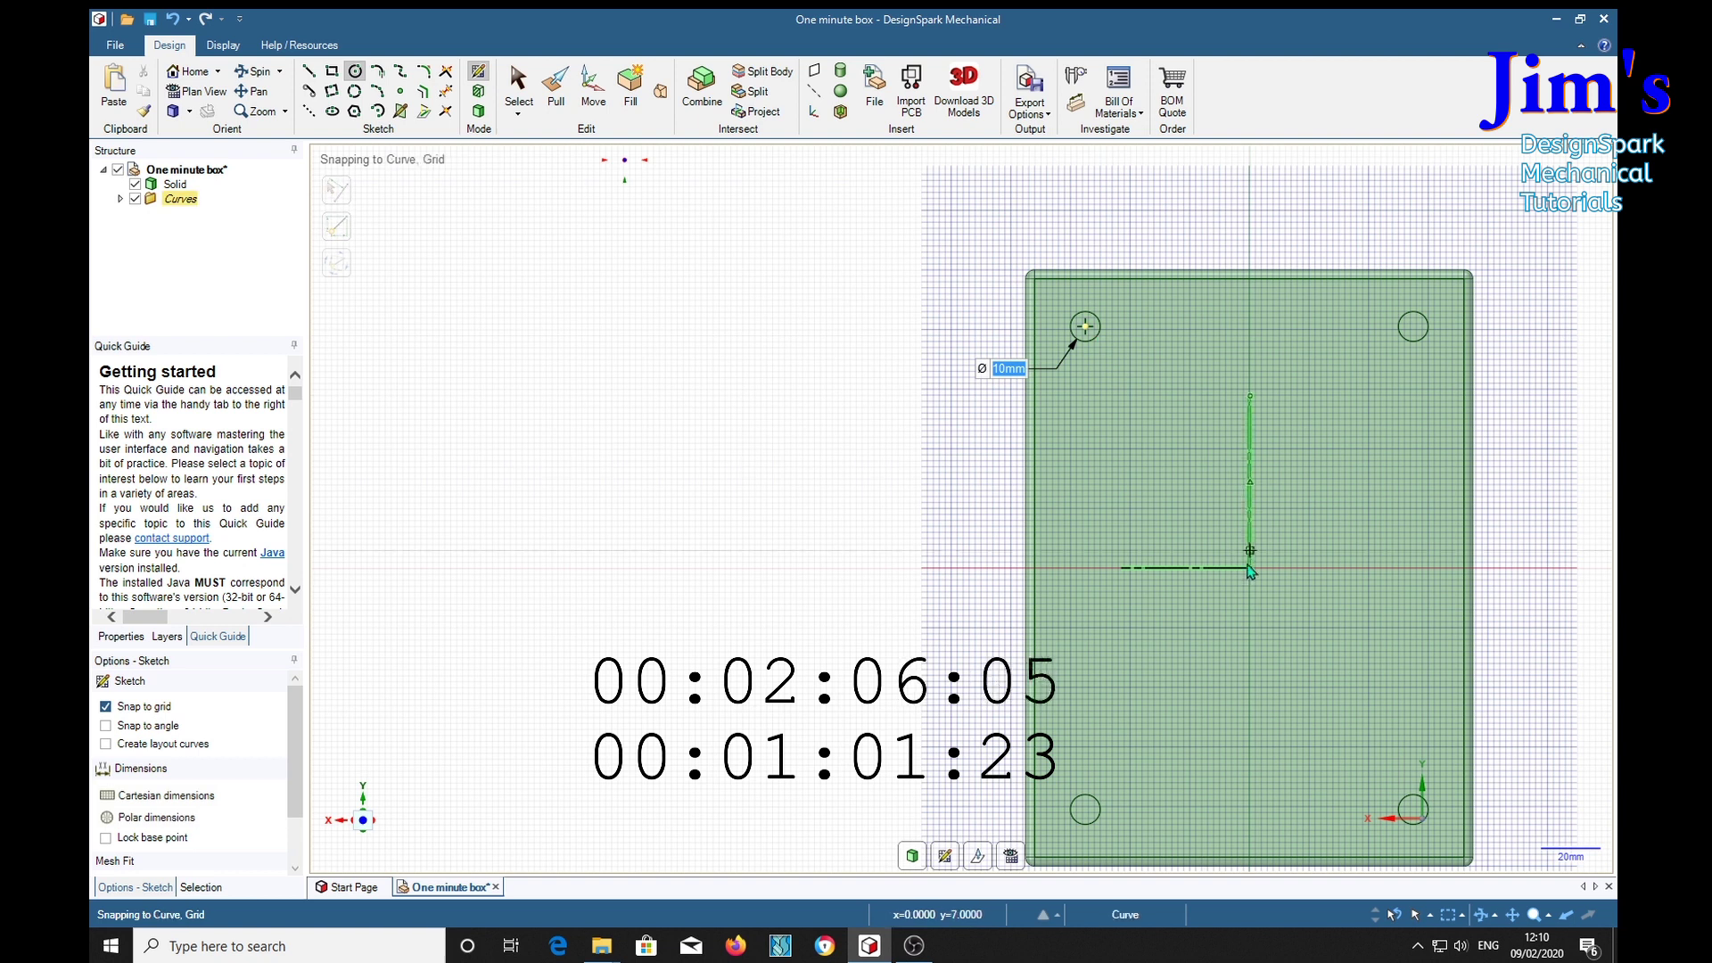
Step: With the Pull tool, push the corner circle inward to cut the four mirrored holes through the box's floor
{"action": "key", "text": "p"}
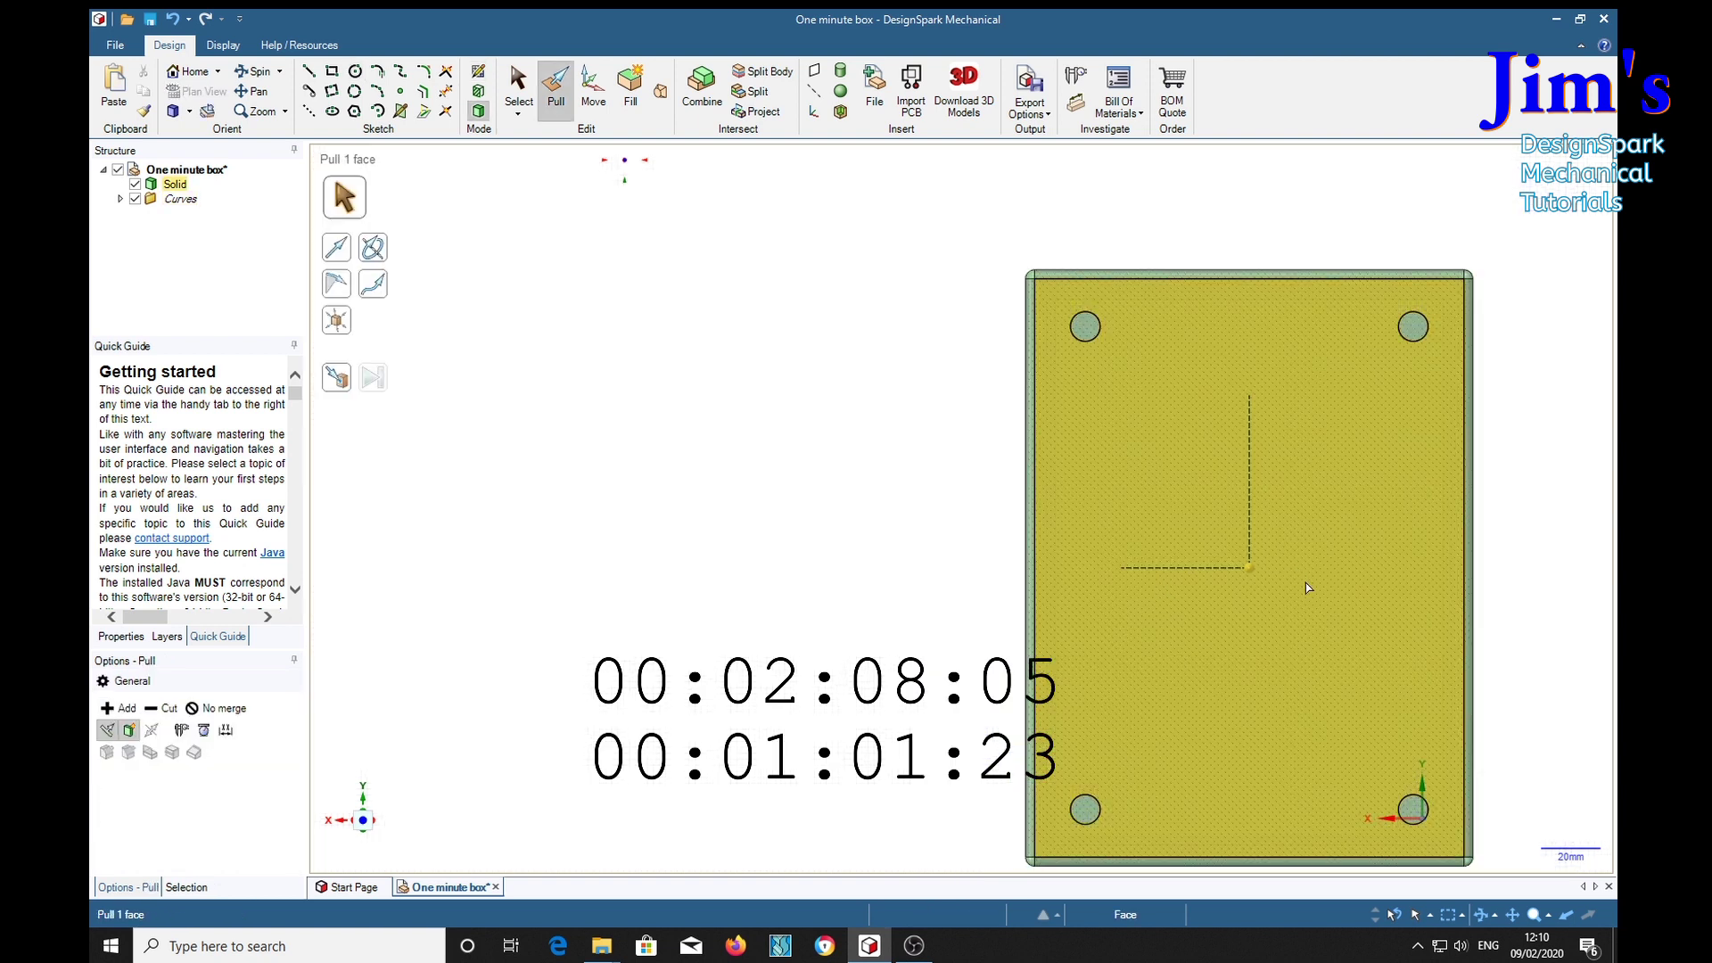
{"action": "mouse_move", "coordinate": [1311, 585]}
{"action": "middle_mouse_down"}
{"action": "mouse_move", "coordinate": [1329, 600]}
{"action": "mouse_move", "coordinate": [1221, 606]}
{"action": "middle_mouse_up"}
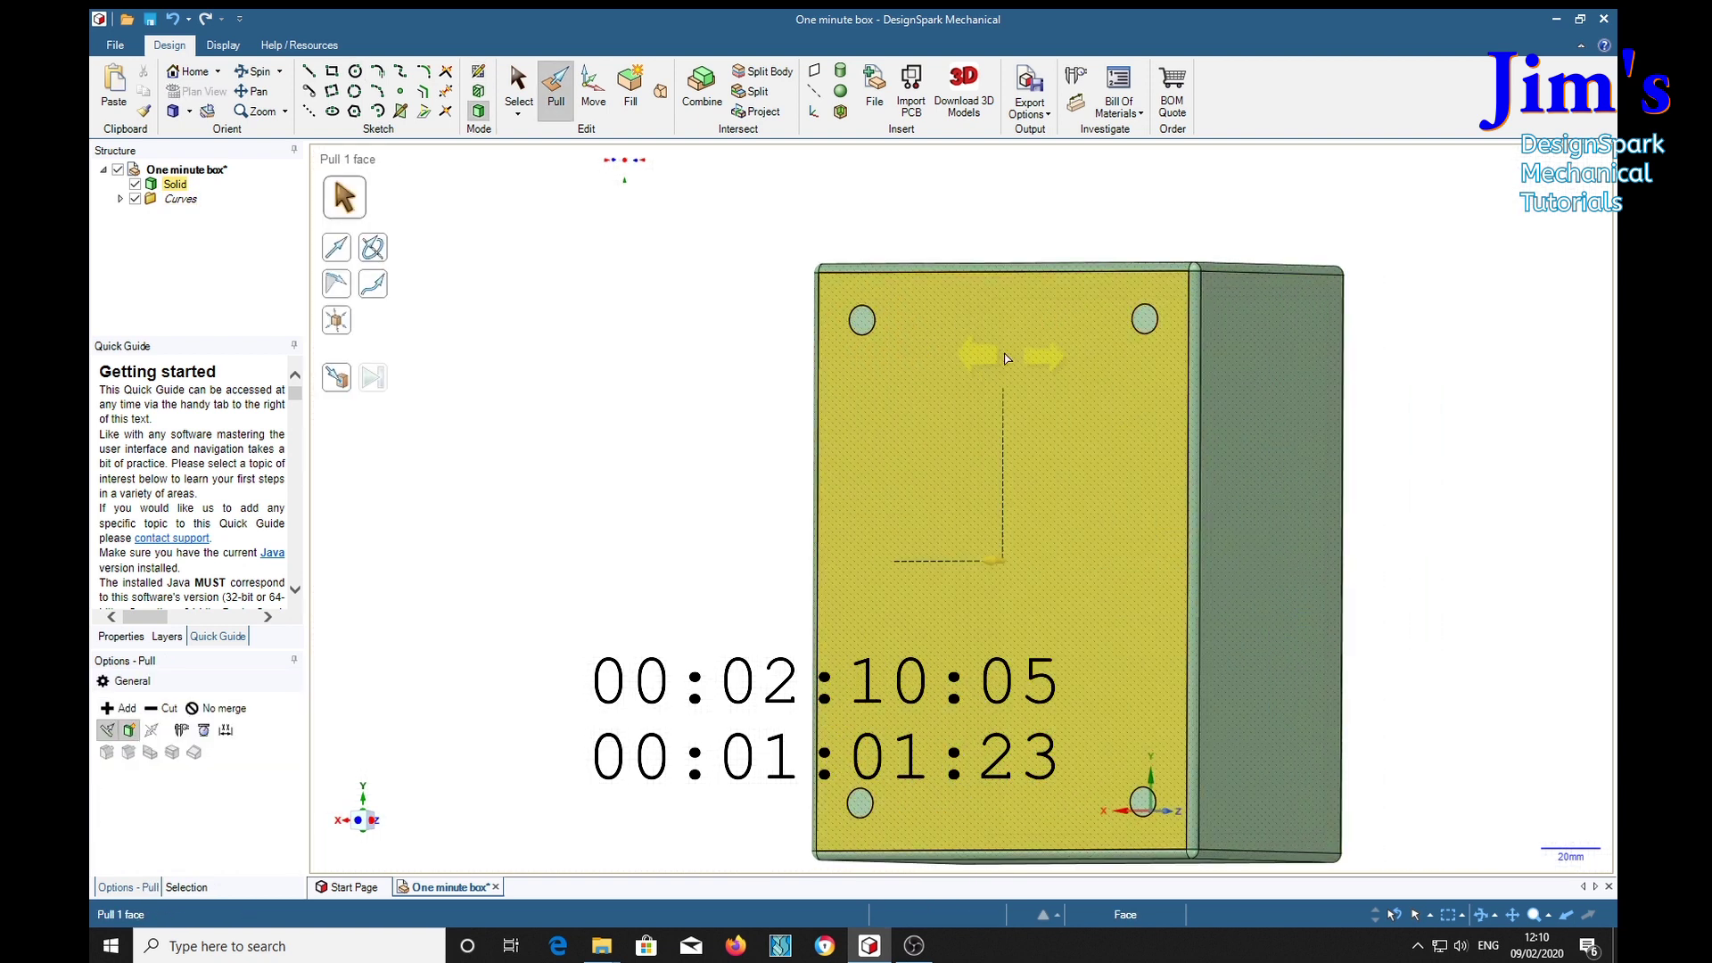
{"action": "left_click", "coordinate": [862, 327]}
{"action": "left_click", "coordinate": [864, 332]}
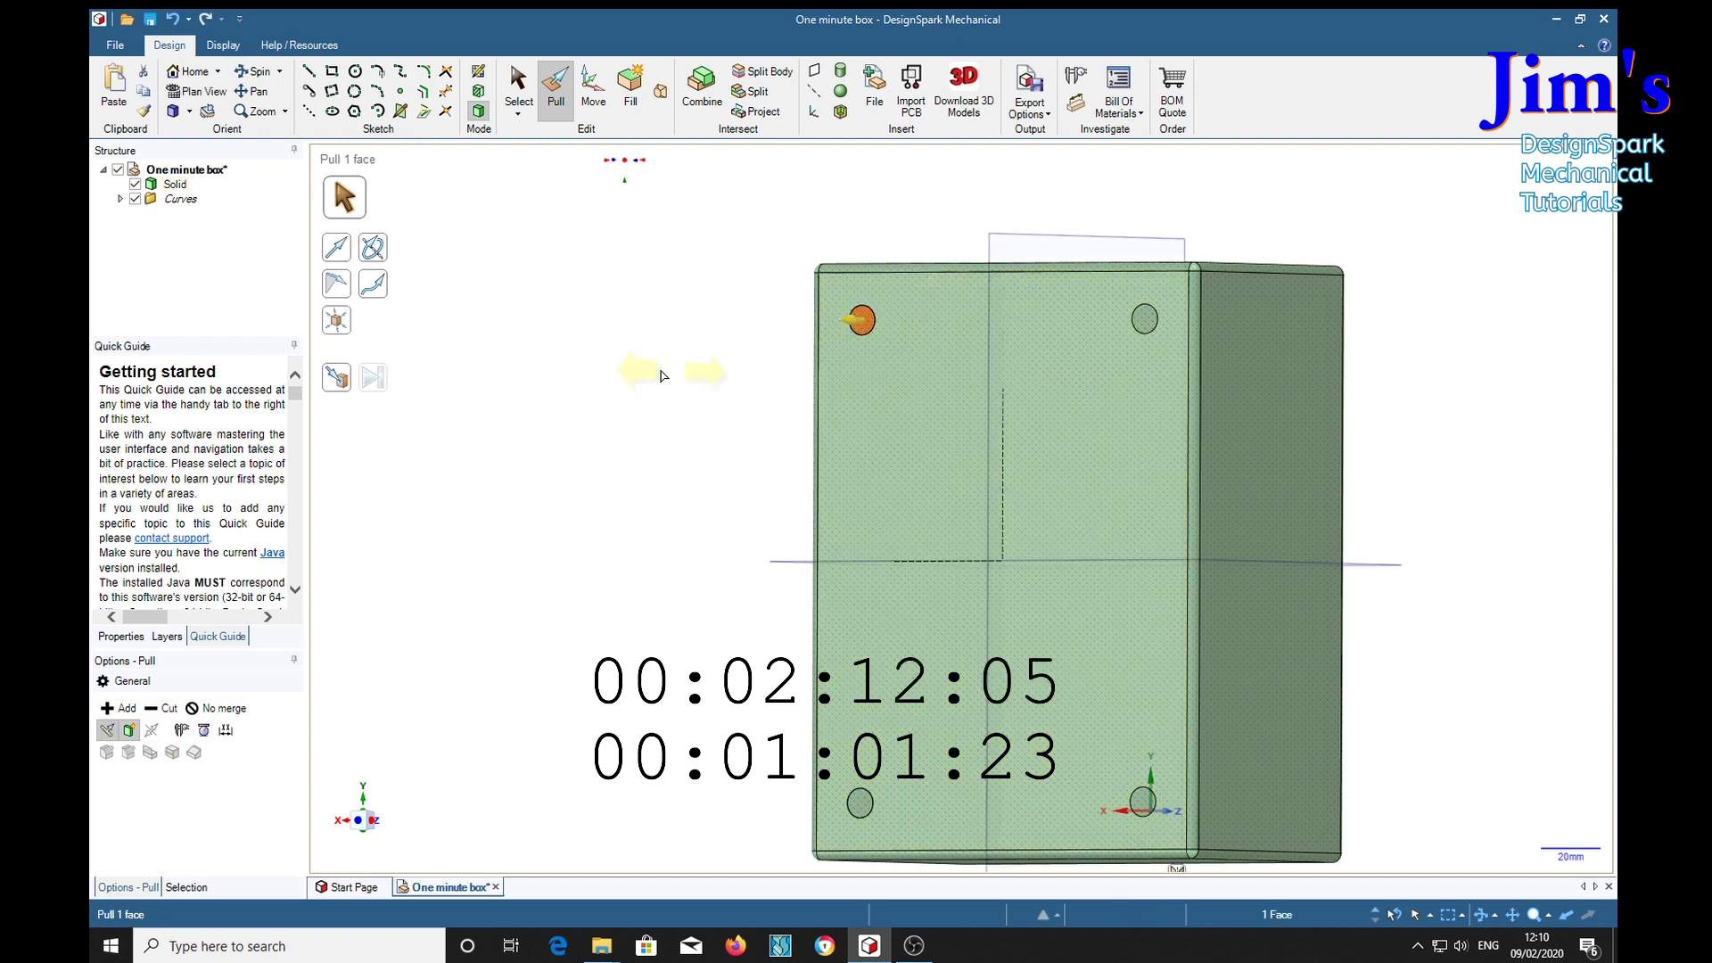
{"action": "left_click_drag", "start_coordinate": [633, 370], "coordinate": [648, 367]}
{"action": "key", "text": "h"}
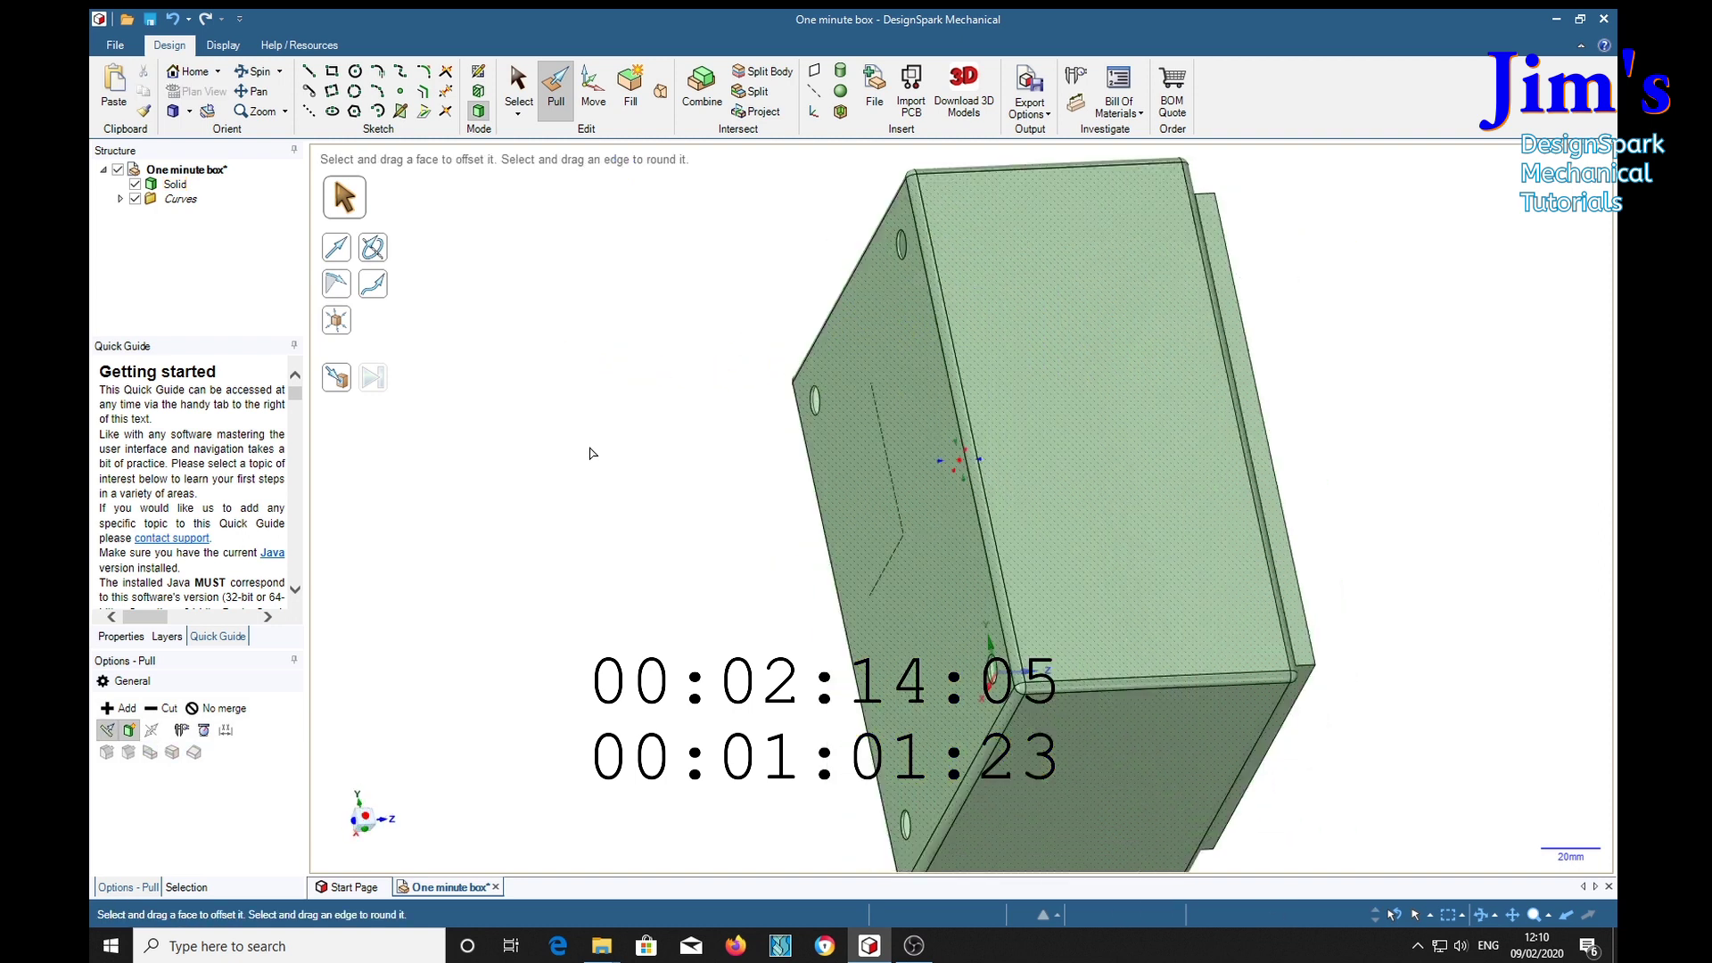
Step: Examine the box's open interior, its raised lip and the holes in its floor from several angles
{"action": "left_click", "coordinate": [1383, 286]}
{"action": "middle_click_drag", "start_coordinate": [1384, 286], "coordinate": [1372, 384]}
{"action": "middle_click_drag", "start_coordinate": [1514, 500], "coordinate": [1359, 646]}
{"action": "left_click", "coordinate": [1165, 250]}
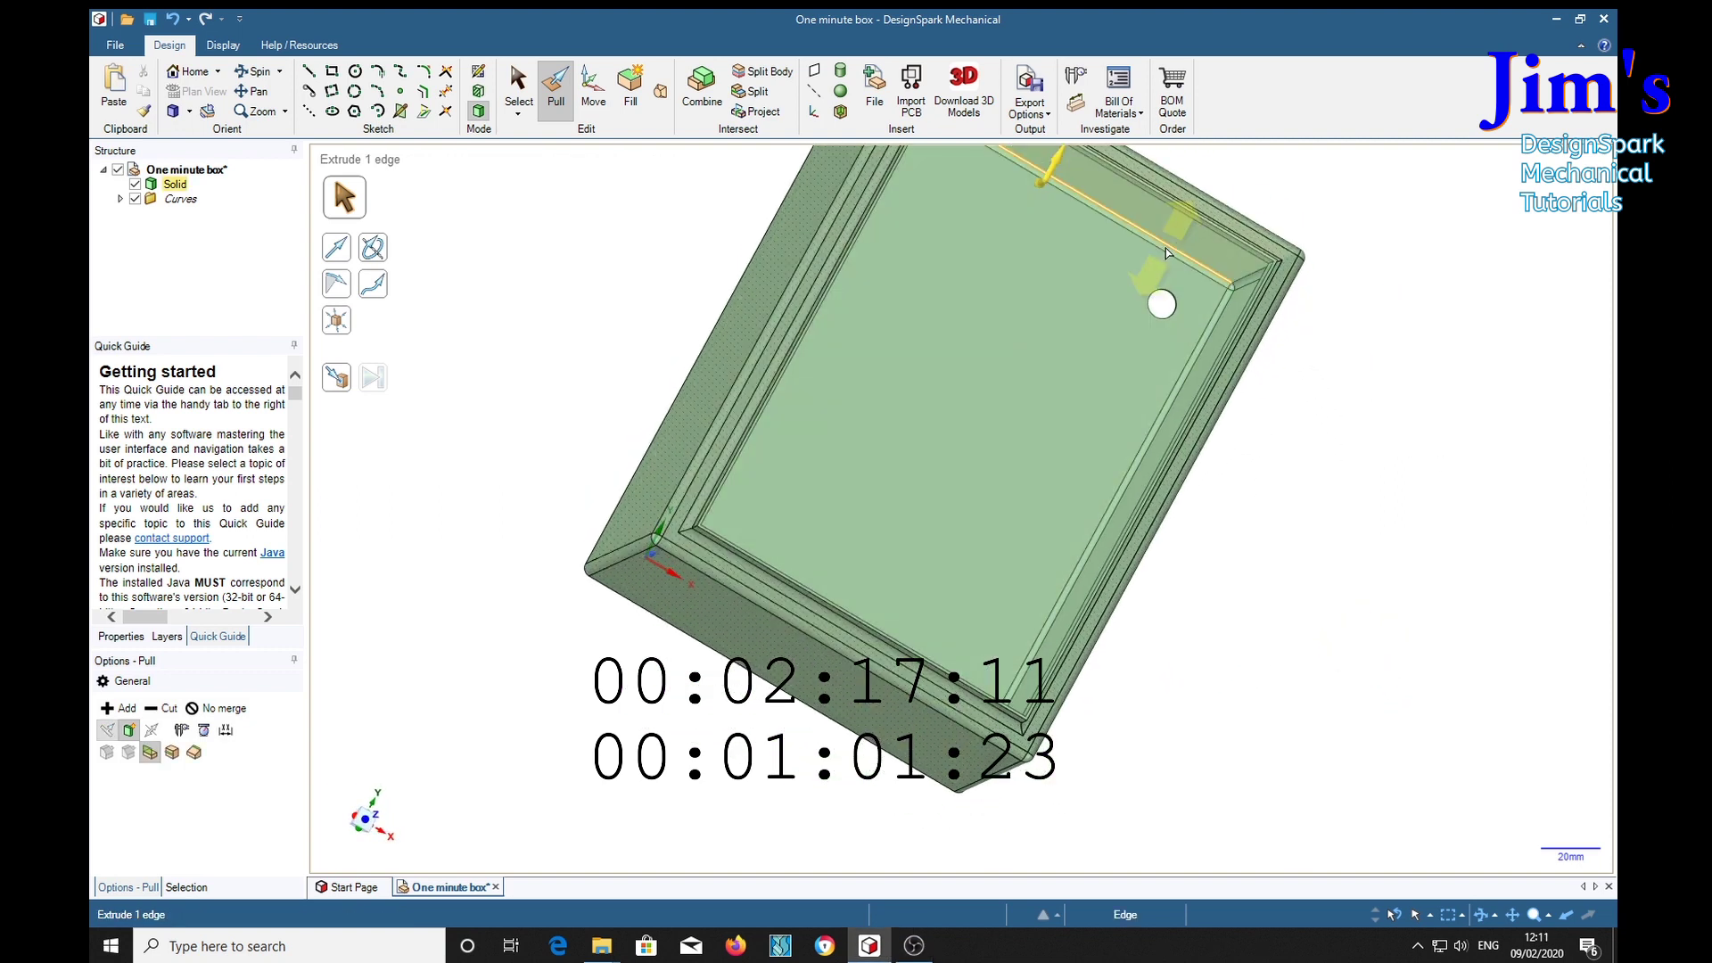
{"action": "left_click", "coordinate": [1410, 369]}
{"action": "middle_click_drag", "start_coordinate": [1409, 368], "coordinate": [1351, 489]}
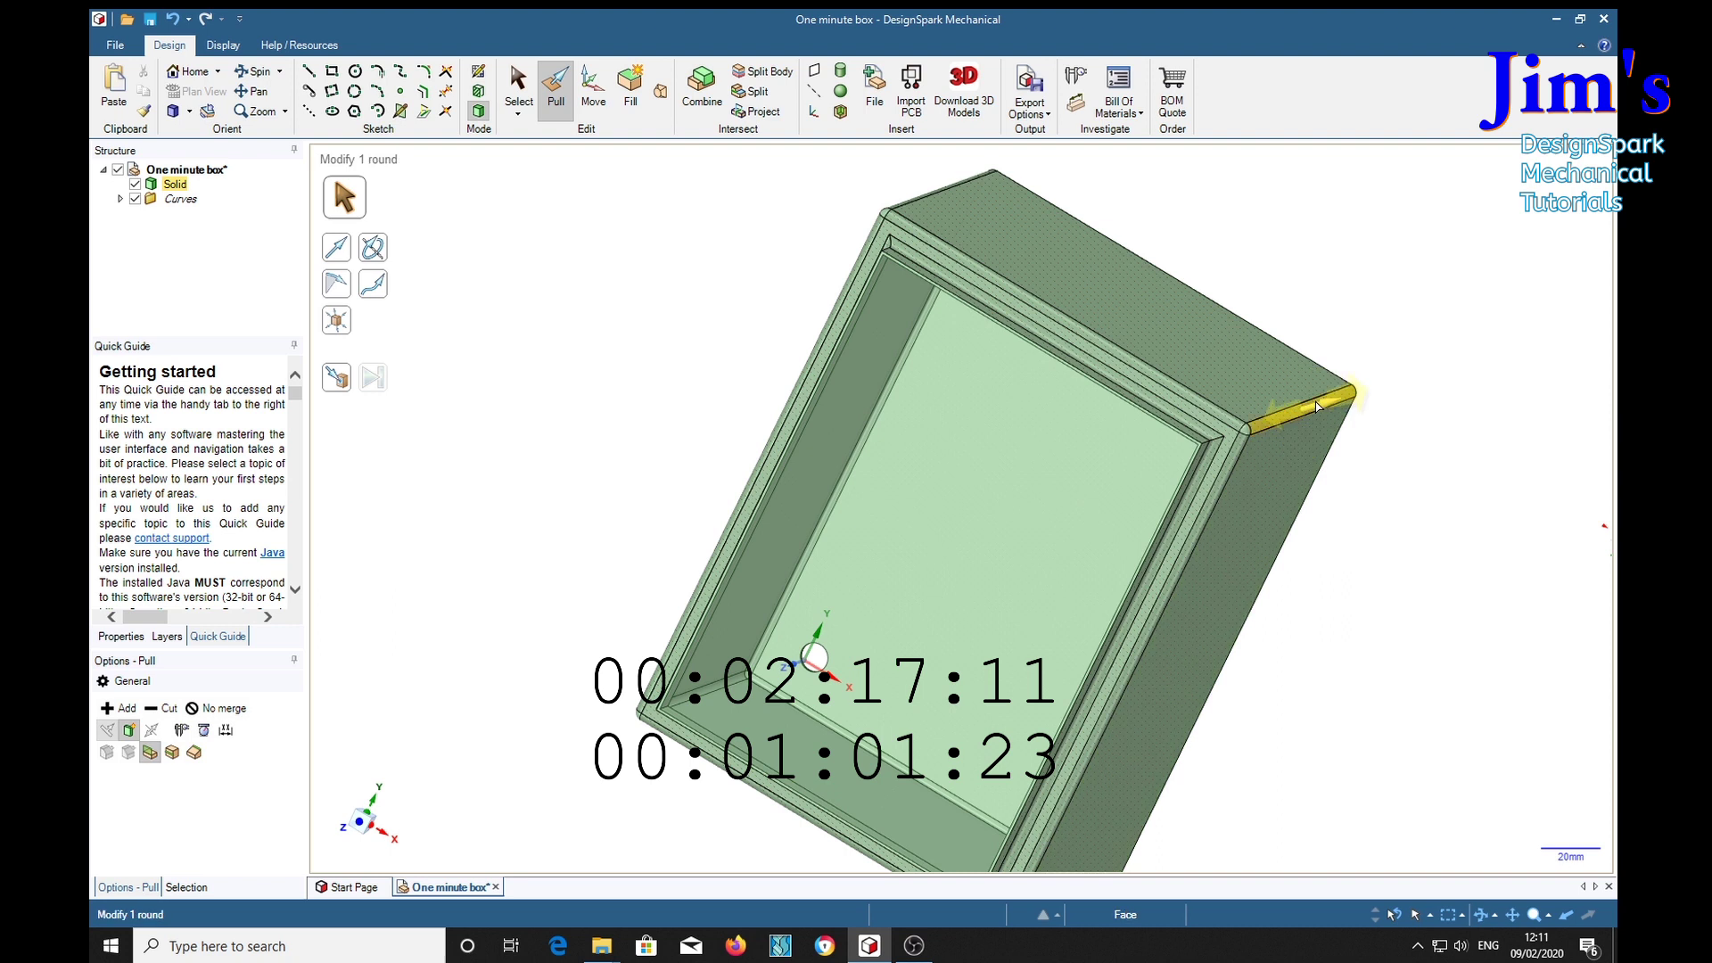
{"action": "left_click", "coordinate": [985, 556]}
{"action": "middle_click_drag", "start_coordinate": [986, 555], "coordinate": [1152, 458]}
{"action": "left_click", "coordinate": [1157, 455]}
{"action": "left_click", "coordinate": [1421, 426]}
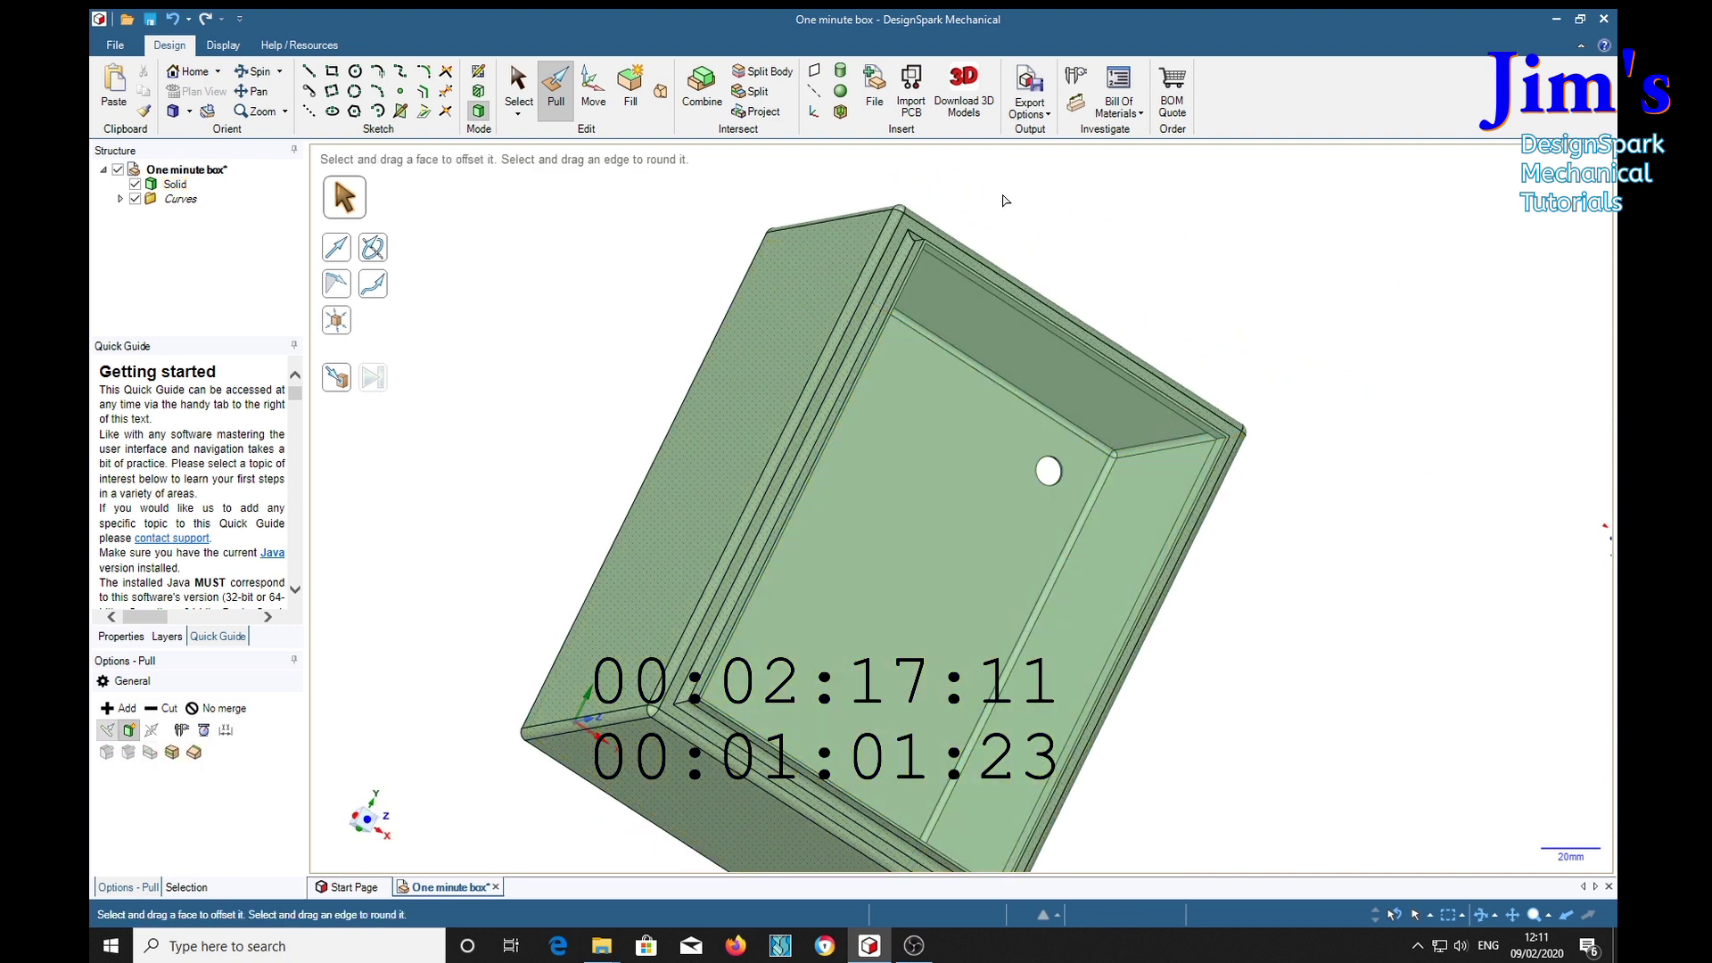
{"action": "middle_click_drag", "start_coordinate": [1494, 478], "coordinate": [1346, 411]}
{"action": "middle_click_drag", "start_coordinate": [1384, 353], "coordinate": [1482, 338]}
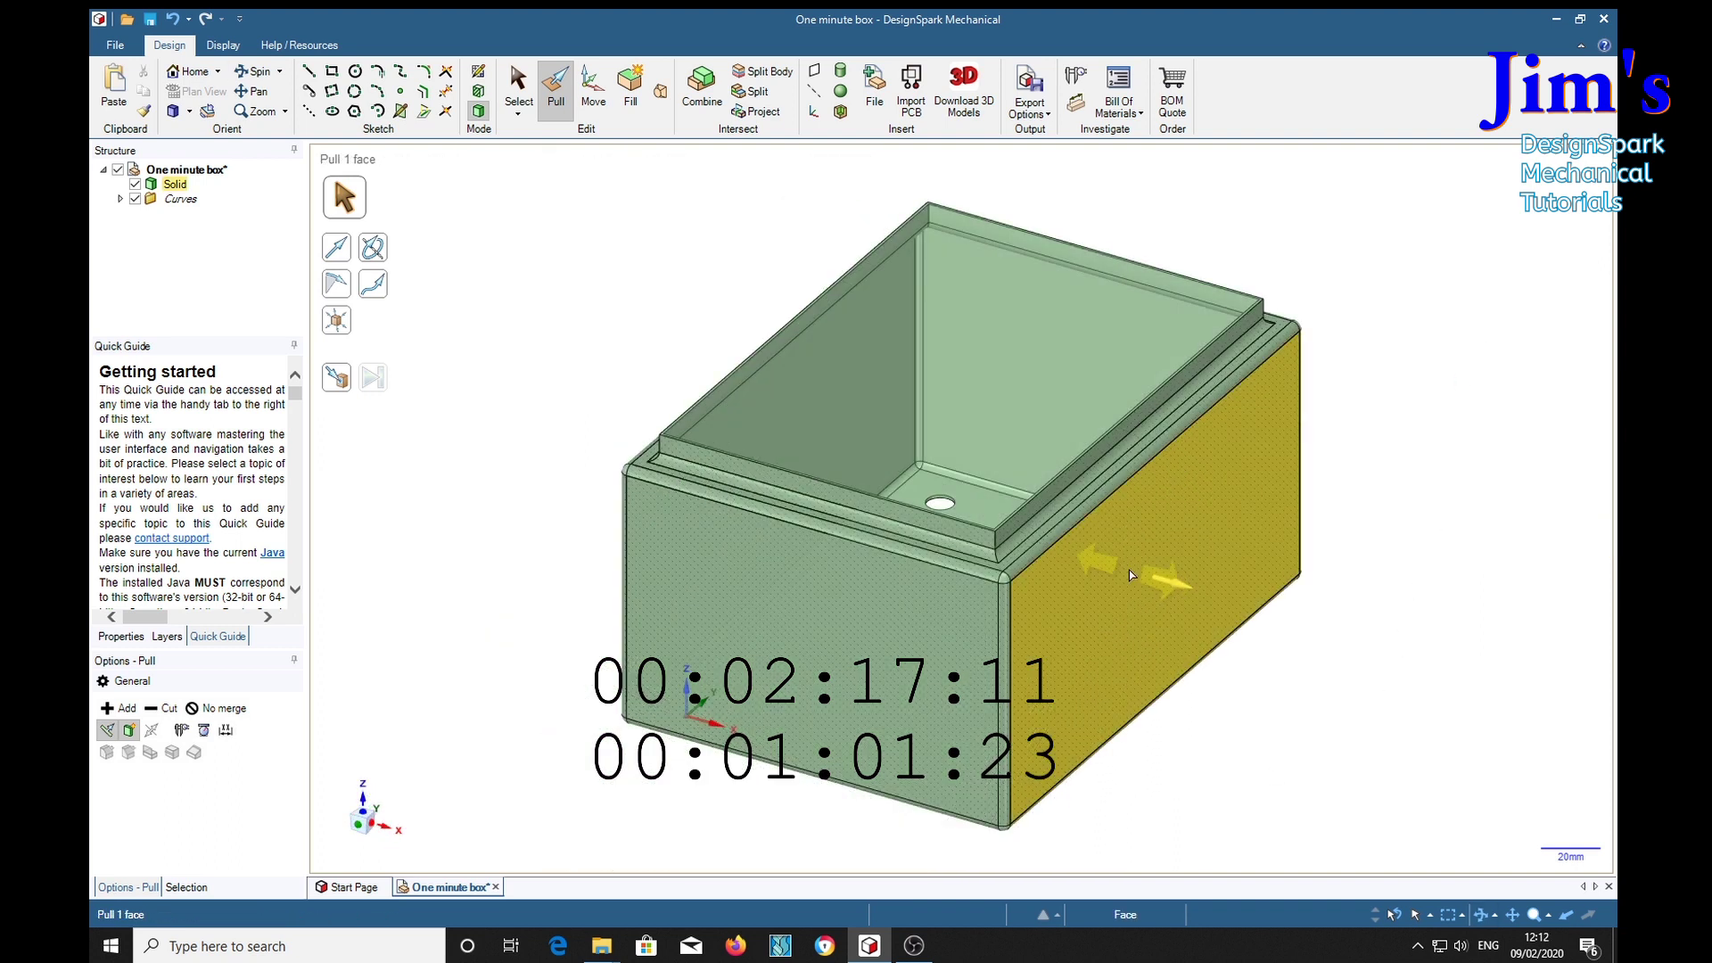
Step: Select the two opposite long side faces and section the box along the plane midway between them
{"action": "key", "text": "s"}
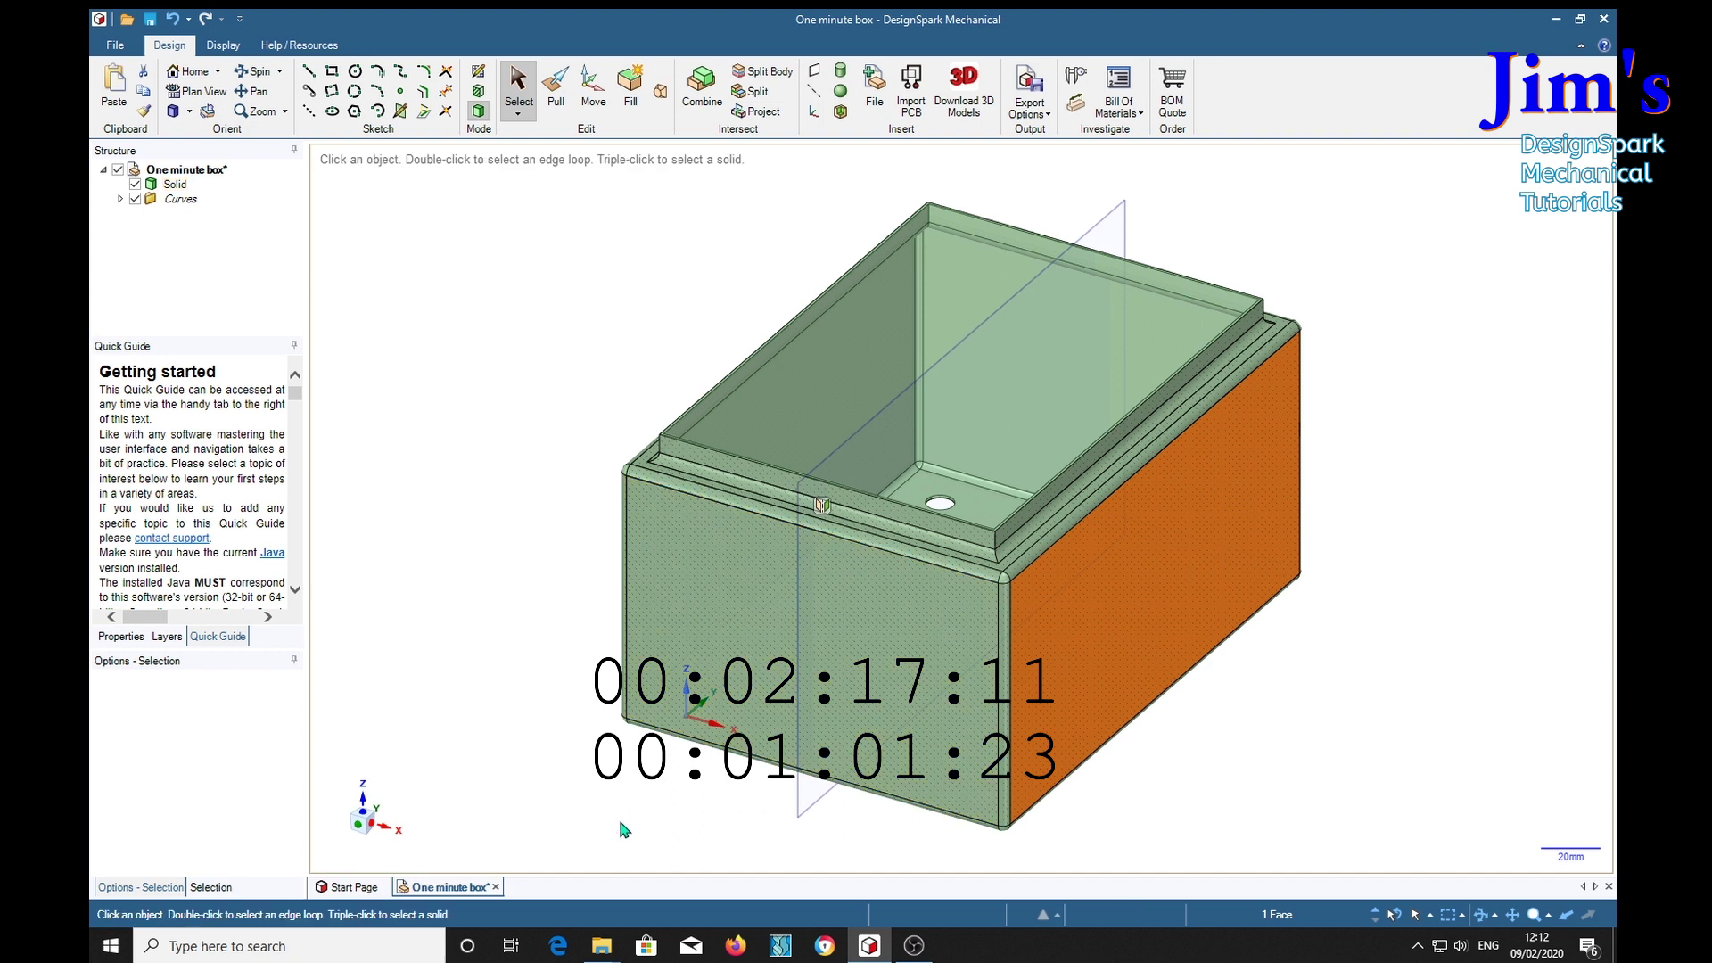
{"action": "middle_click_drag", "start_coordinate": [624, 829], "coordinate": [753, 816]}
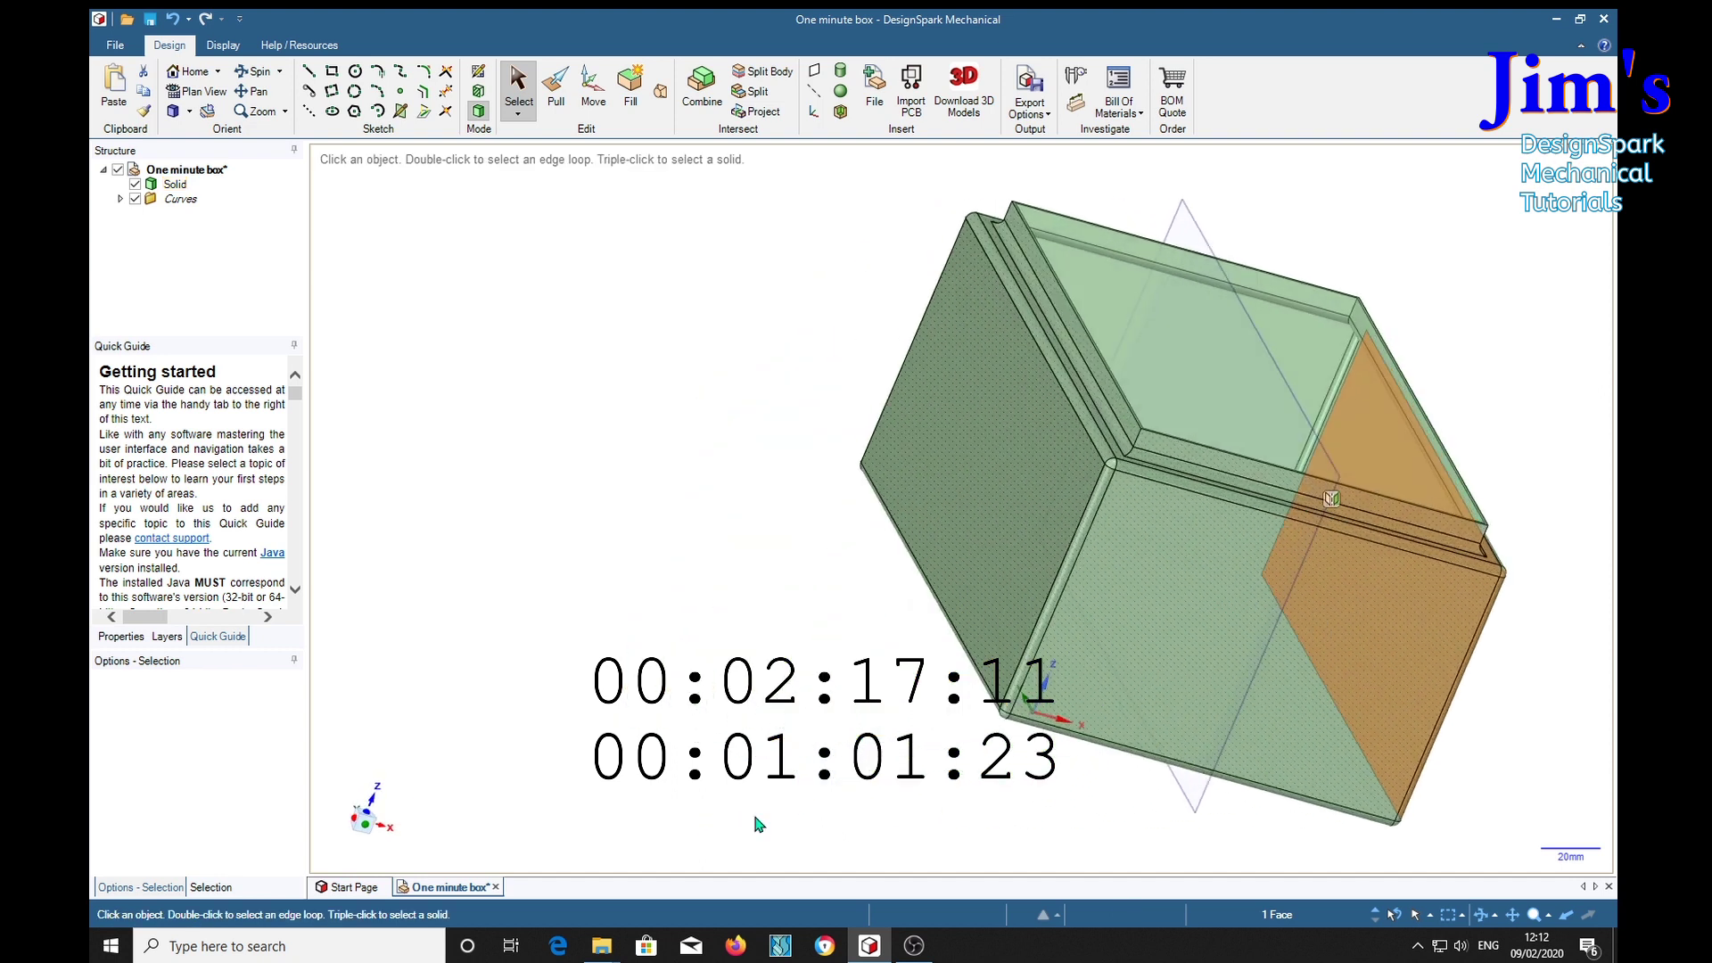
{"action": "left_click", "coordinate": [967, 497], "text": "ctrl"}
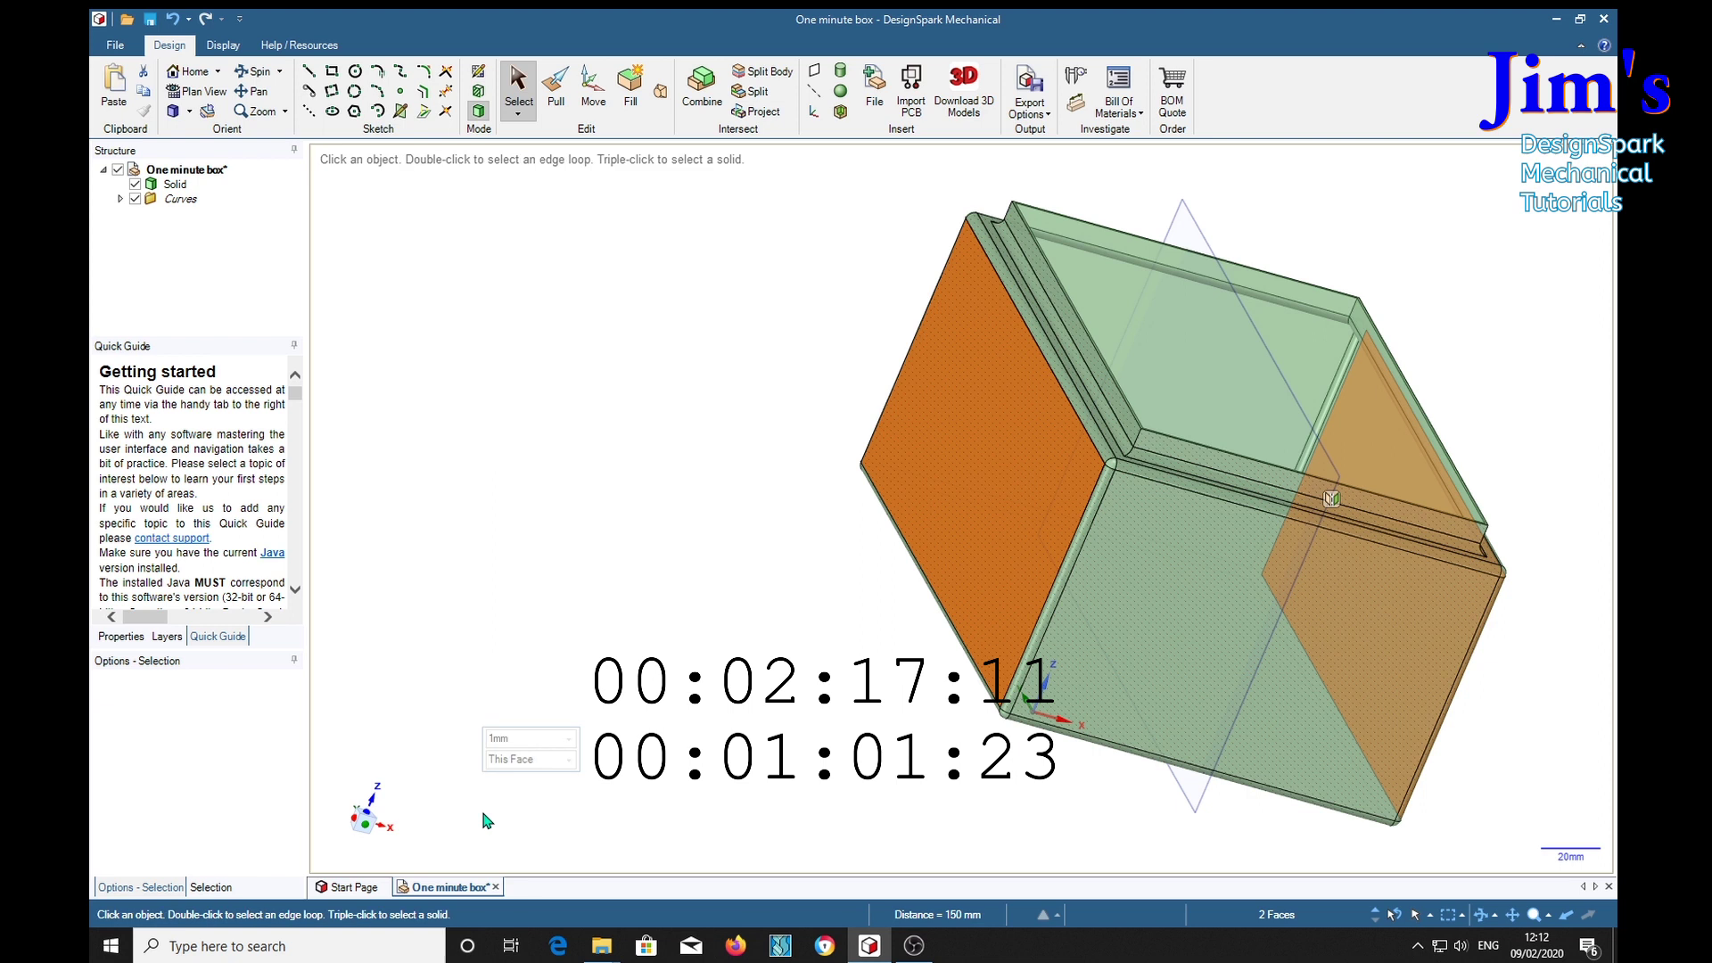
{"action": "key", "text": "x"}
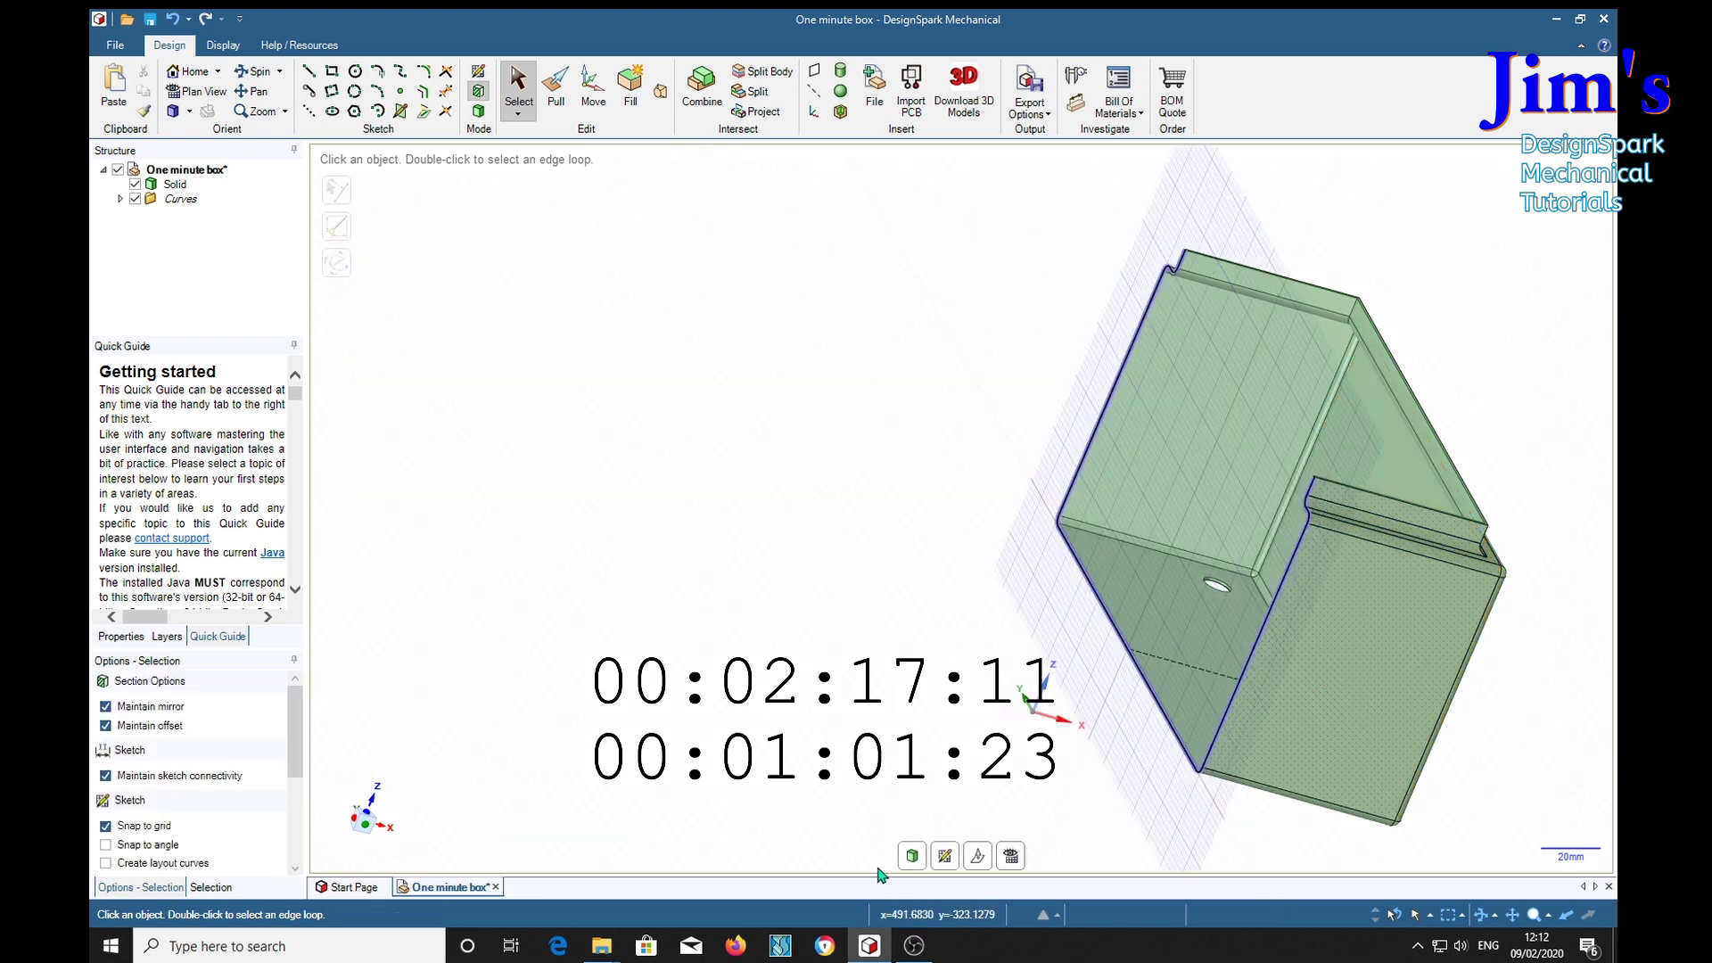
Step: Examine the box's cross-section in plan view and up close, including the thin walls and the rounded lip profile
{"action": "middle_click_drag", "start_coordinate": [1003, 833], "coordinate": [1039, 829]}
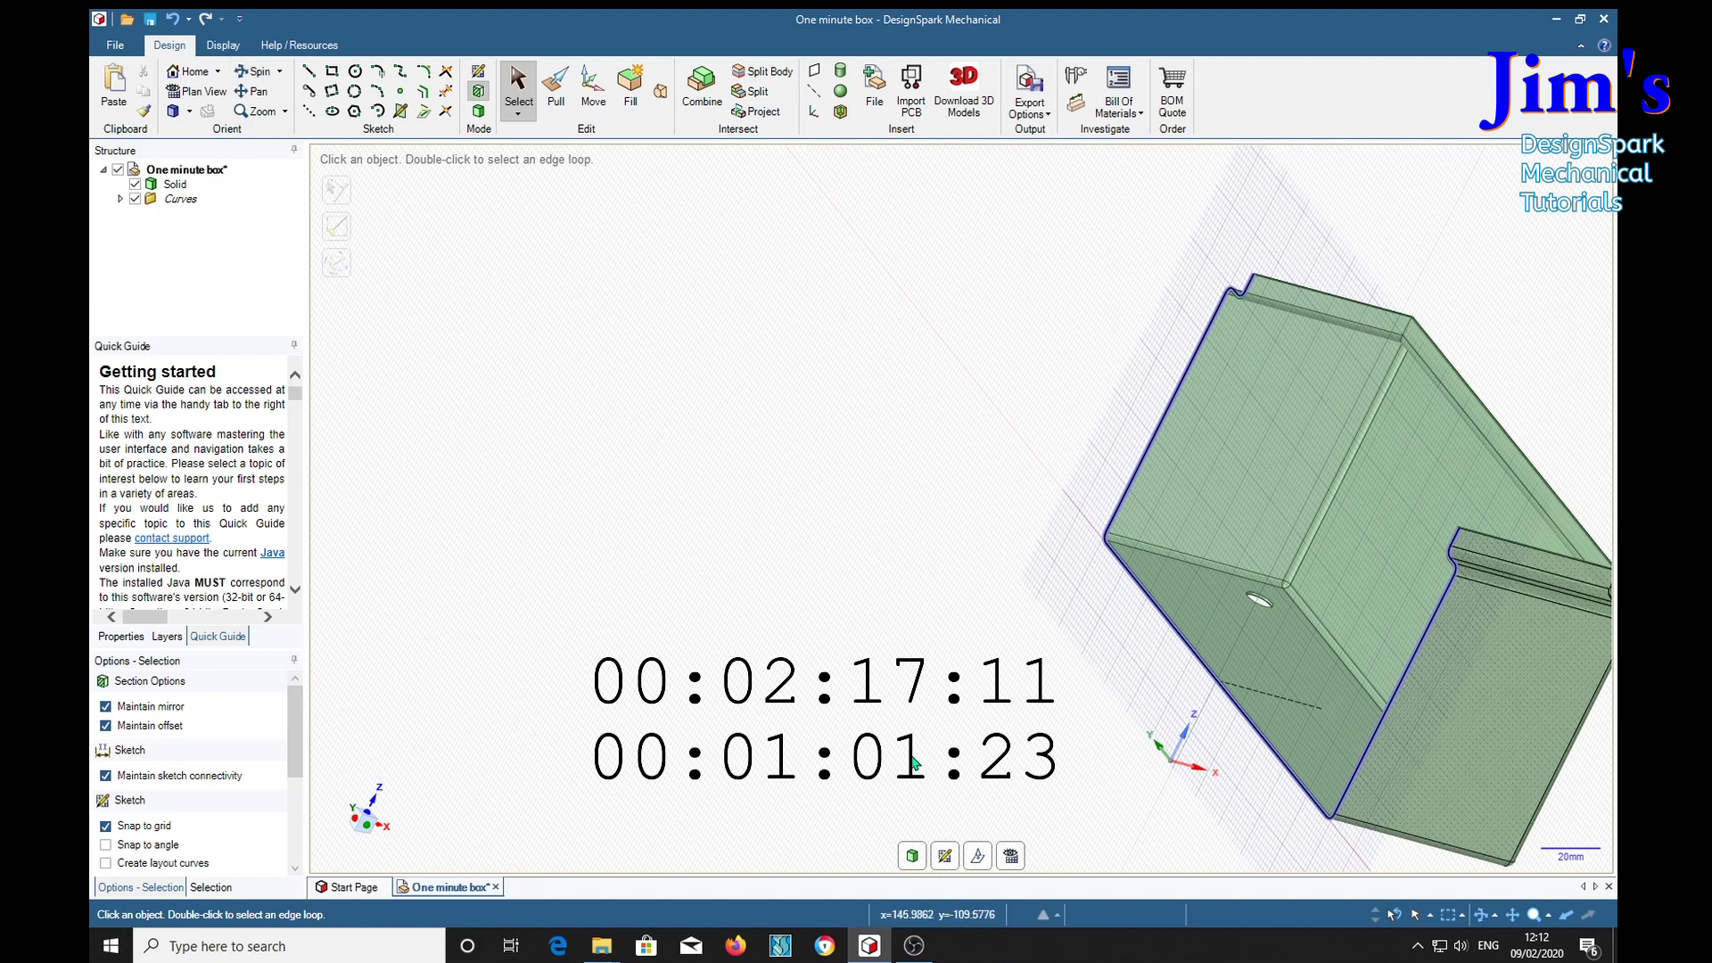
{"action": "middle_click_drag", "start_coordinate": [874, 756], "coordinate": [911, 765]}
{"action": "key", "text": "v"}
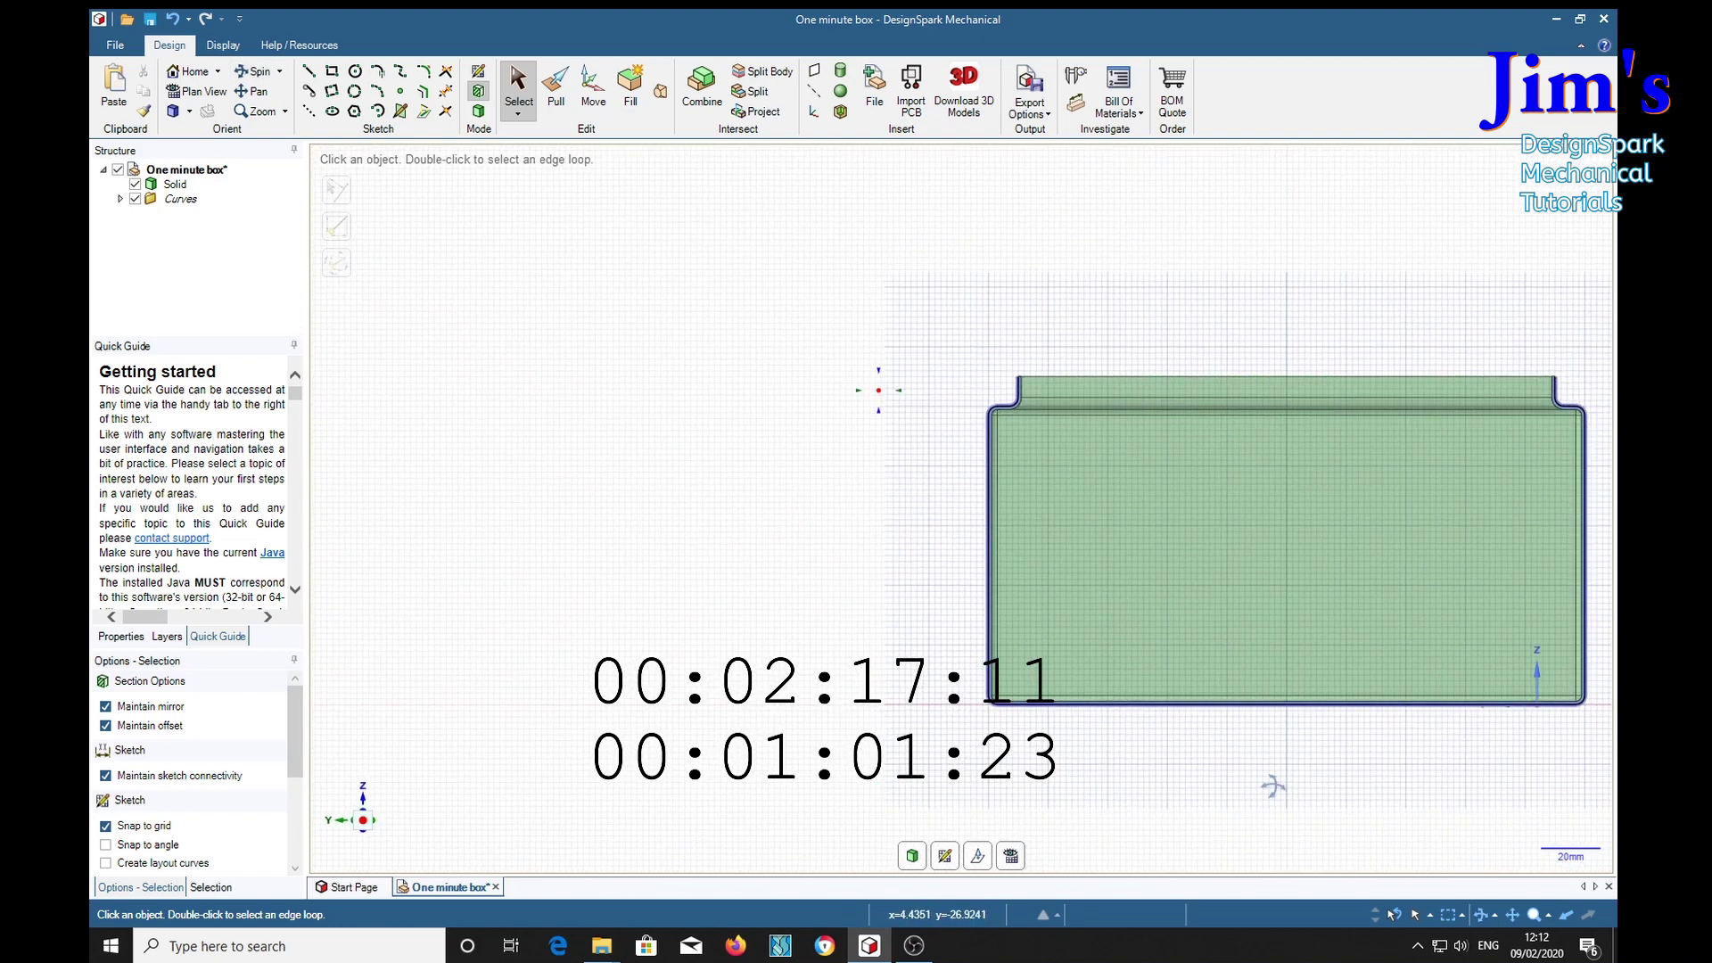
{"action": "middle_click_drag", "start_coordinate": [1273, 786], "coordinate": [1175, 766]}
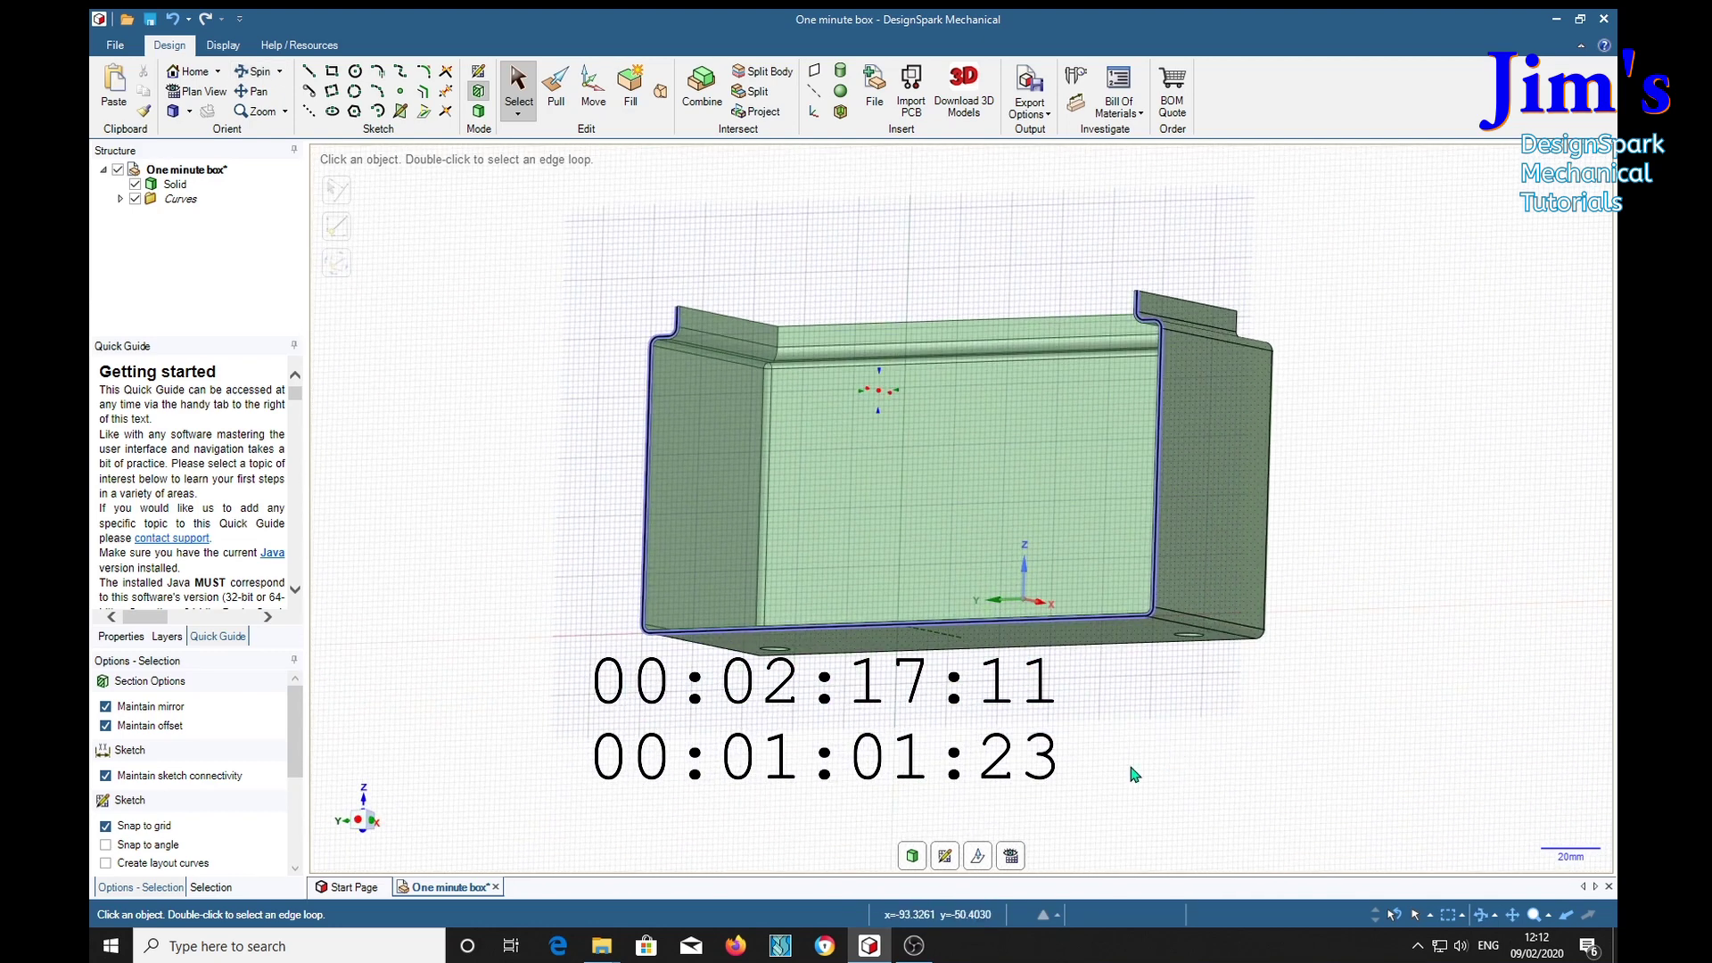
{"action": "scroll", "coordinate": [1137, 308], "scroll_direction": "up", "scroll_amount": 5}
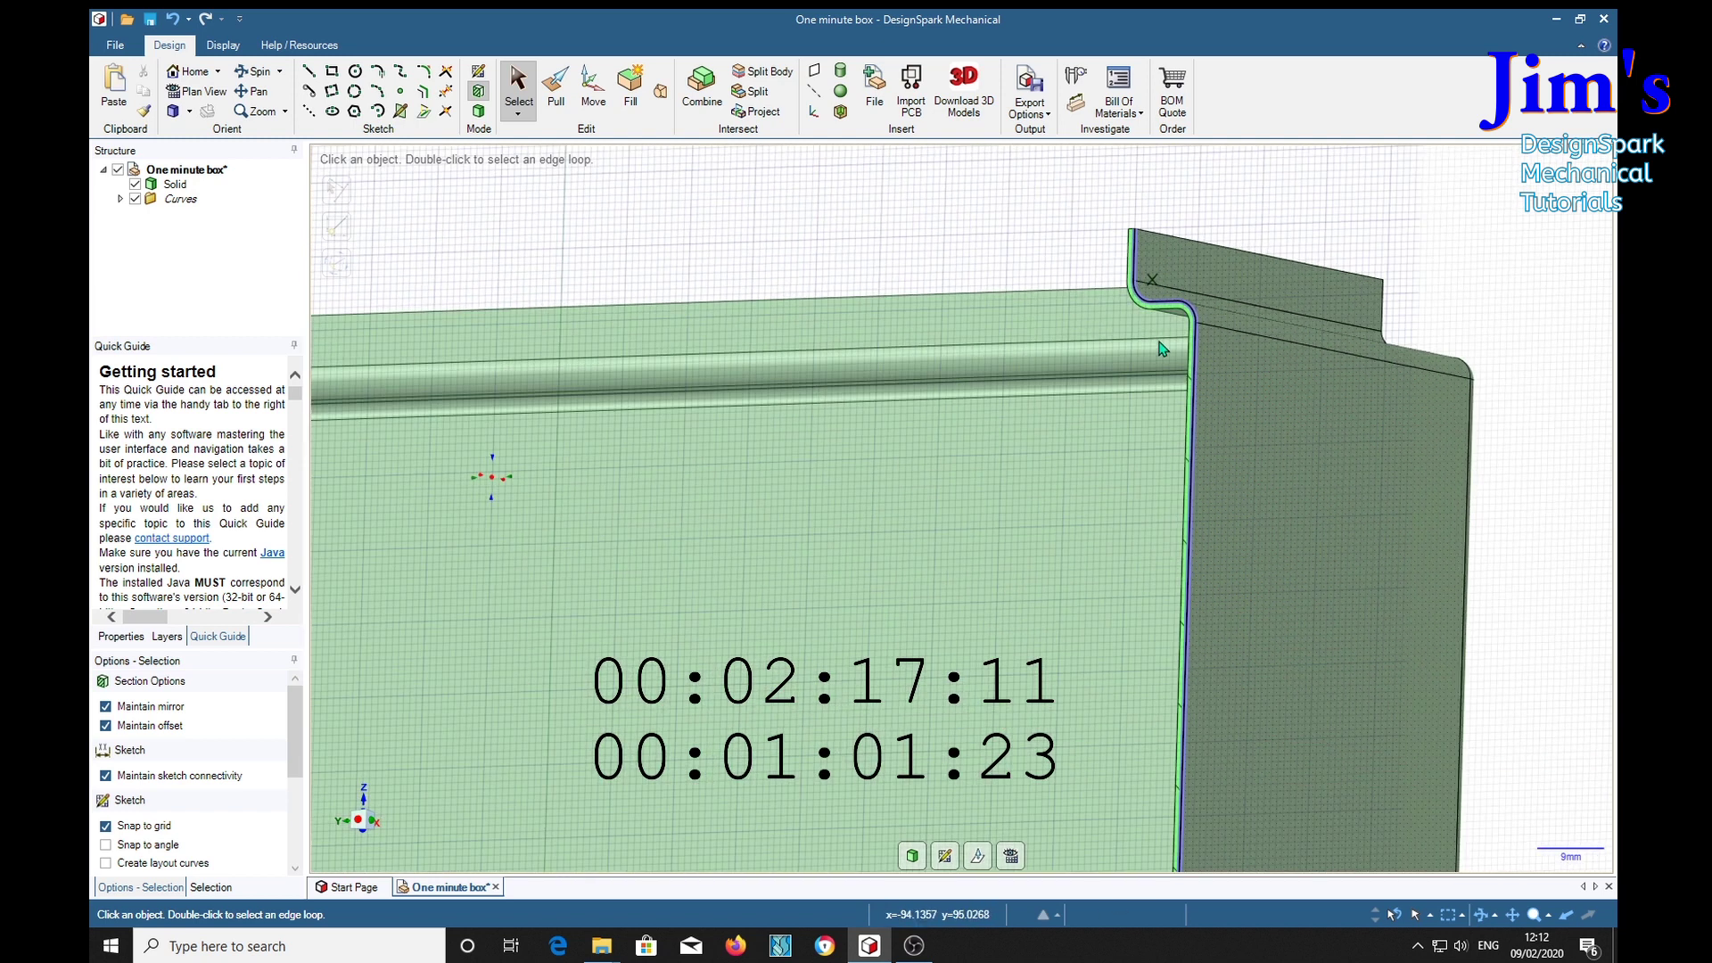
{"action": "left_click", "coordinate": [1133, 276]}
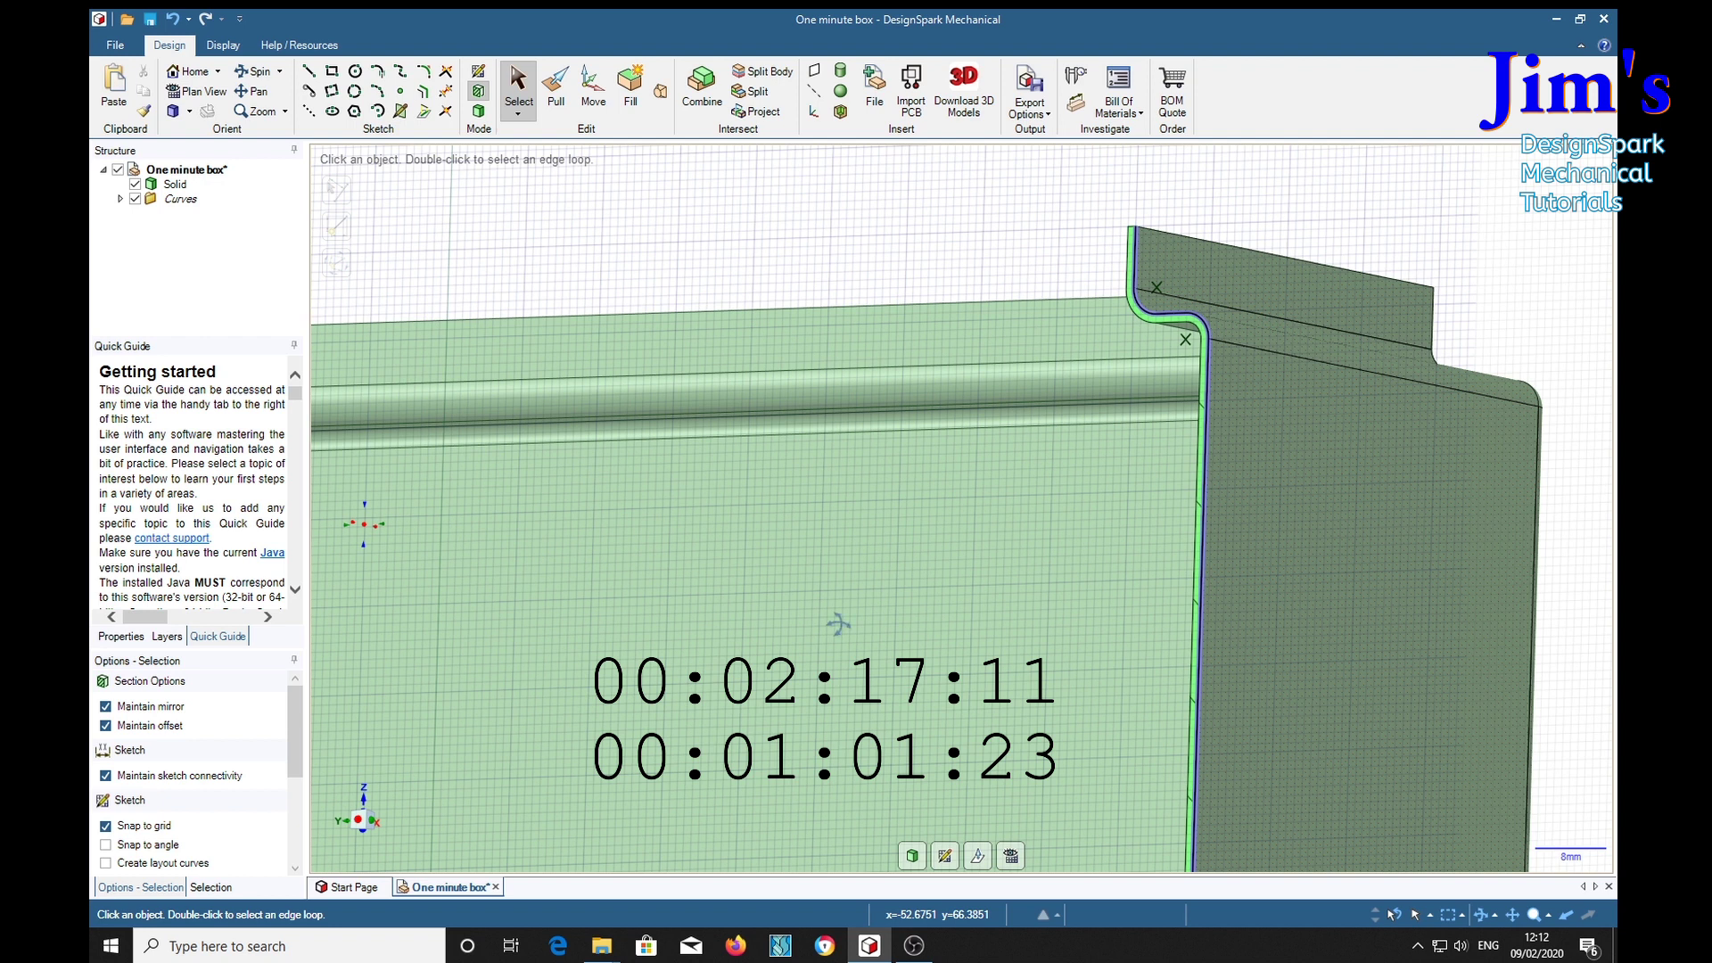
{"action": "mouse_move", "coordinate": [839, 624]}
{"action": "middle_mouse_down"}
{"action": "mouse_move", "coordinate": [879, 612]}
{"action": "mouse_move", "coordinate": [768, 612]}
{"action": "mouse_move", "coordinate": [810, 632]}
{"action": "middle_mouse_up"}
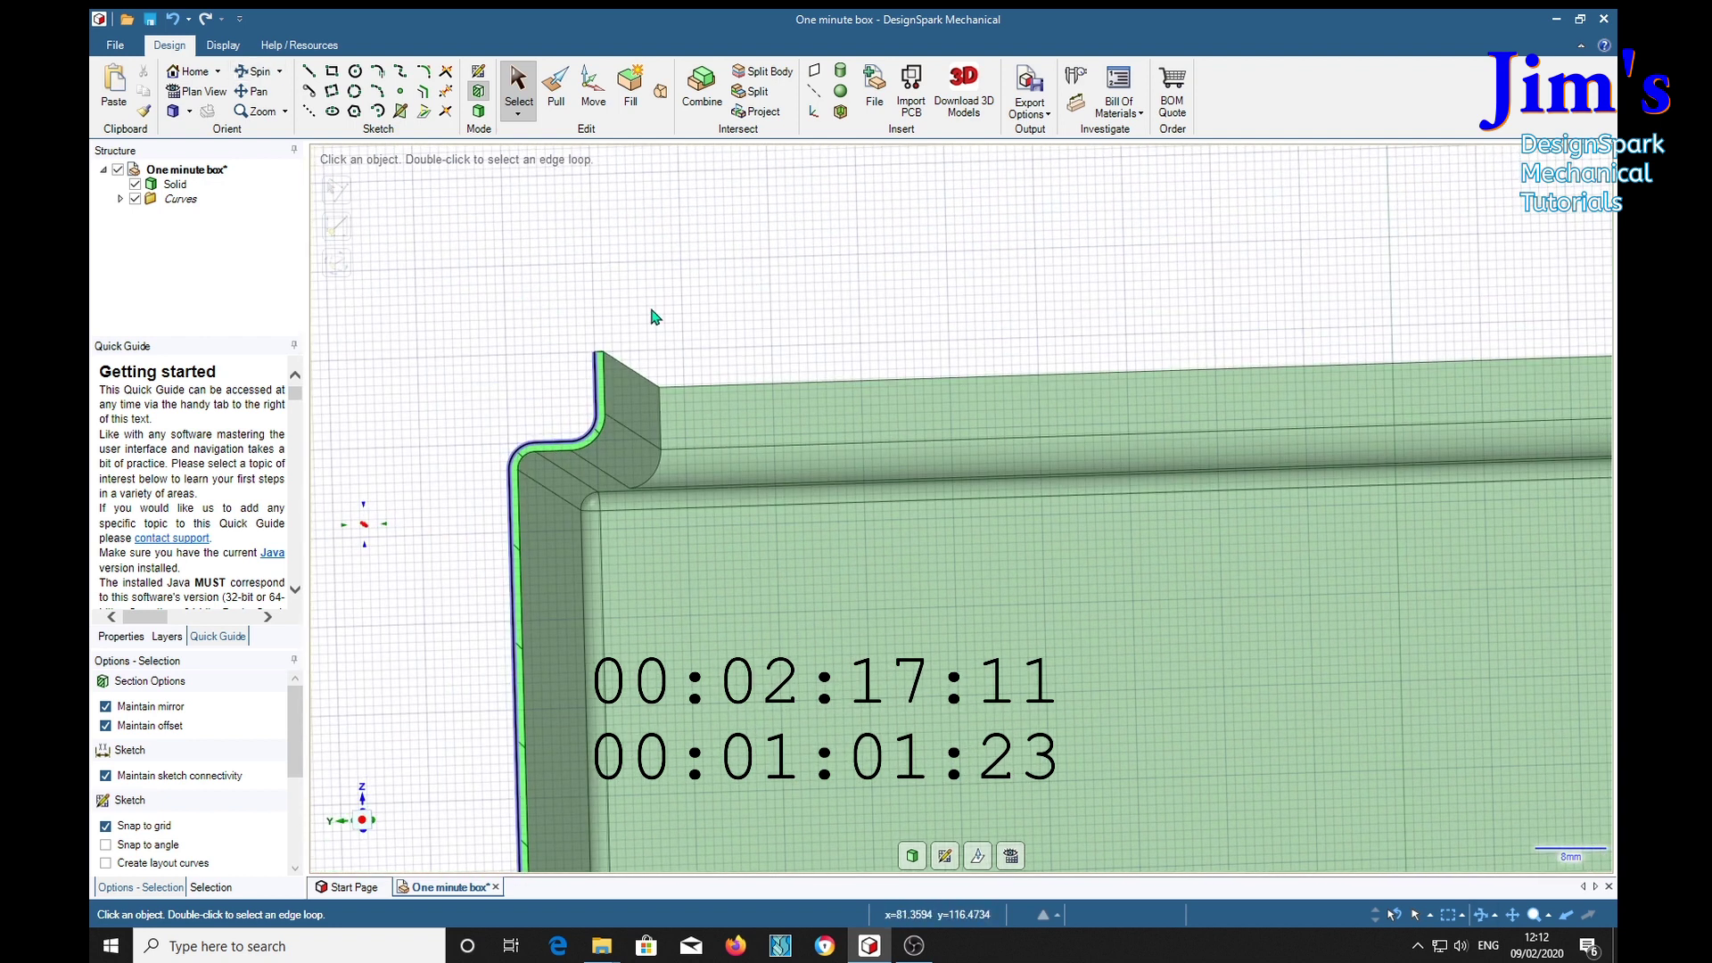
{"action": "middle_click_drag", "start_coordinate": [773, 646], "coordinate": [852, 446]}
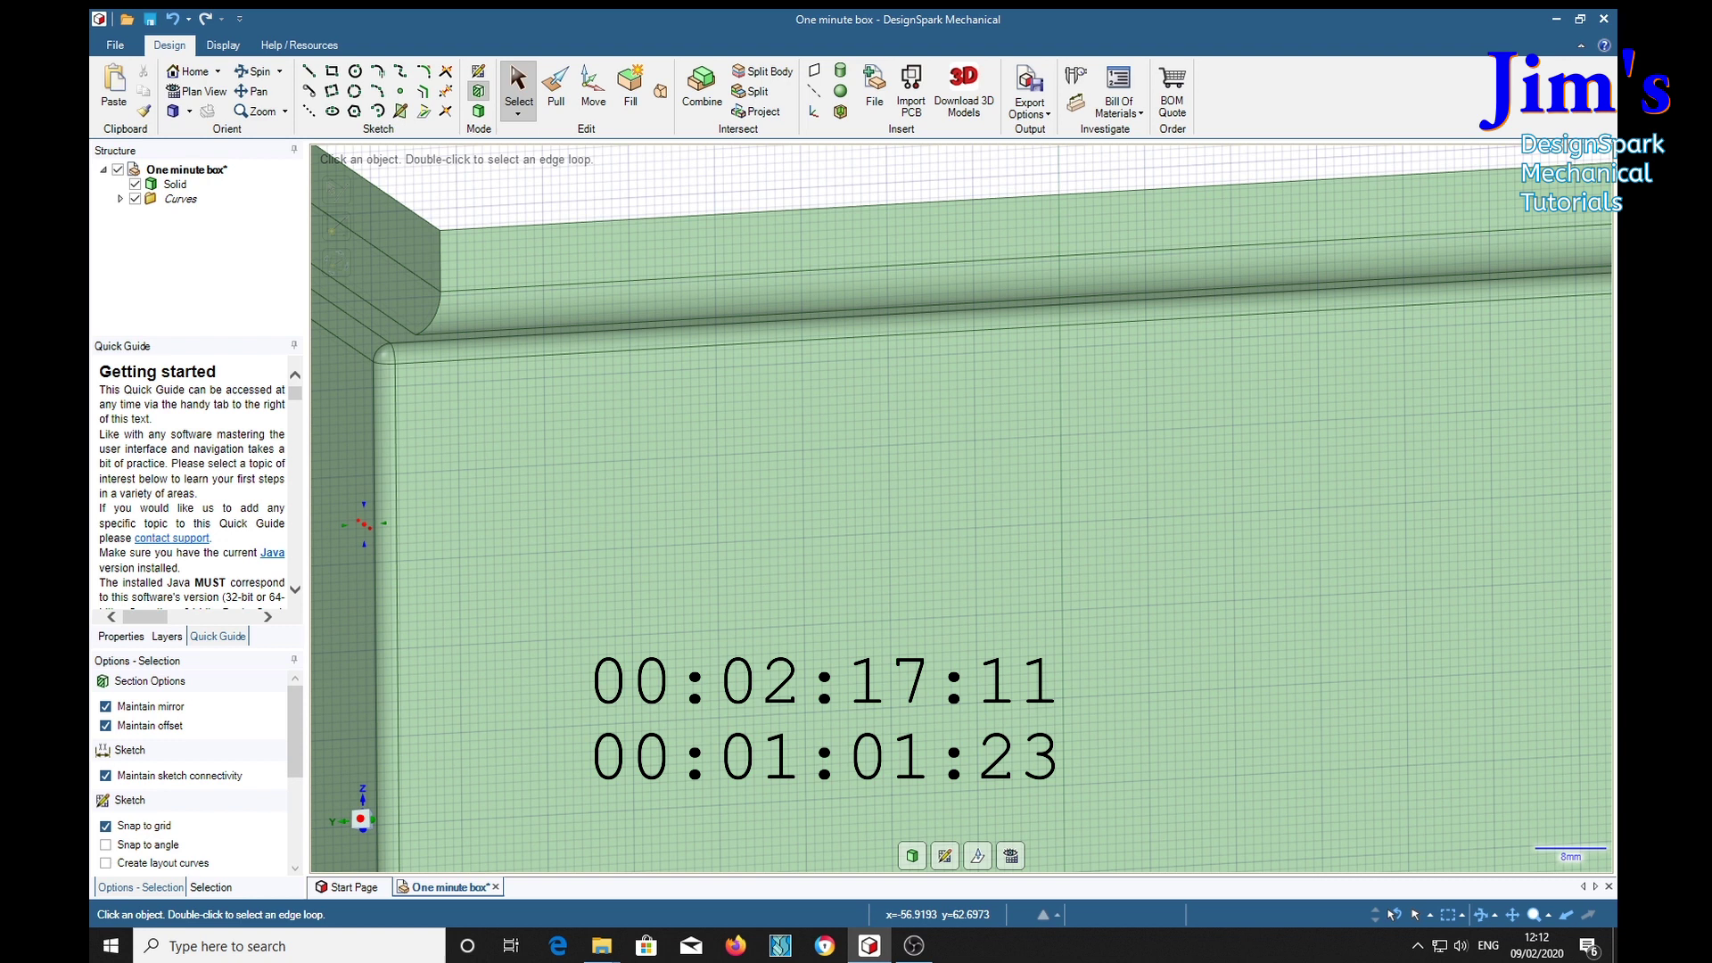